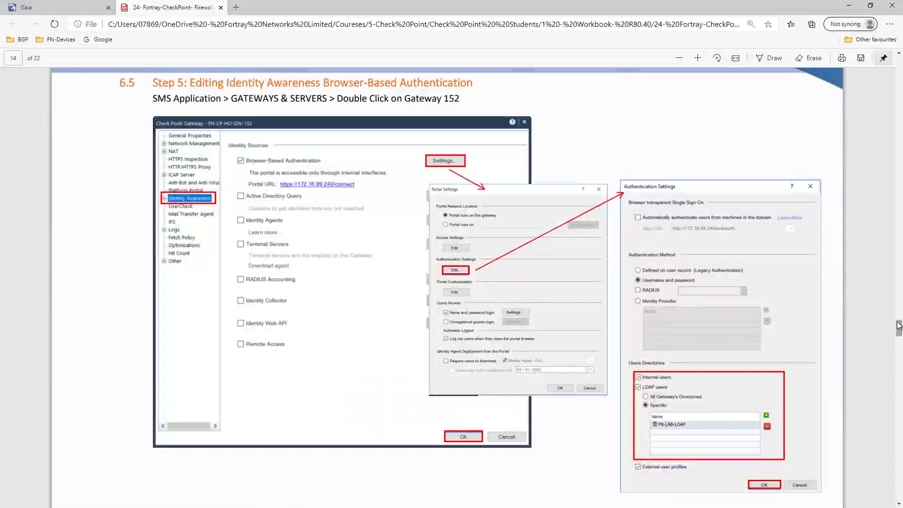
# - Examine the workbook from its title page through the prerequisites to the Network Topology diagram, including the DMZ DC server and management addresses
pyautogui.scroll(7, 581, 160)
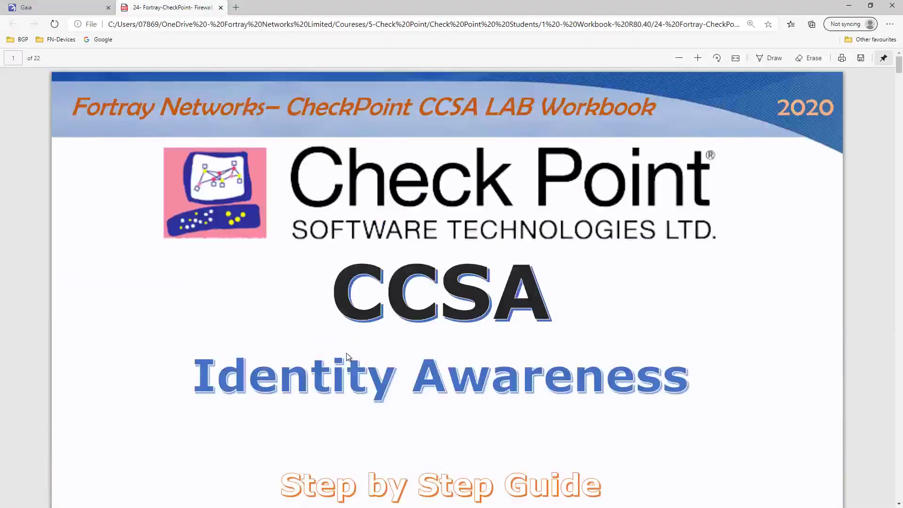
pyautogui.scroll(-3, 497, 345)
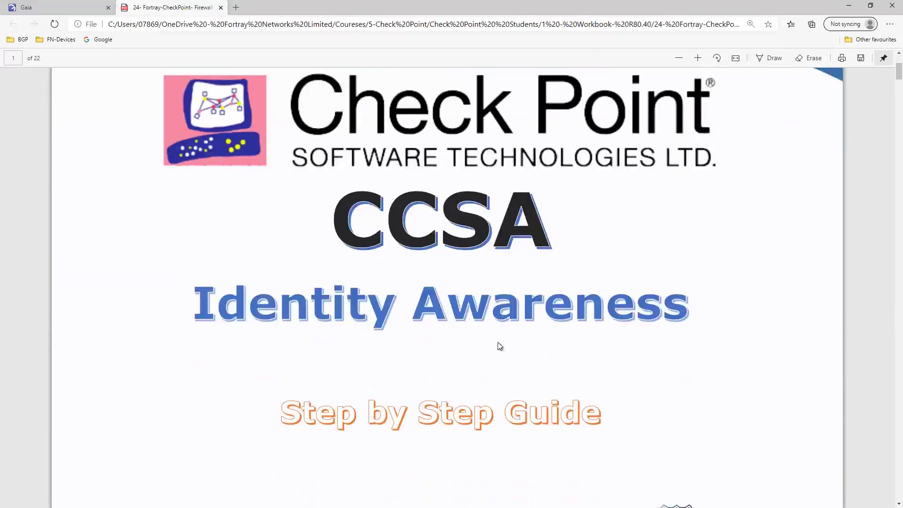
pyautogui.scroll(-5, 501, 345)
pyautogui.scroll(-18, 501, 344)
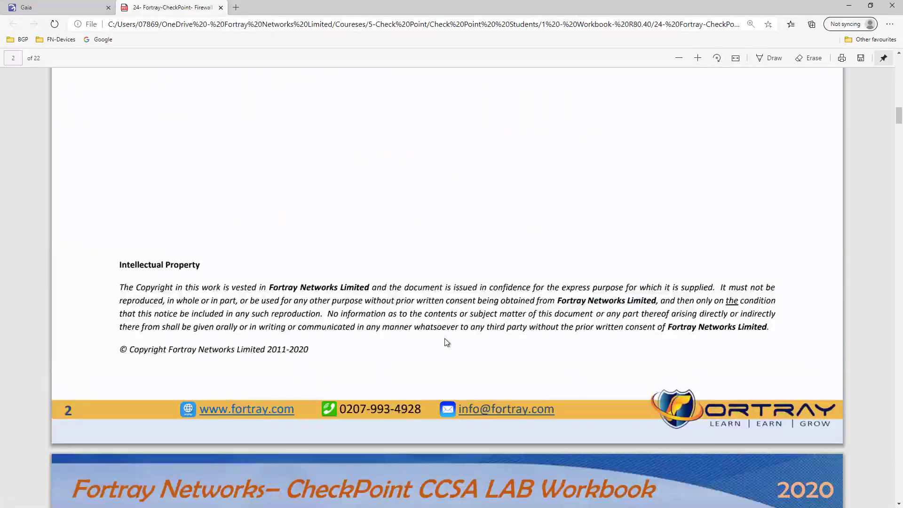
pyautogui.scroll(-20, 463, 350)
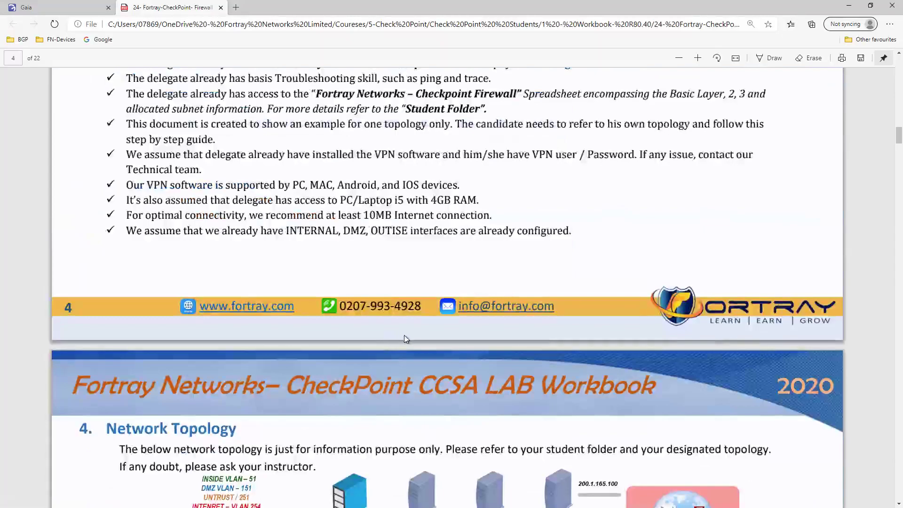
pyautogui.scroll(-6, 447, 351)
pyautogui.scroll(-3, 491, 308)
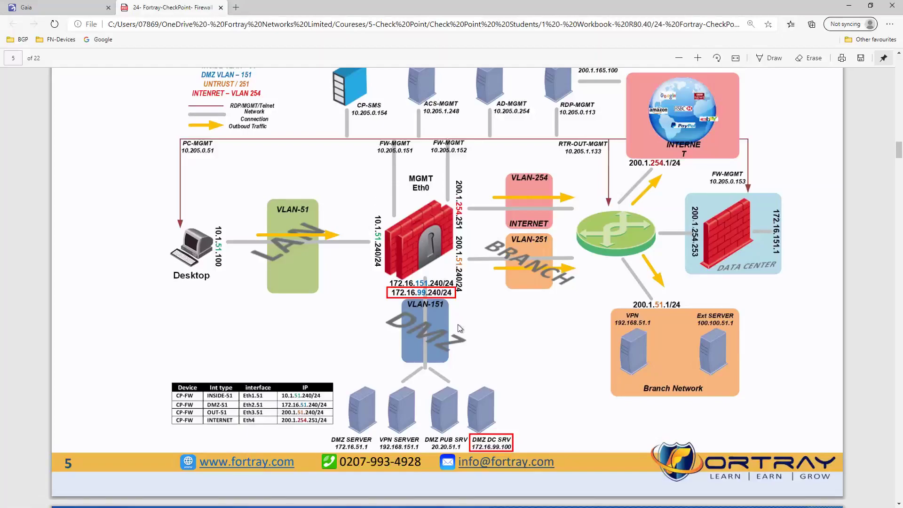
pyautogui.scroll(-4, 503, 344)
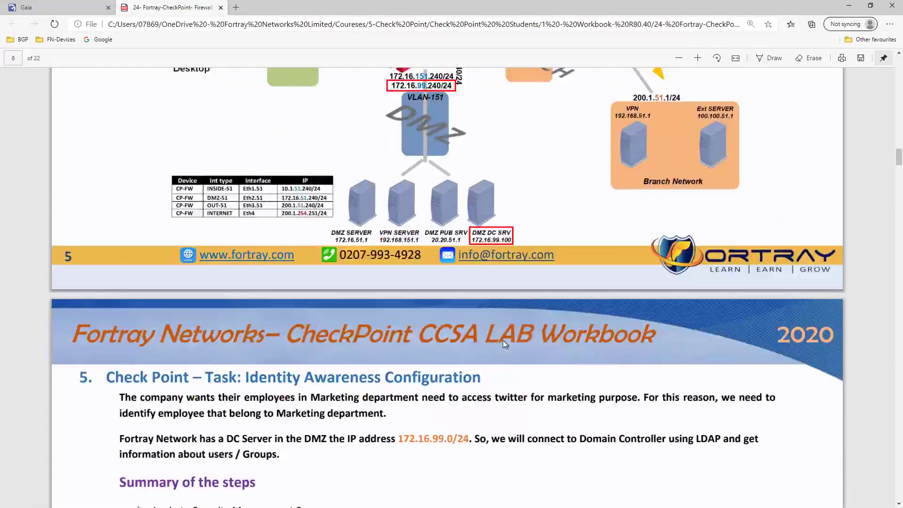
pyautogui.scroll(2, 492, 290)
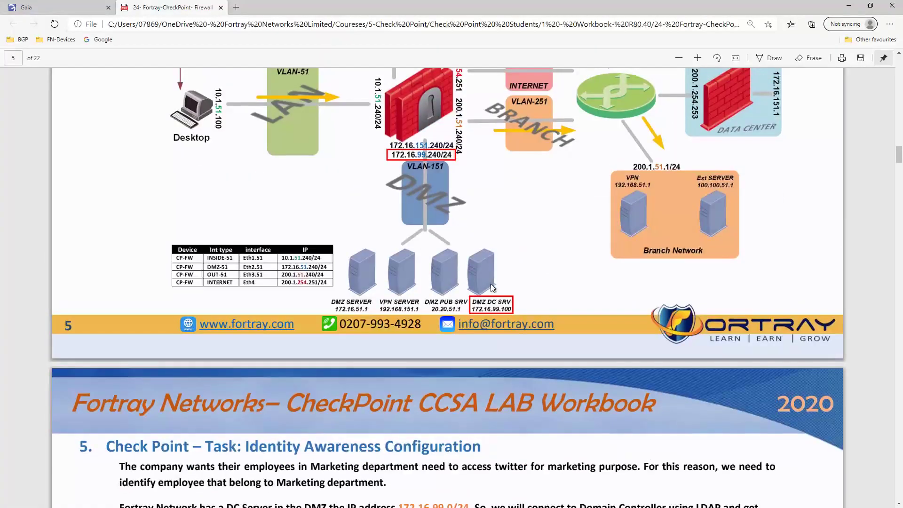
pyautogui.scroll(5, 435, 235)
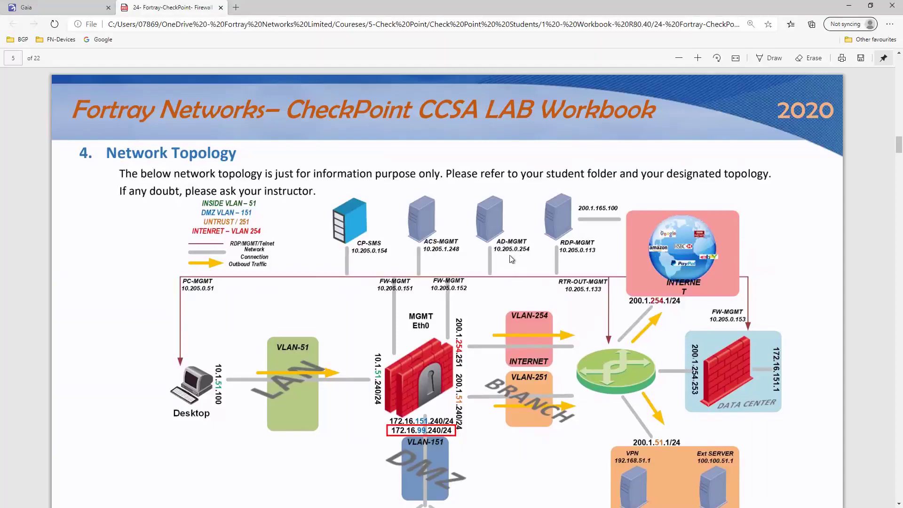
pyautogui.scroll(-3, 508, 256)
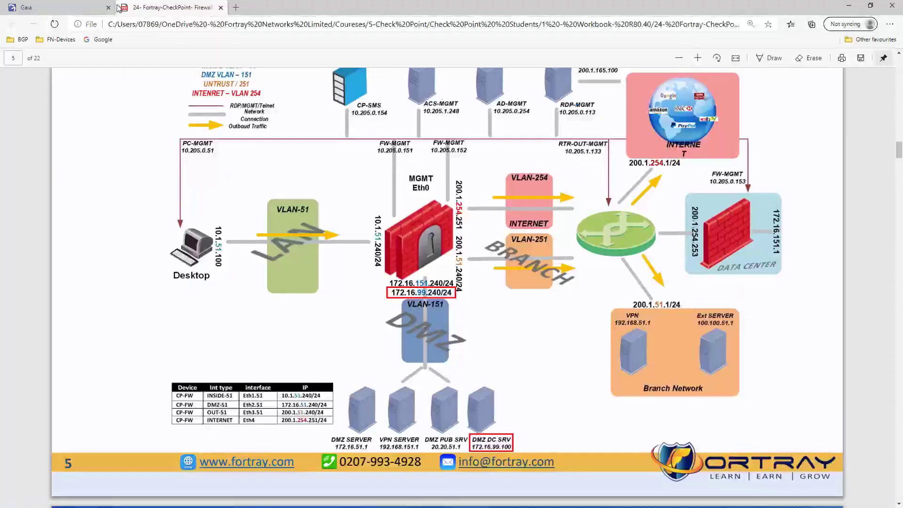
# - Switch to the Gaia portal, select the eth2.99 VLAN in the network interfaces, and compare it with the workbook topology
pyautogui.click(92, 7)
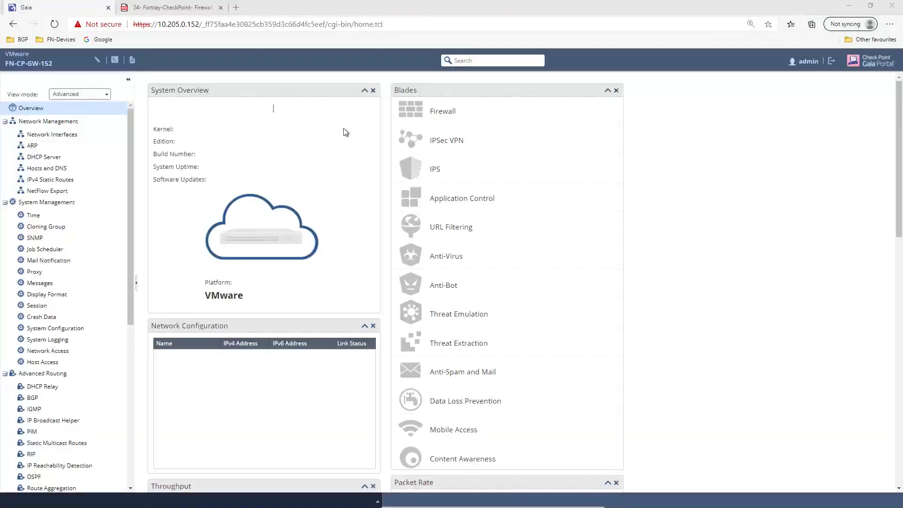
pyautogui.click(51, 135)
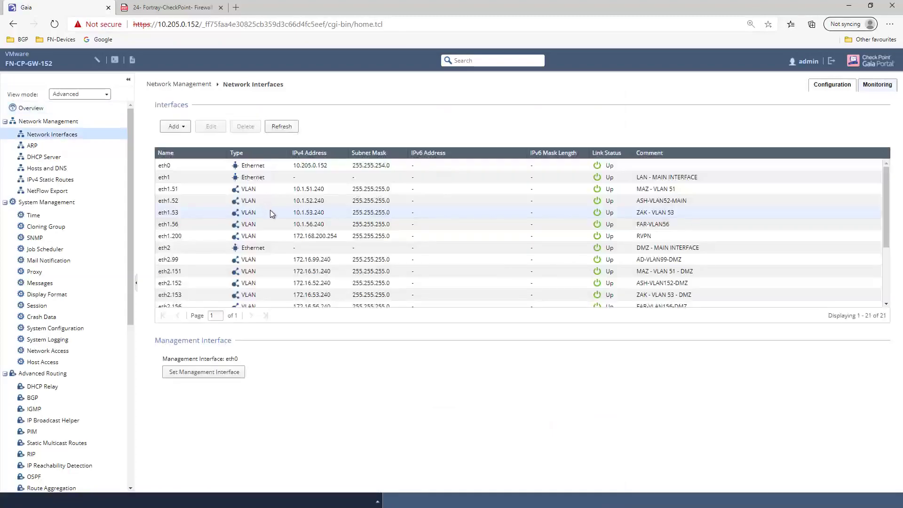
pyautogui.scroll(-1, 208, 278)
pyautogui.click(209, 284)
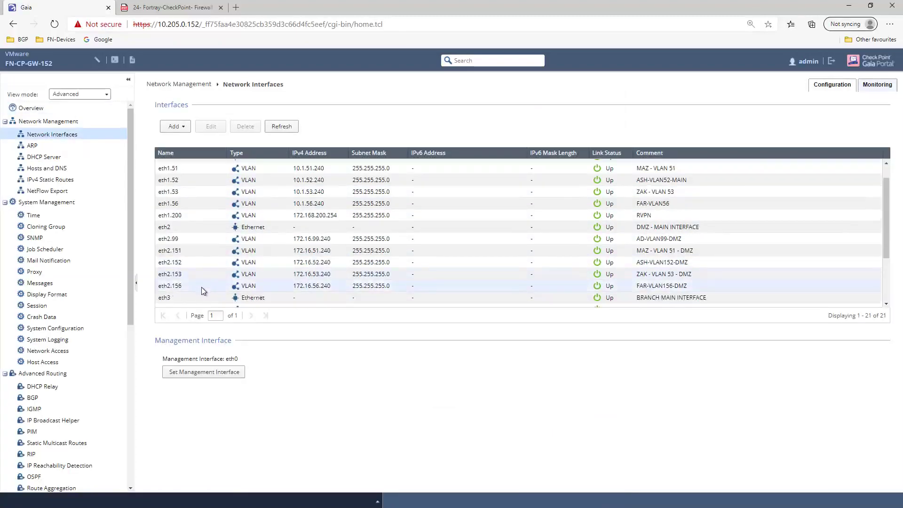
pyautogui.click(299, 241)
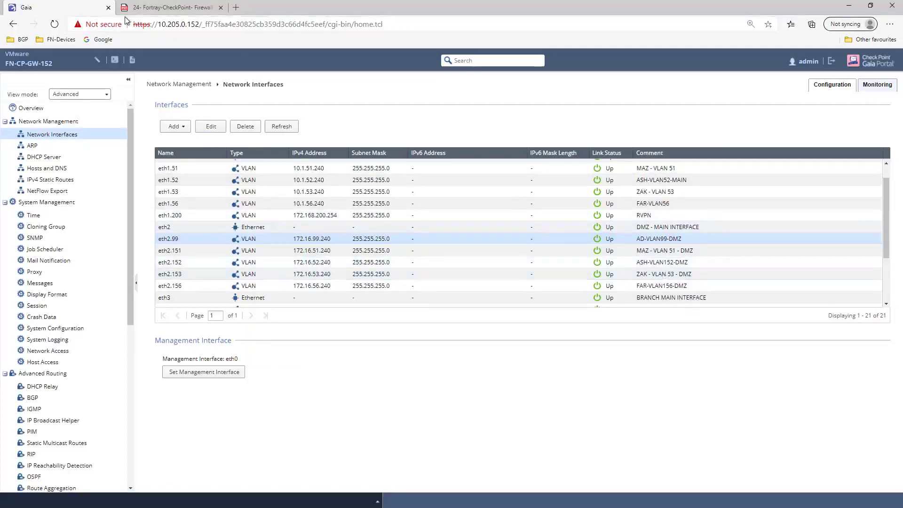
pyautogui.click(170, 7)
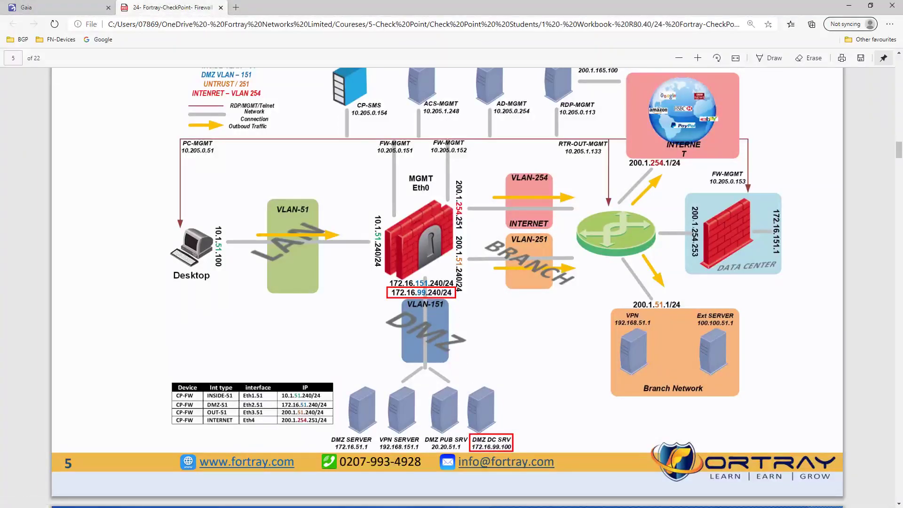
pyautogui.hotkey('ctrl', 'Tab')
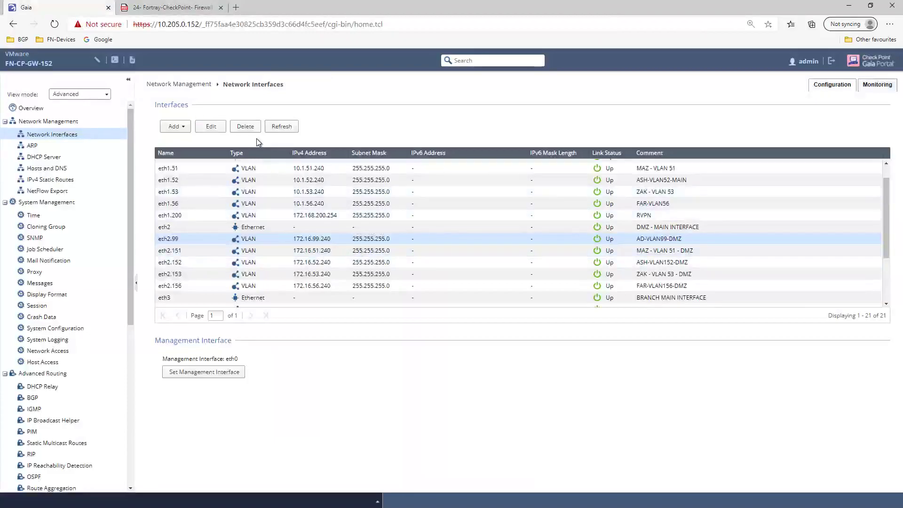
pyautogui.click(288, 127)
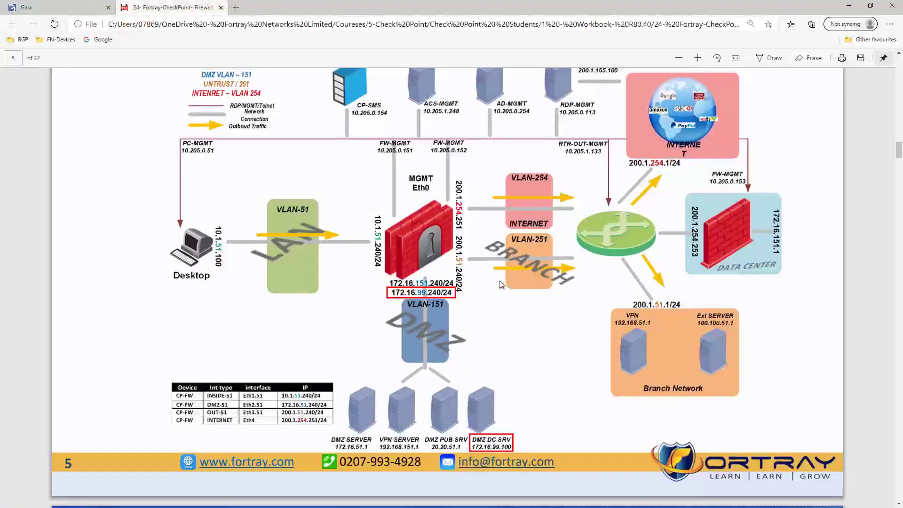
# - Review the Identity Awareness task in the workbook, temporarily marking the DC / LDAP server information table and the VLAN note with pen strokes
pyautogui.scroll(-7, 503, 281)
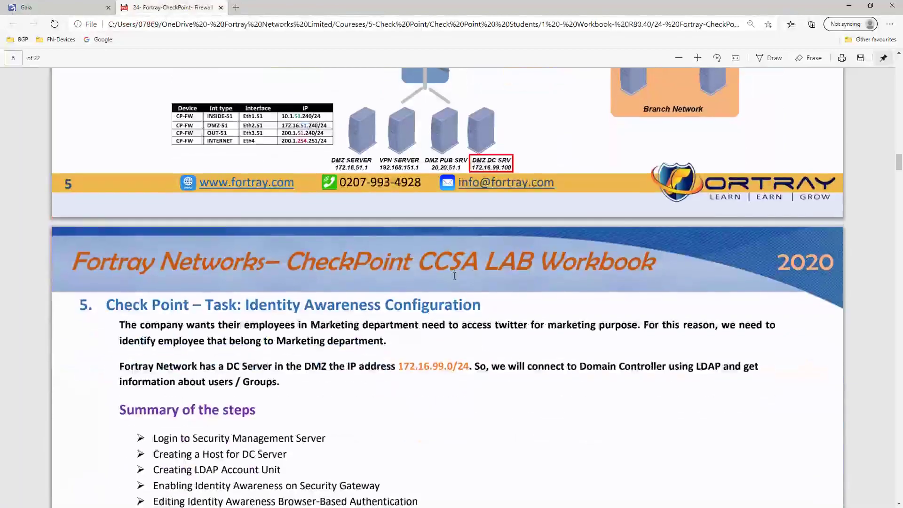
pyautogui.scroll(-3, 480, 302)
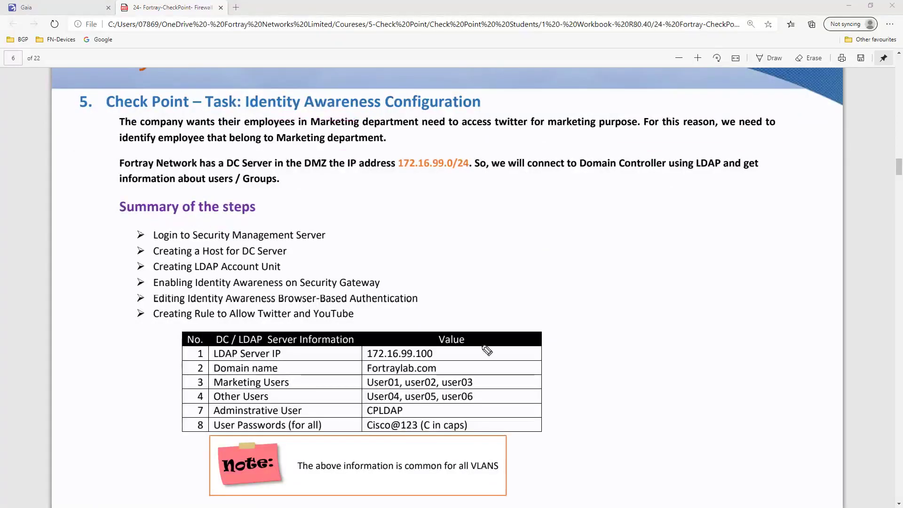
pyautogui.moveTo(467, 348)
pyautogui.mouseDown()
pyautogui.moveTo(495, 408)
pyautogui.moveTo(483, 436)
pyautogui.mouseUp()
pyautogui.moveTo(174, 357); pyautogui.dragTo(178, 417)
pyautogui.moveTo(307, 355); pyautogui.dragTo(334, 352)
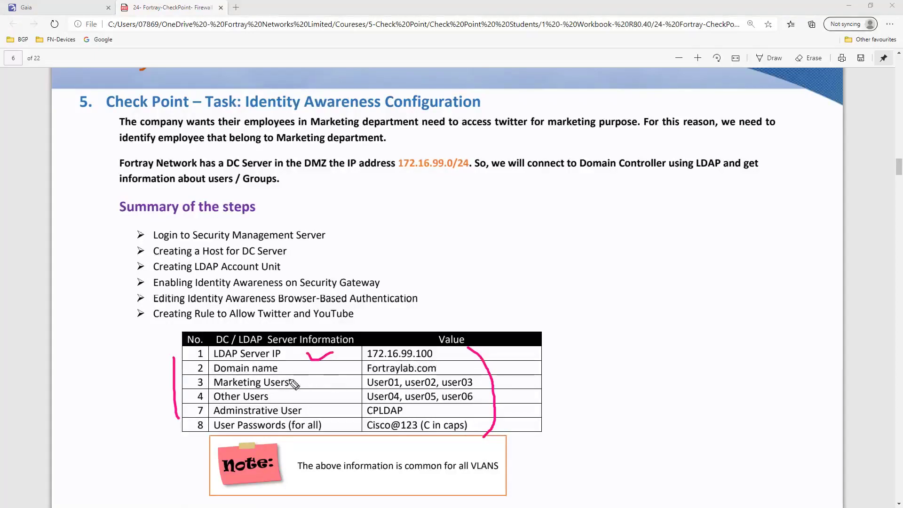
pyautogui.moveTo(445, 371)
pyautogui.mouseDown()
pyautogui.moveTo(459, 367)
pyautogui.moveTo(493, 399)
pyautogui.moveTo(487, 407)
pyautogui.mouseUp()
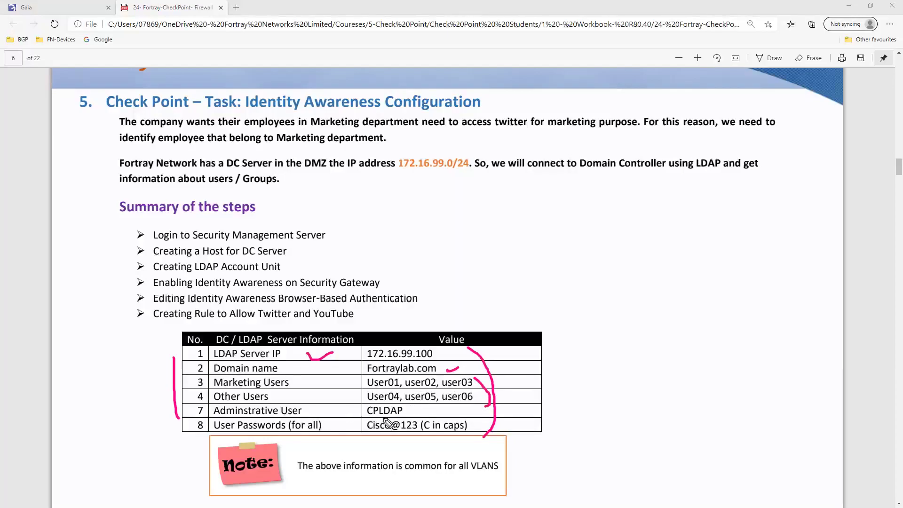
pyautogui.moveTo(378, 434); pyautogui.dragTo(407, 435)
pyautogui.moveTo(490, 445); pyautogui.dragTo(492, 484)
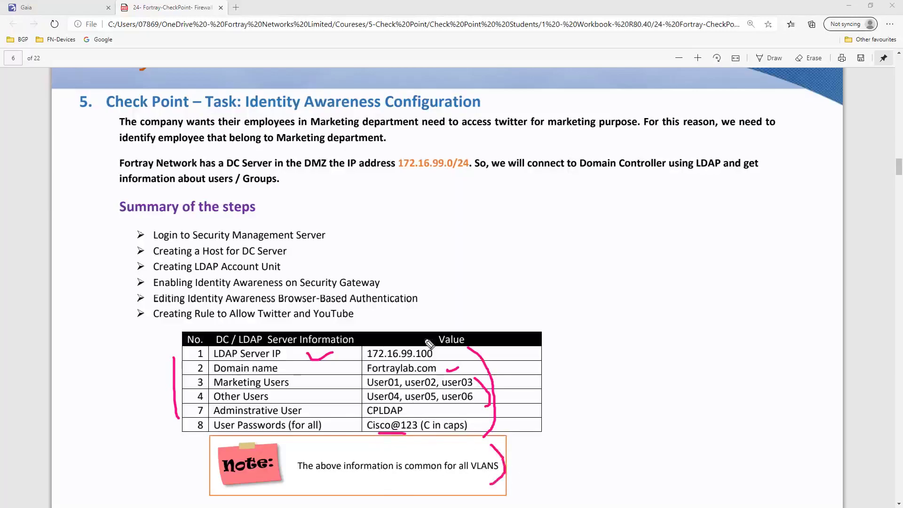
pyautogui.press('Escape')
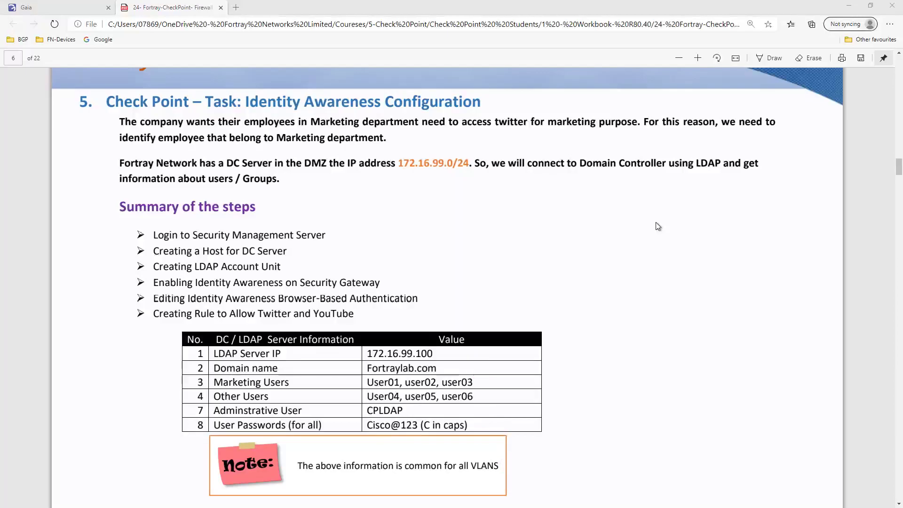
# - Review the workbook's SmartConsole login and DC server object steps, marking the new host's name and IPv4 address with pen strokes
pyautogui.scroll(-3, 670, 223)
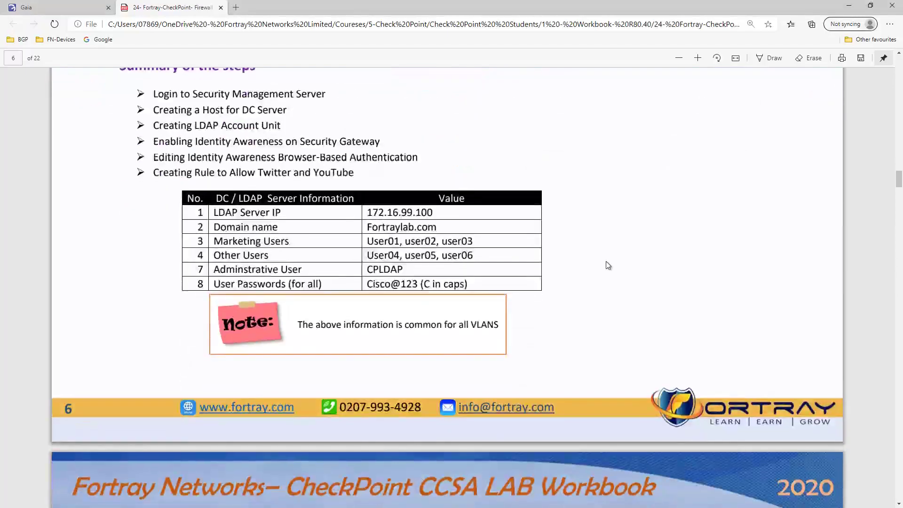
pyautogui.scroll(-5, 606, 265)
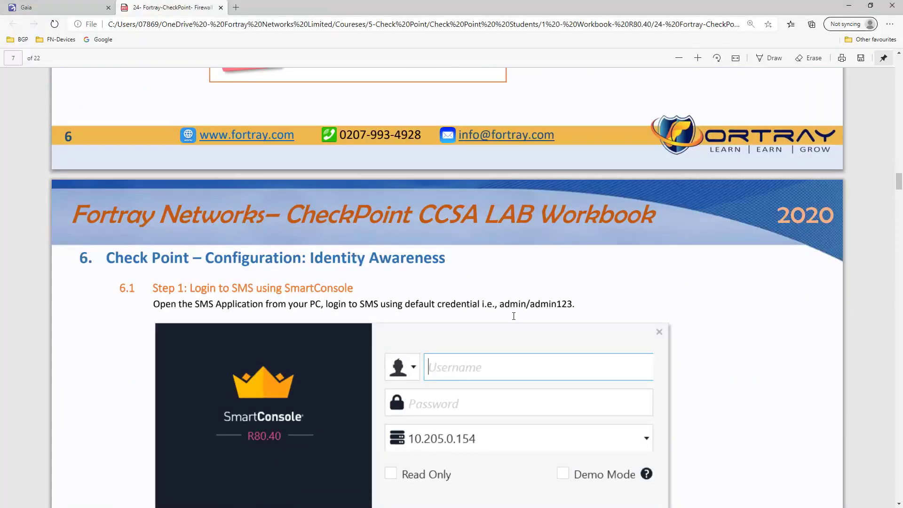
pyautogui.scroll(-5, 510, 316)
pyautogui.scroll(-8, 467, 284)
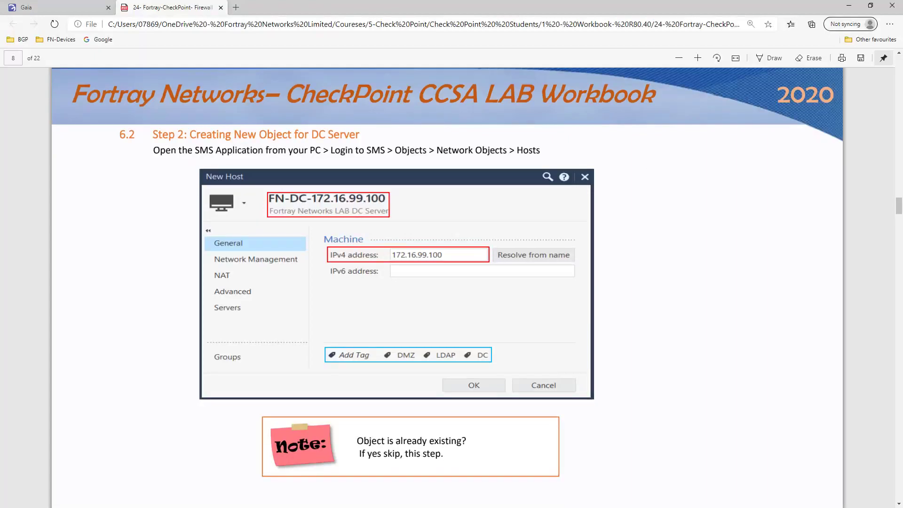
pyautogui.hotkey('ctrl', 'shift', '1')
pyautogui.hotkey('ctrl', 'shift', '4')
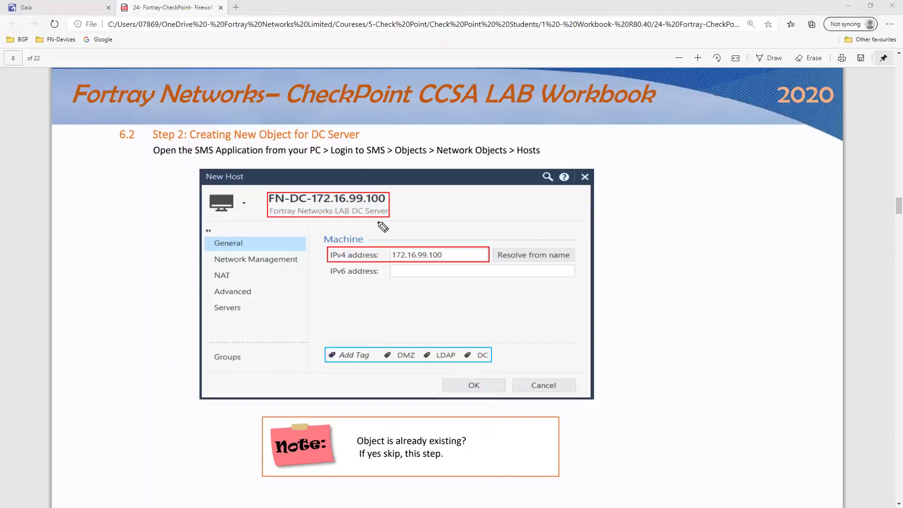
pyautogui.moveTo(403, 192); pyautogui.dragTo(439, 173)
pyautogui.moveTo(411, 266); pyautogui.dragTo(443, 267)
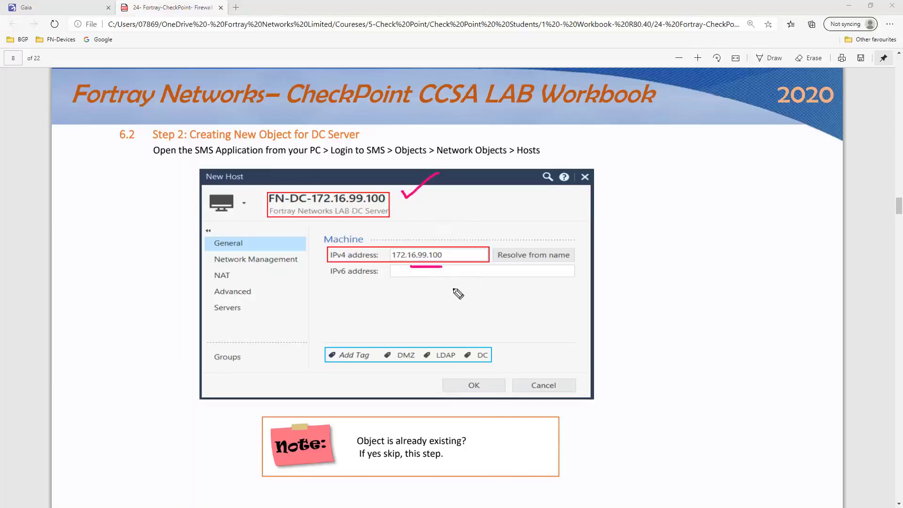
# - Check the workbook's LDAP Account Unit page, switch to SmartConsole, and start a new LDAP Account Unit server object
pyautogui.scroll(-10, 671, 297)
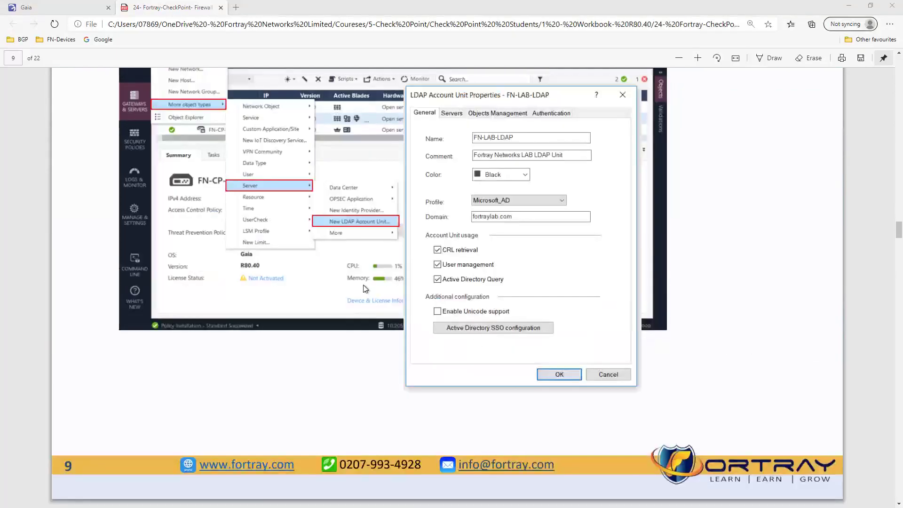
pyautogui.scroll(3, 369, 291)
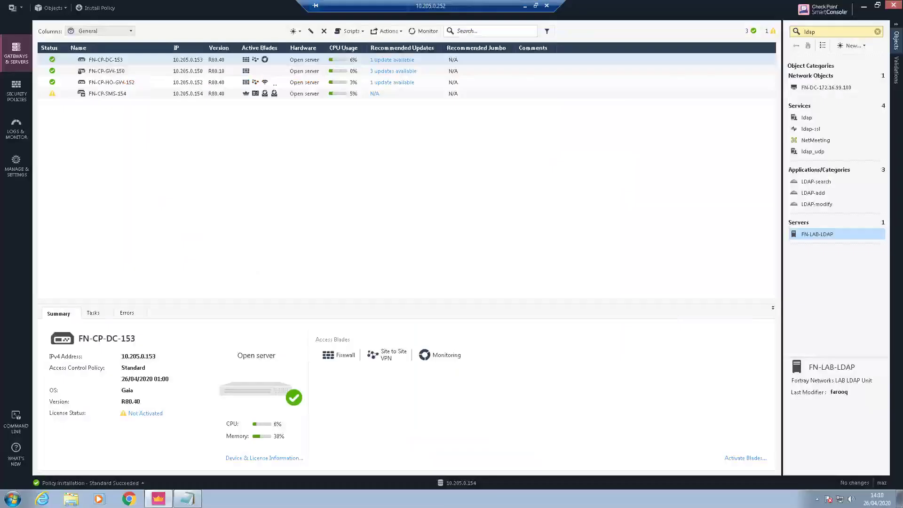
pyautogui.click(62, 9)
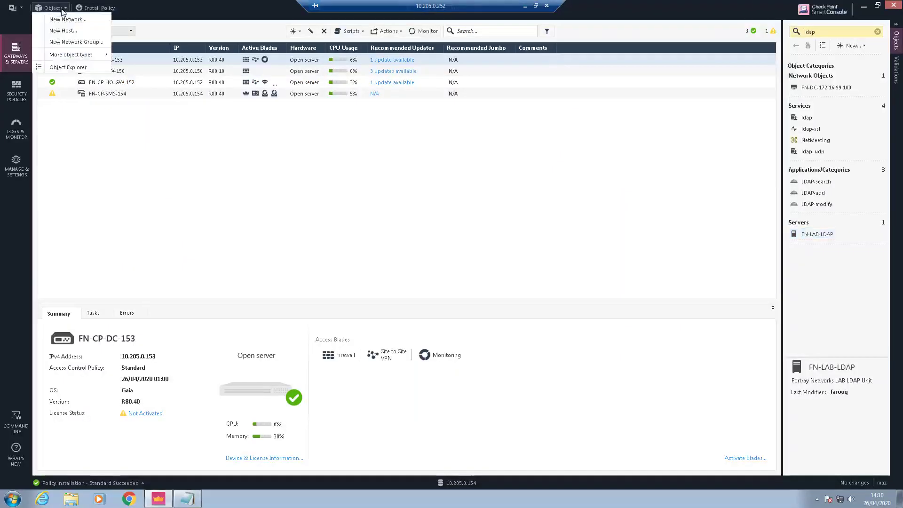
pyautogui.moveTo(83, 57)
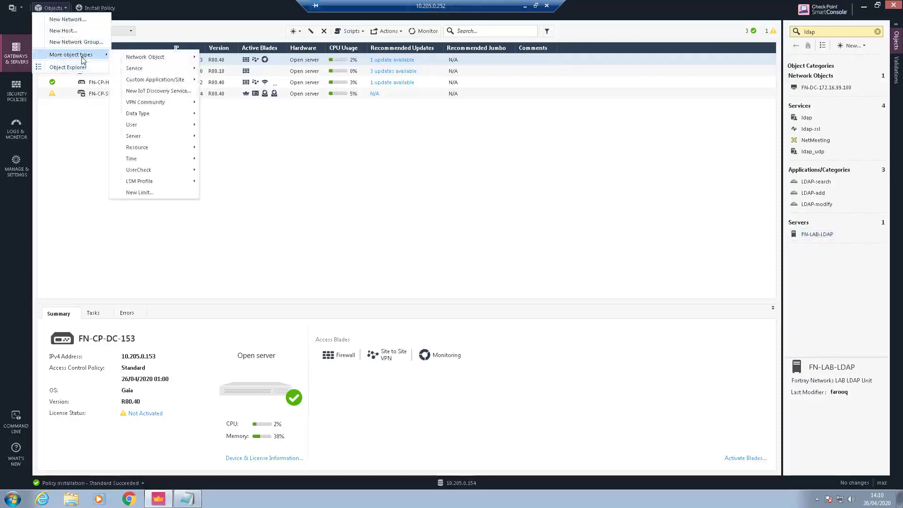
pyautogui.moveTo(141, 137)
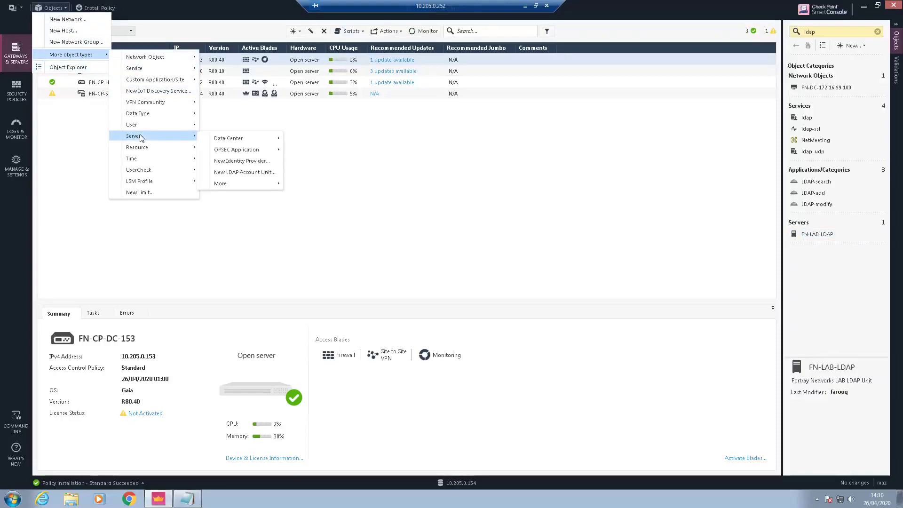
pyautogui.click(256, 176)
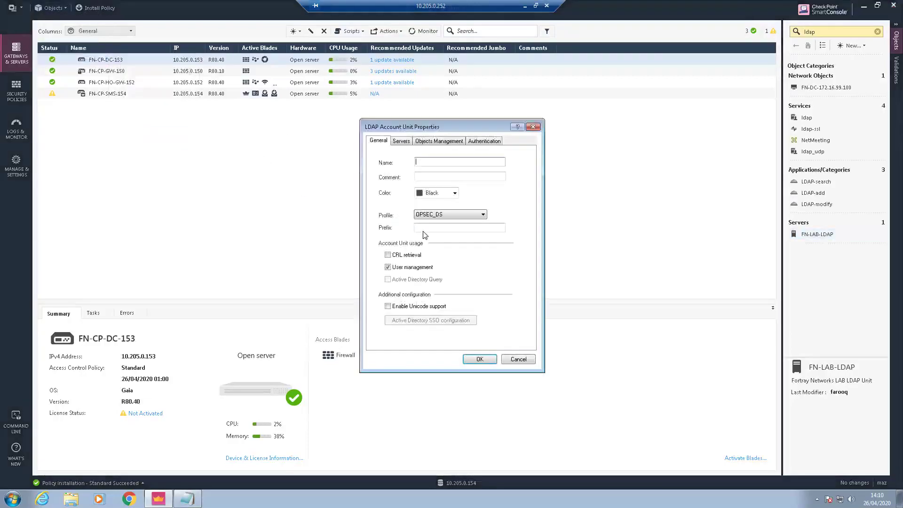
# - Name the LDAP account unit asdb, view its server settings, and return to its general properties
pyautogui.click(400, 141)
pyautogui.click(476, 284)
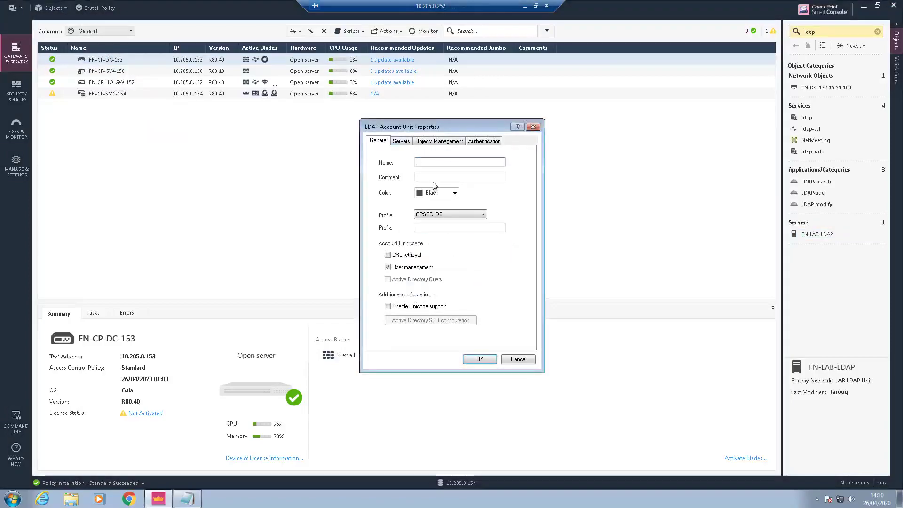
pyautogui.click(400, 141)
pyautogui.click(385, 142)
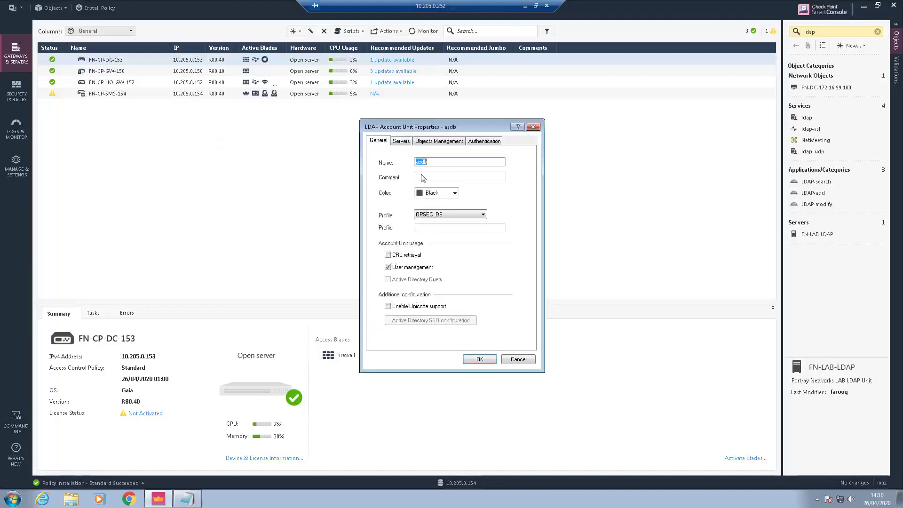
# - Set the asdb account unit's profile to Microsoft_AD and enable CRL retrieval and Active Directory Query
pyautogui.click(445, 215)
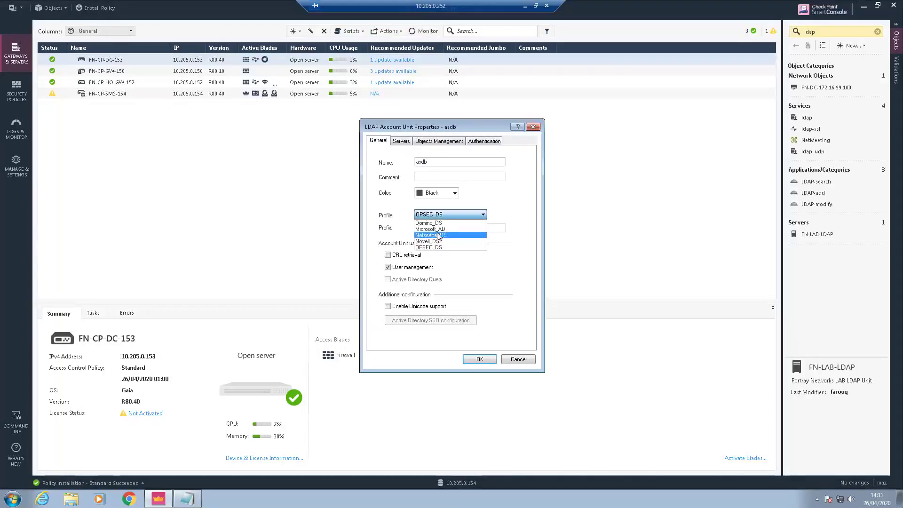
pyautogui.click(445, 230)
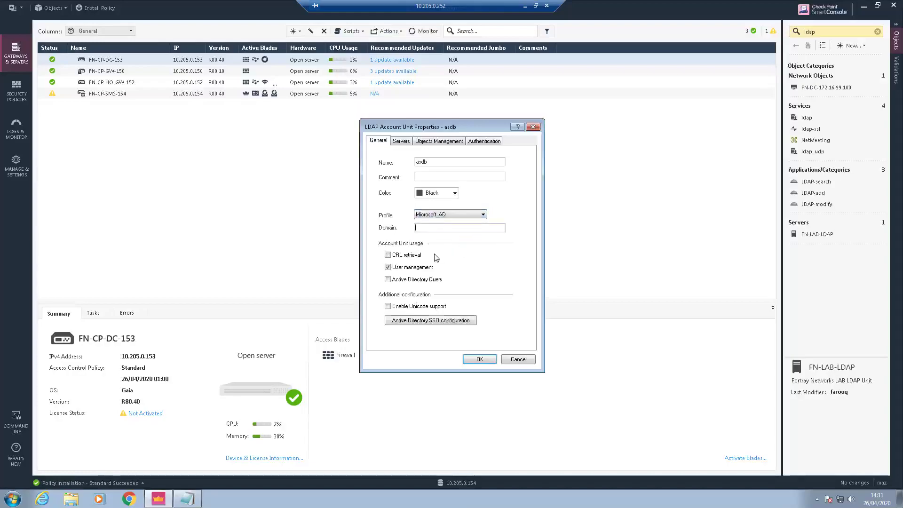
pyautogui.click(400, 257)
pyautogui.click(403, 279)
# - View the asdb unit's servers, objects management and authentication settings, and close its properties without saving
pyautogui.click(408, 144)
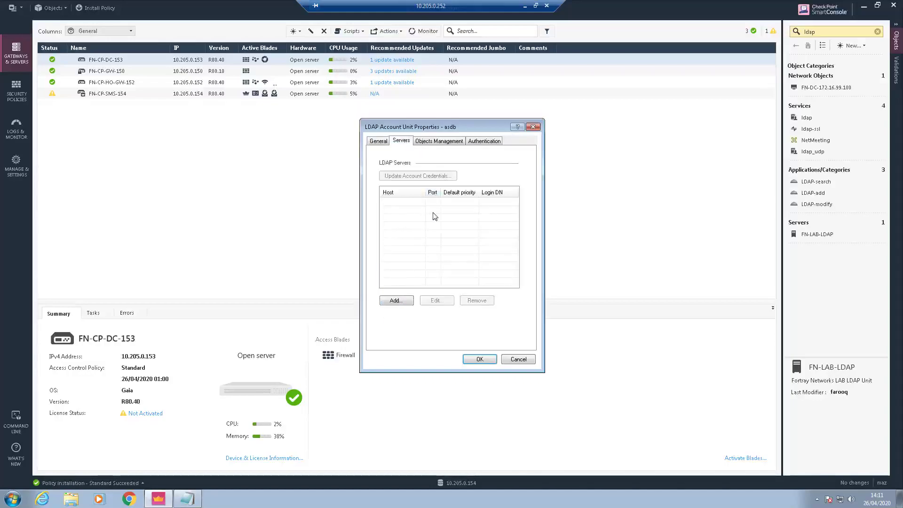
pyautogui.click(430, 142)
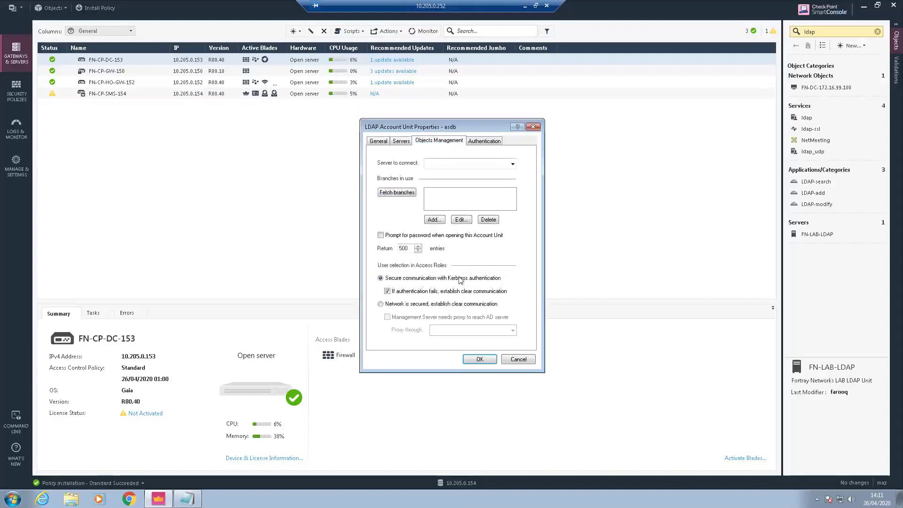
pyautogui.click(485, 143)
pyautogui.click(390, 142)
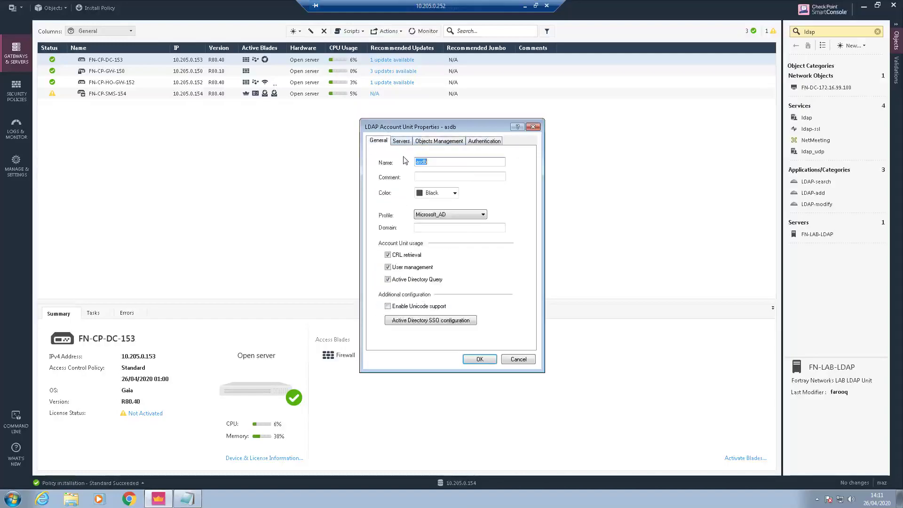
pyautogui.click(534, 128)
pyautogui.click(52, 8)
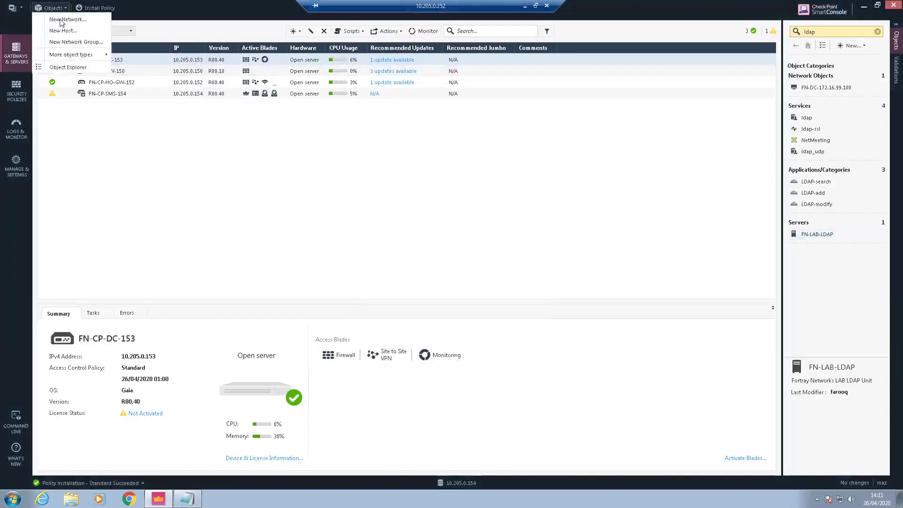
pyautogui.moveTo(76, 55)
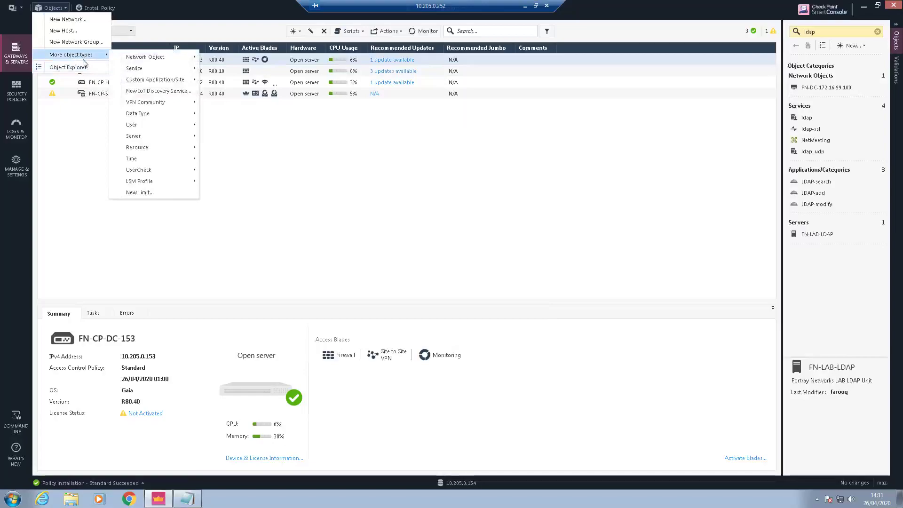
pyautogui.moveTo(159, 173)
pyautogui.moveTo(151, 136)
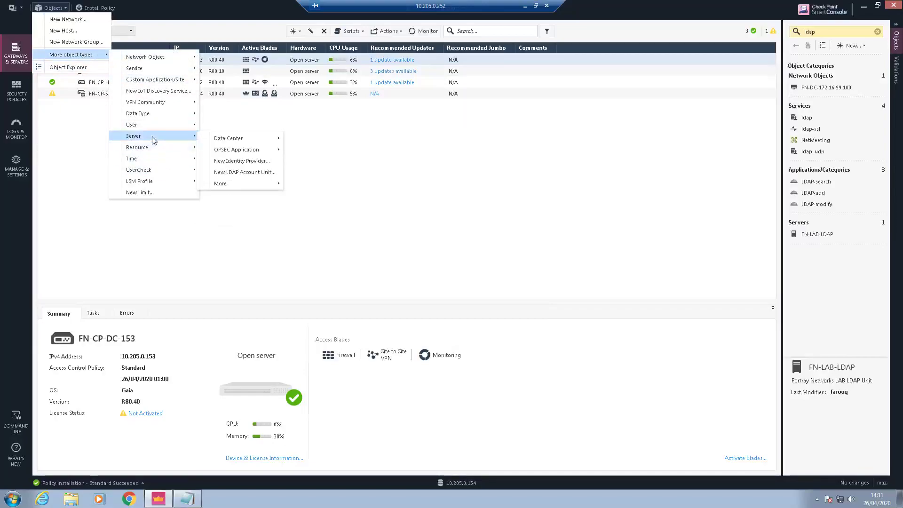
pyautogui.moveTo(247, 142)
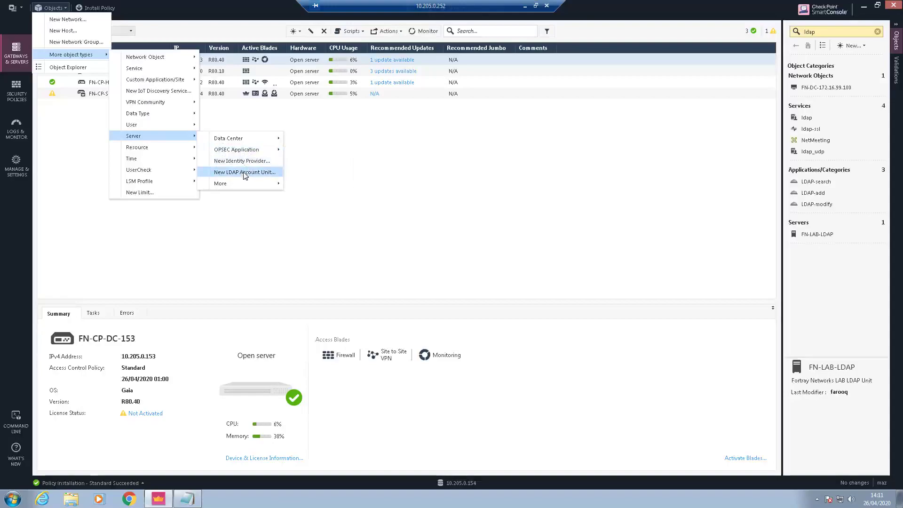
pyautogui.click(244, 172)
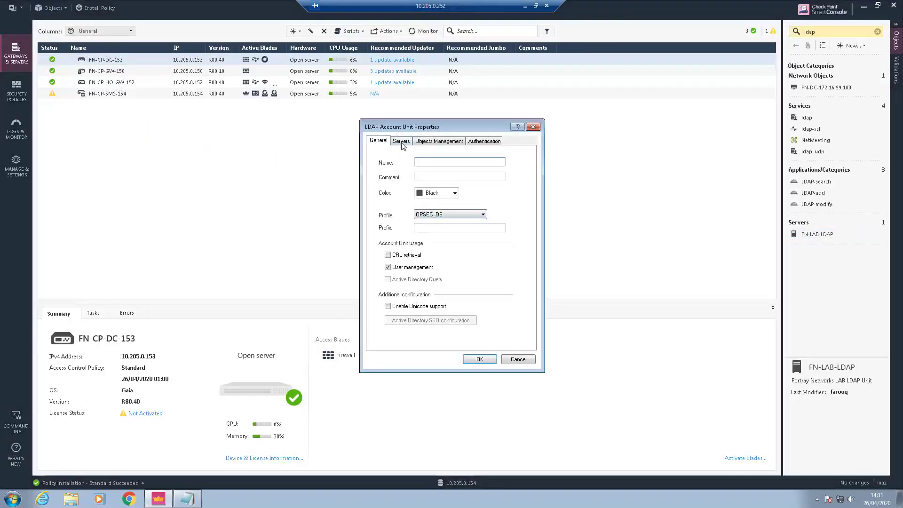
pyautogui.click(430, 192)
pyautogui.click(431, 210)
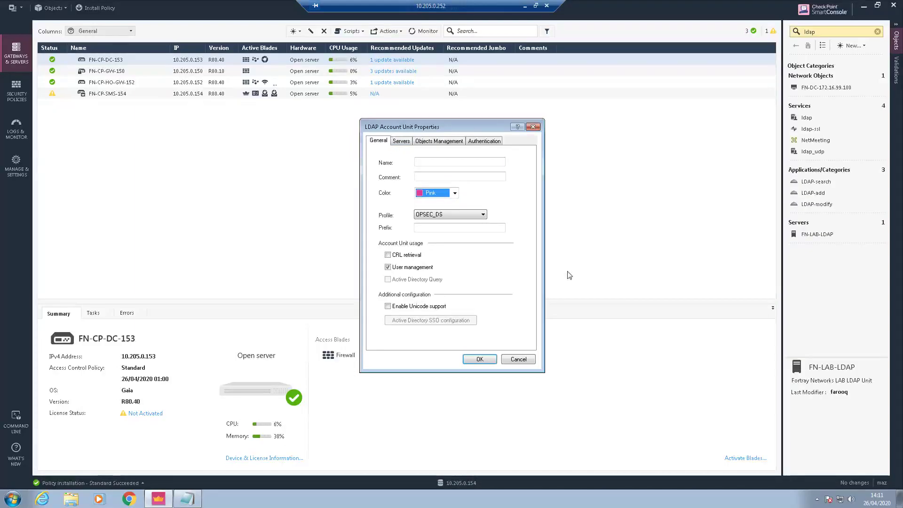
pyautogui.click(518, 358)
# - Open the existing FN-LAB-LDAP account unit, set its color to Pink and select the Microsoft_AD profile
pyautogui.doubleClick(821, 239)
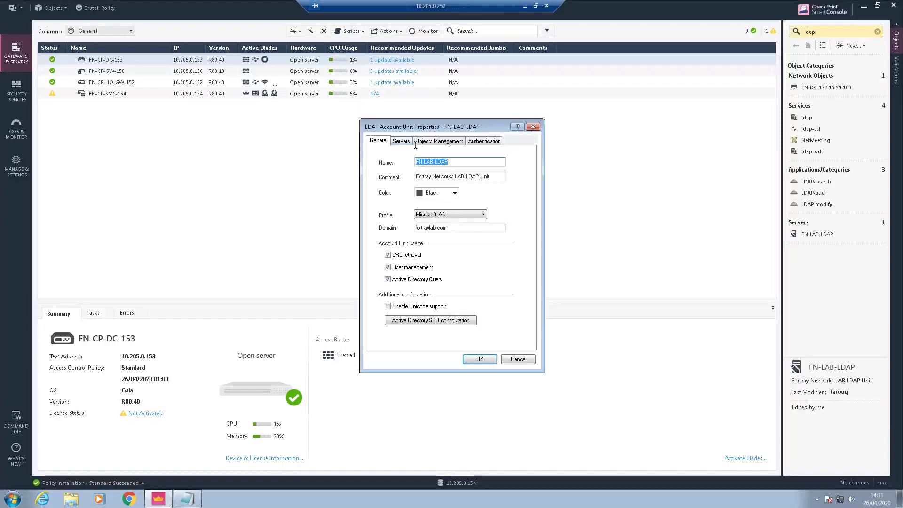
pyautogui.moveTo(418, 127); pyautogui.dragTo(403, 126)
pyautogui.click(440, 160)
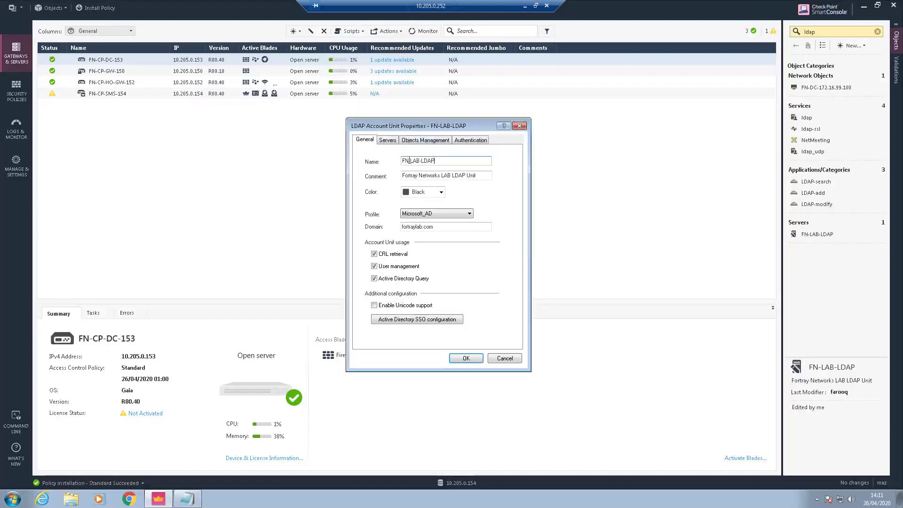
pyautogui.moveTo(470, 178); pyautogui.dragTo(429, 177)
pyautogui.click(441, 191)
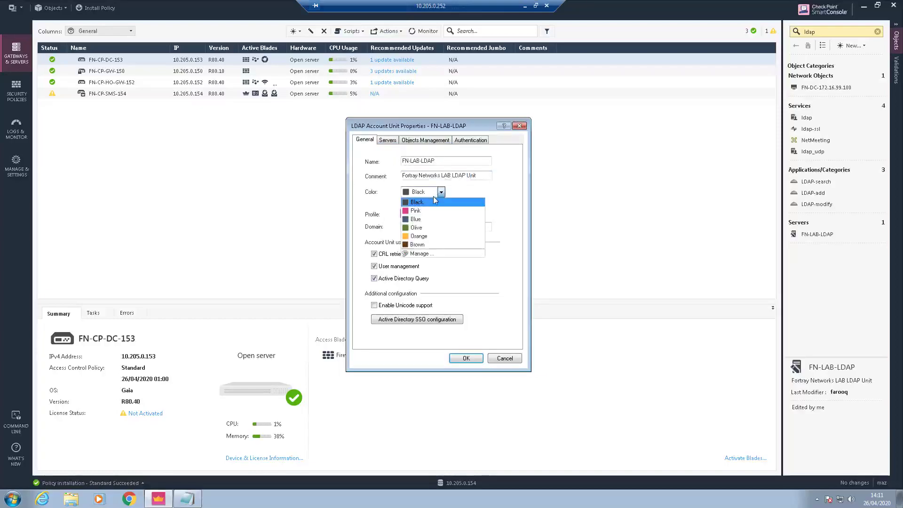
pyautogui.click(423, 213)
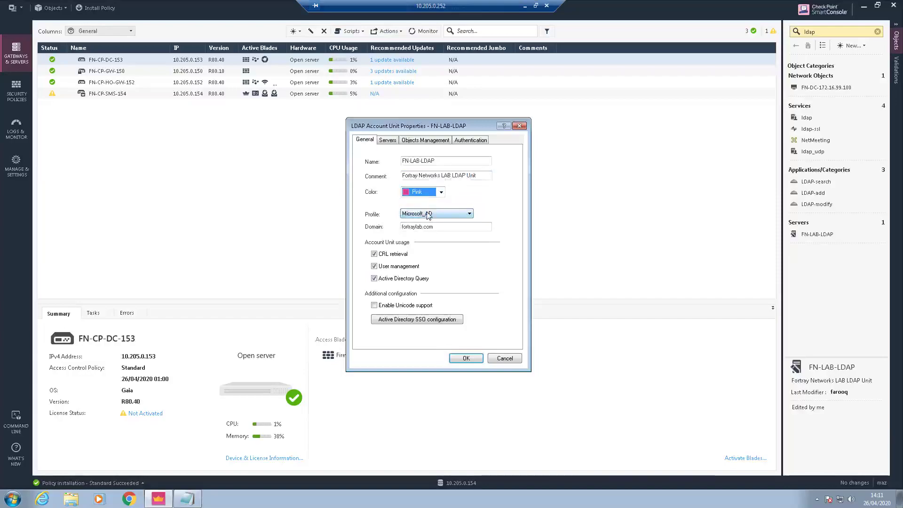
pyautogui.click(429, 216)
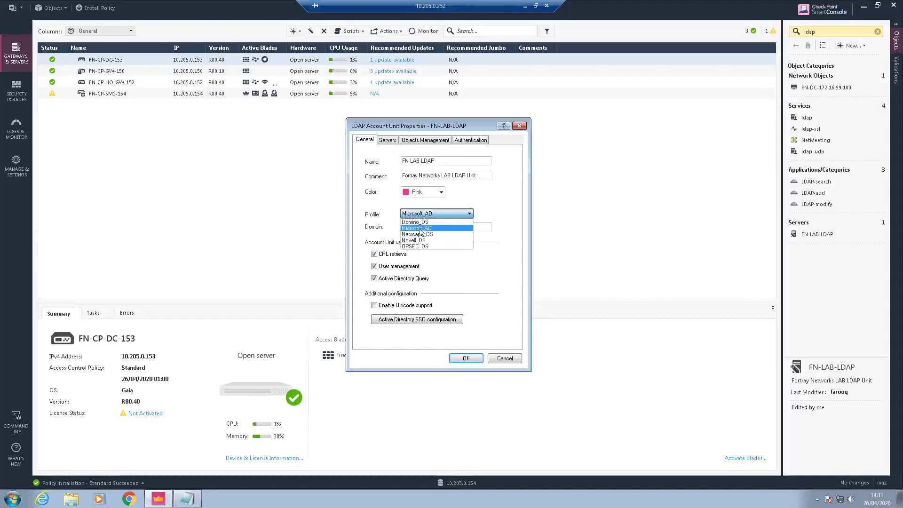
pyautogui.click(426, 231)
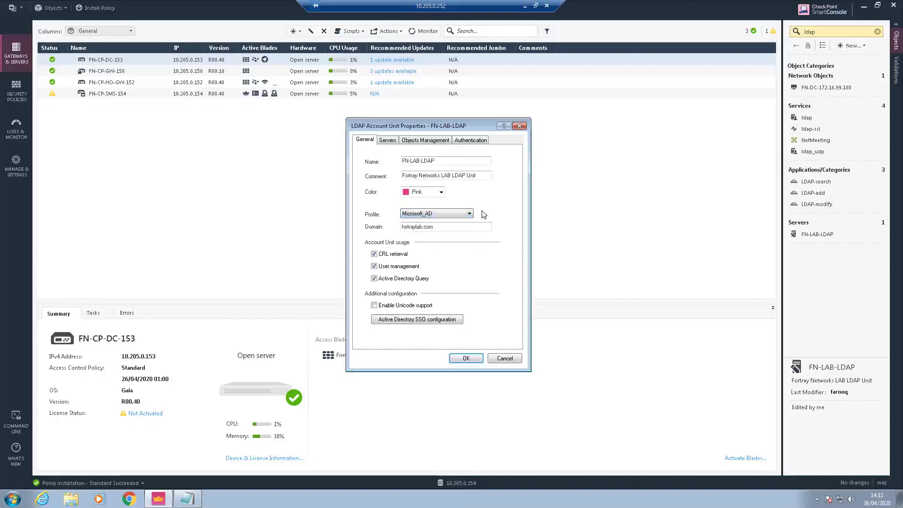
# - Check the account unit's domain and view its Active Directory SSO configuration without changing it
pyautogui.click(440, 227)
pyautogui.click(446, 320)
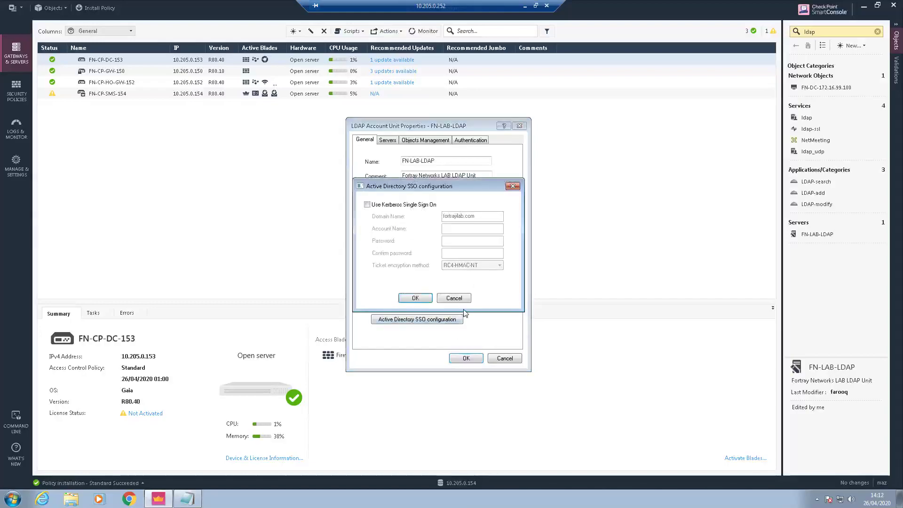
pyautogui.click(465, 300)
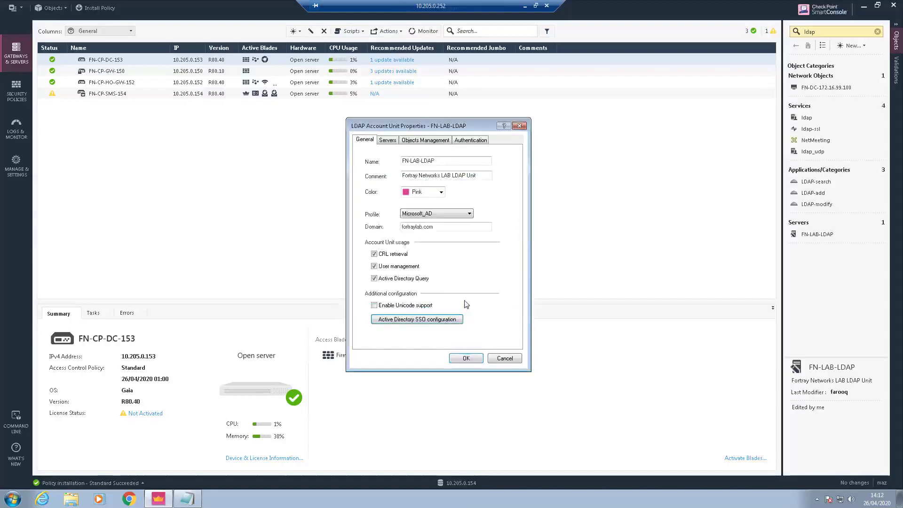
# - Open the account unit's LDAP server entry for editing and select FN-DC-172.16.99.100 as its host
pyautogui.click(389, 140)
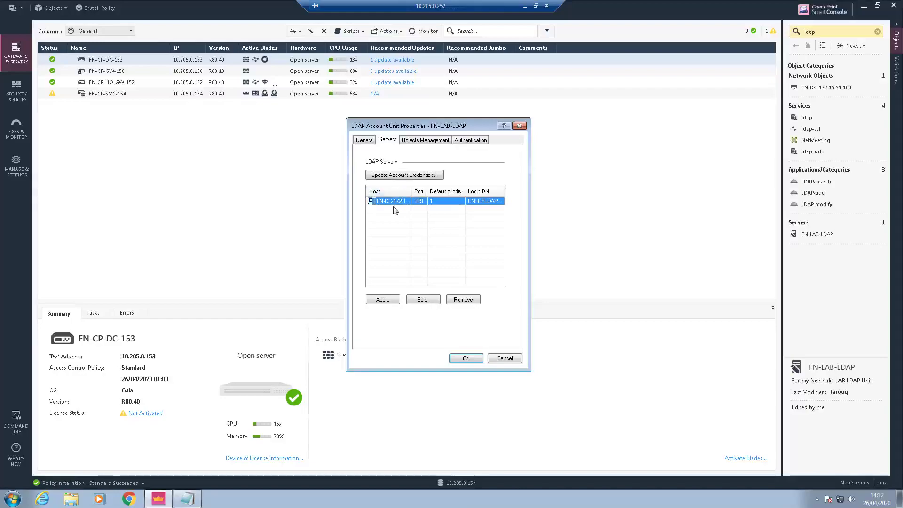
pyautogui.click(421, 301)
pyautogui.click(392, 161)
pyautogui.click(367, 161)
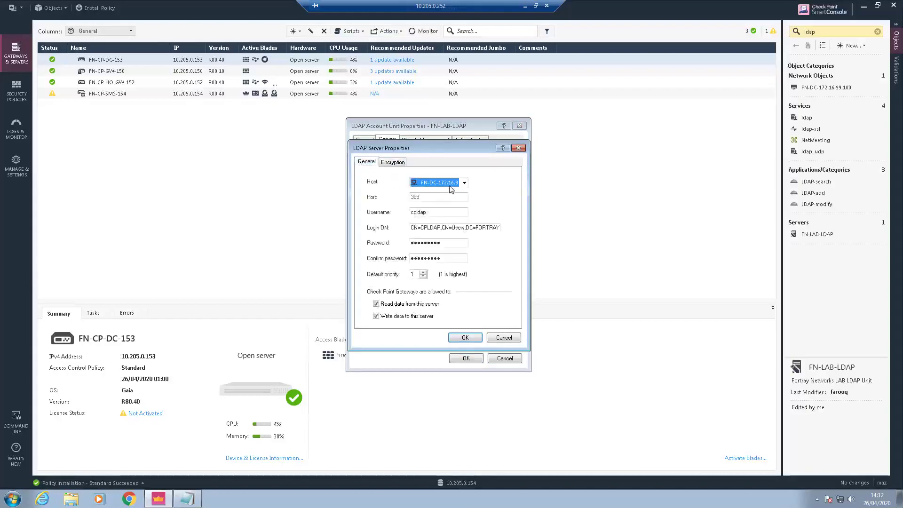
pyautogui.click(464, 182)
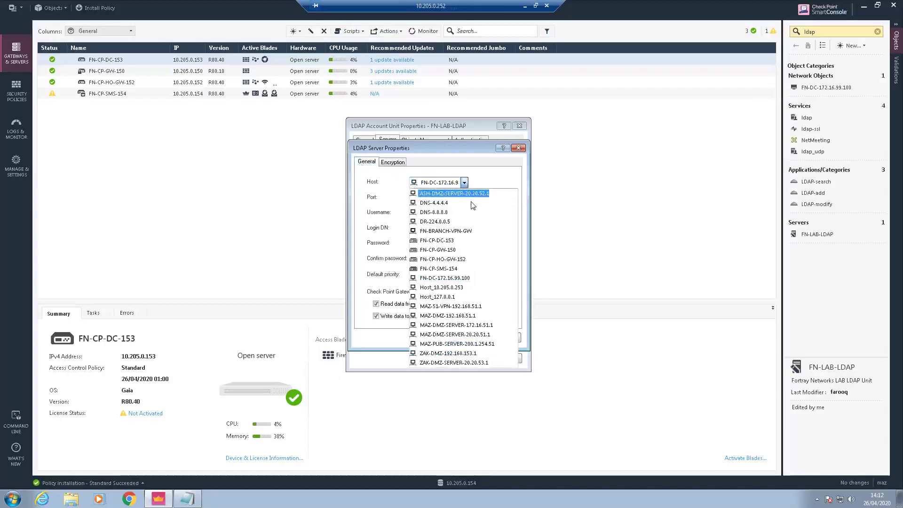
pyautogui.click(460, 278)
# - Check the LDAP server's port, username and full login DN, and accept the server properties
pyautogui.press('Tab')
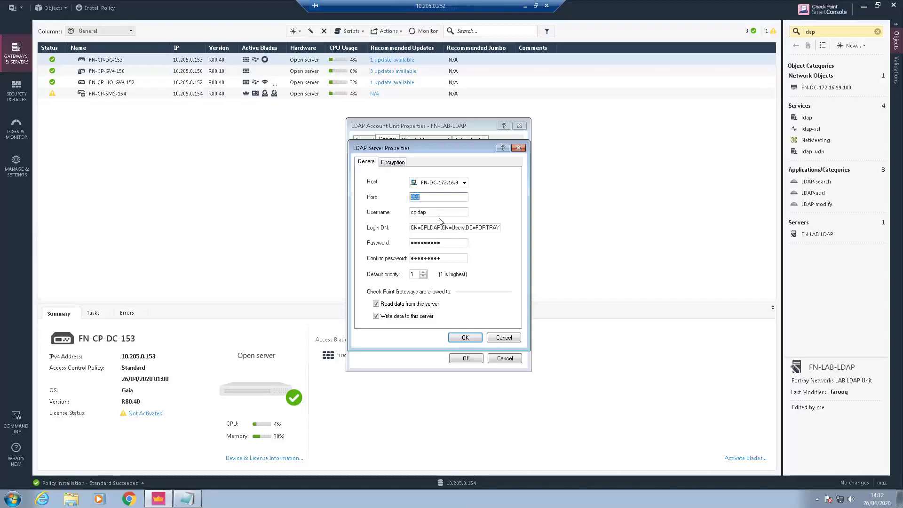
pyautogui.press('Tab')
pyautogui.click(446, 230)
pyautogui.press('End')
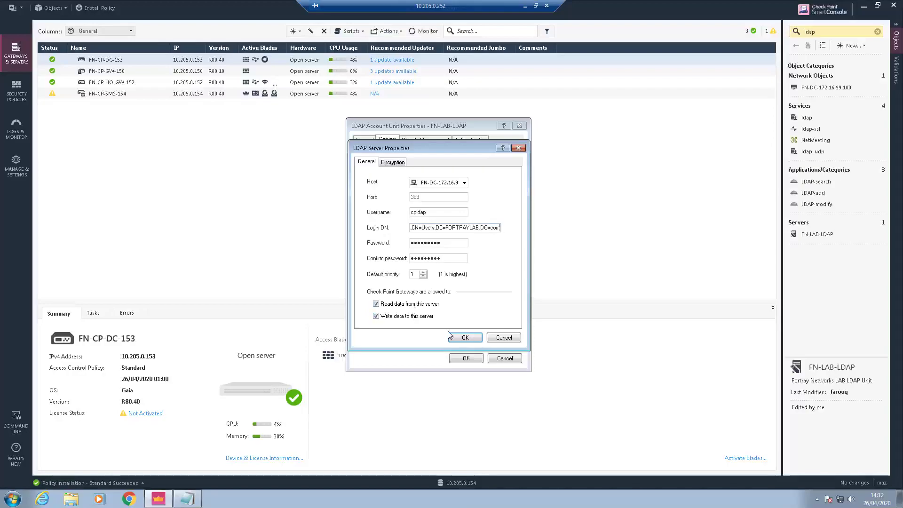
pyautogui.click(464, 337)
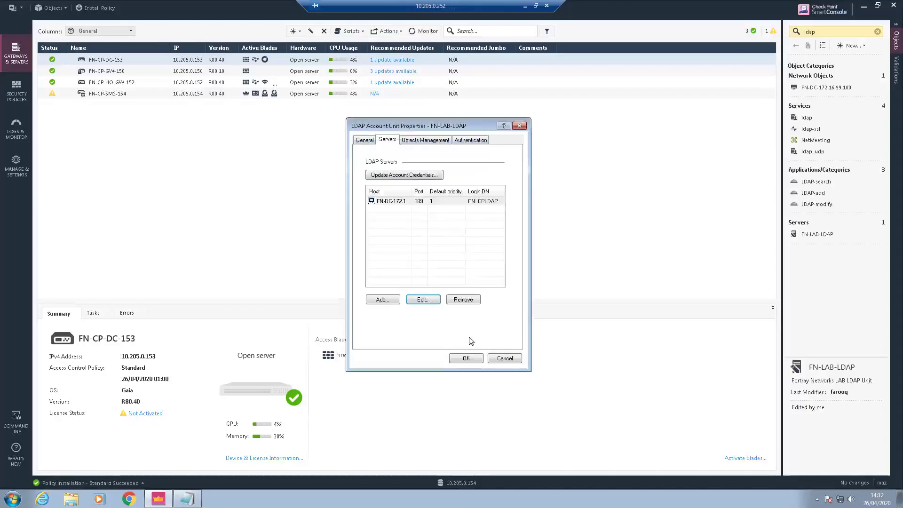
# - Compare the LDAP server entry's properties with the server to connect in the objects management settings, without changing them
pyautogui.click(408, 203)
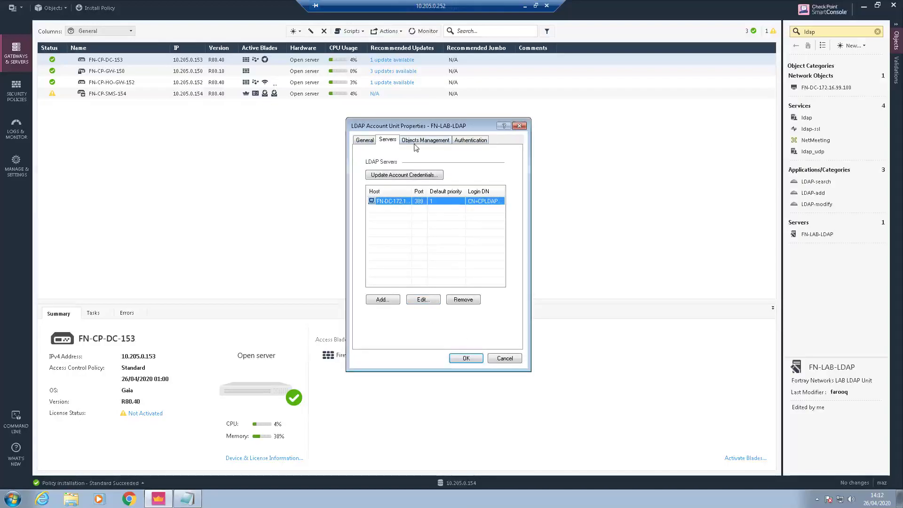
pyautogui.click(435, 302)
pyautogui.press('Escape')
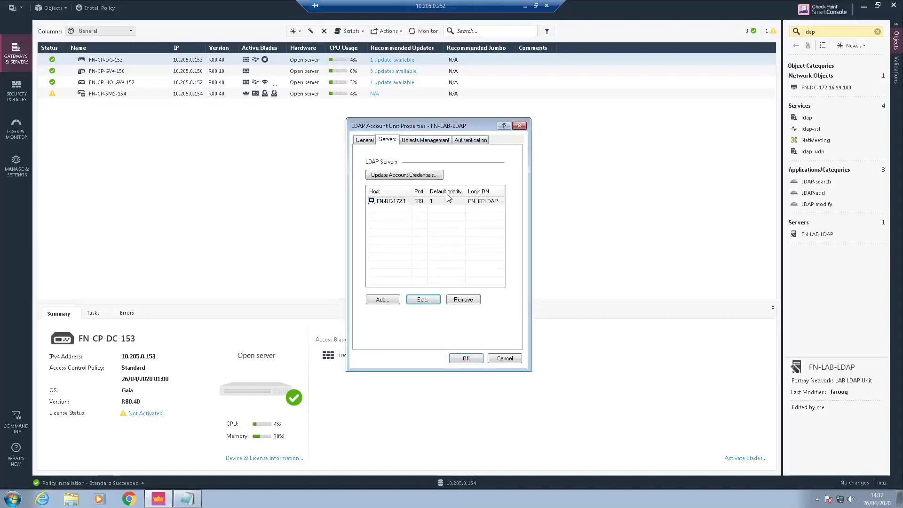
pyautogui.click(426, 141)
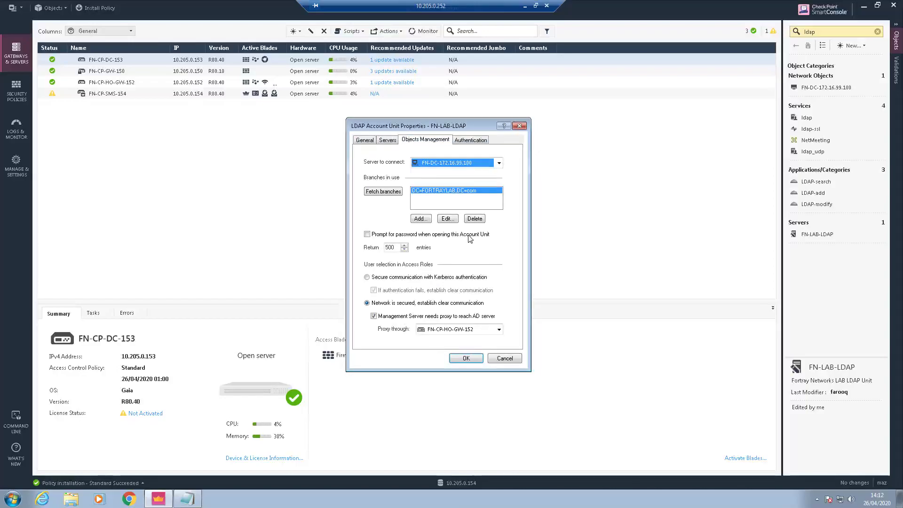
pyautogui.click(463, 165)
pyautogui.click(447, 172)
pyautogui.click(389, 141)
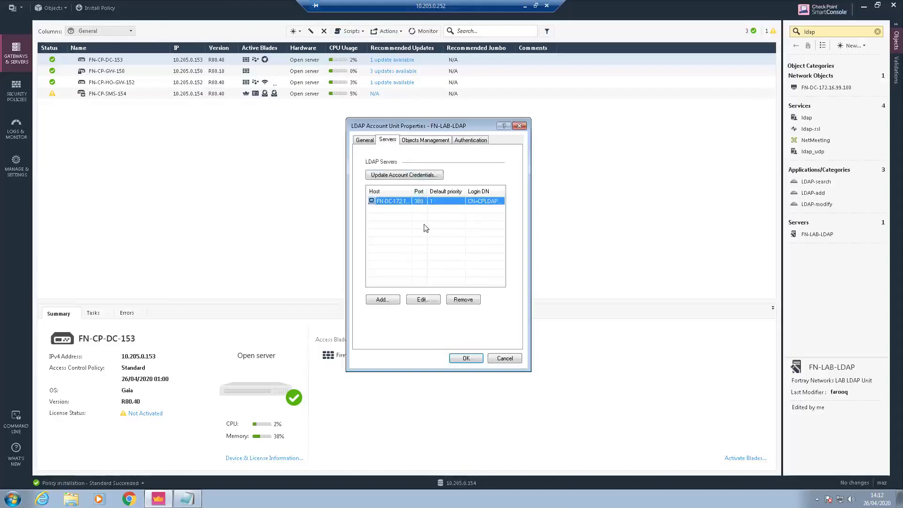
pyautogui.doubleClick(416, 201)
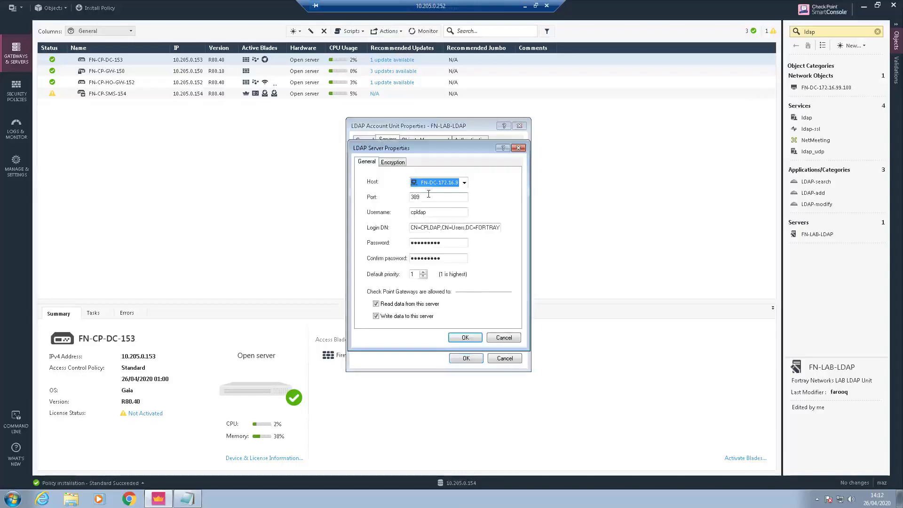
pyautogui.click(502, 338)
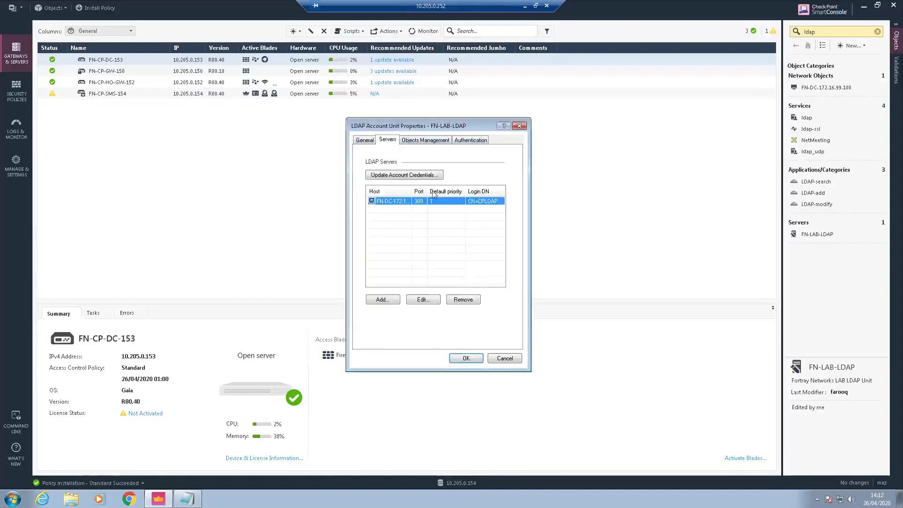
# - Check the account unit's branch path without changing it and keep FN-CP-HO-GW-152 as the proxy to the AD server
pyautogui.click(437, 143)
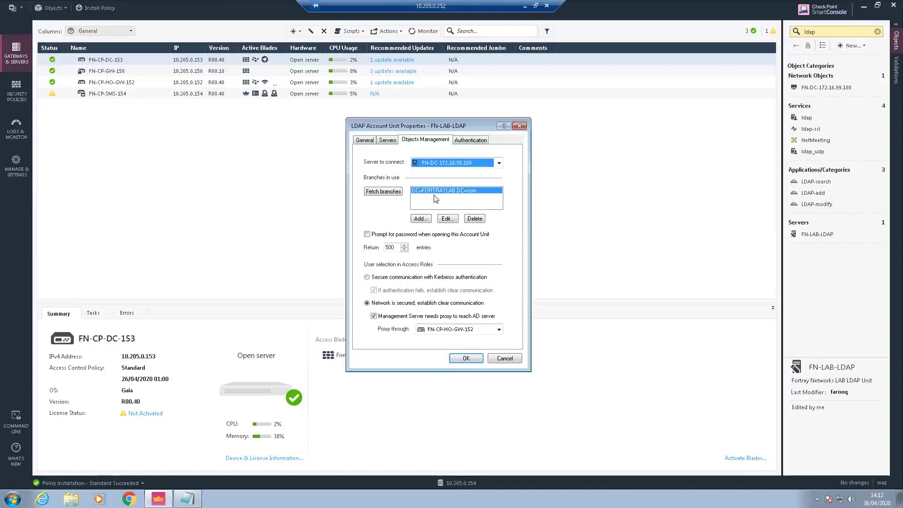
pyautogui.click(449, 220)
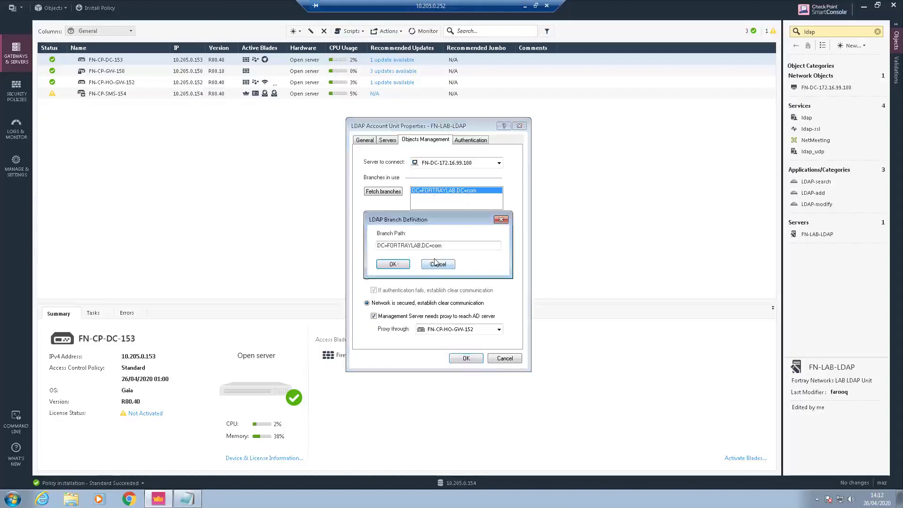
pyautogui.click(440, 265)
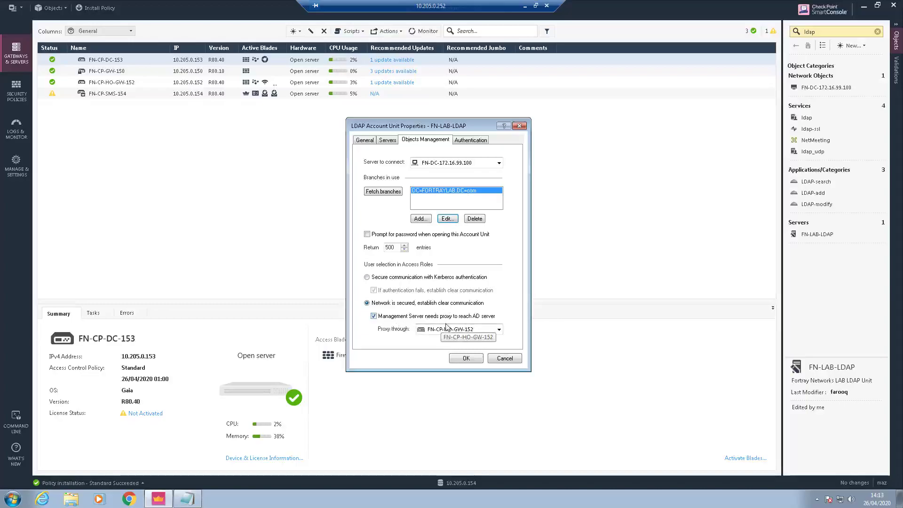
pyautogui.click(479, 330)
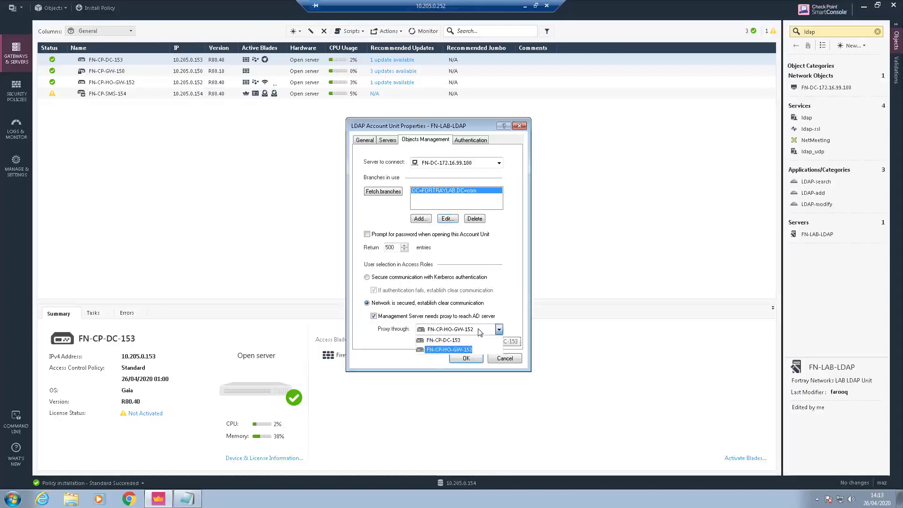
pyautogui.click(464, 350)
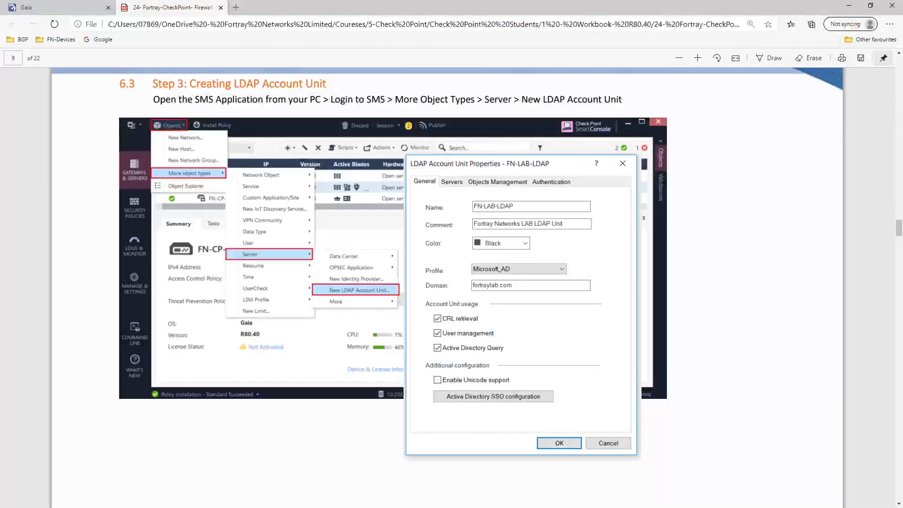
# - Switch to the lab workbook and examine the network topology diagram, including the gateways and the DMZ DC server
pyautogui.scroll(20, 632, 116)
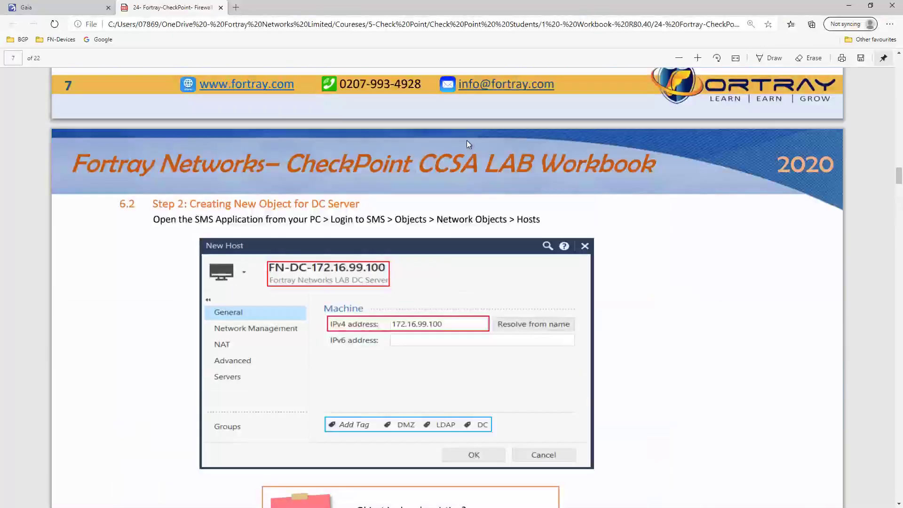
pyautogui.scroll(12, 487, 165)
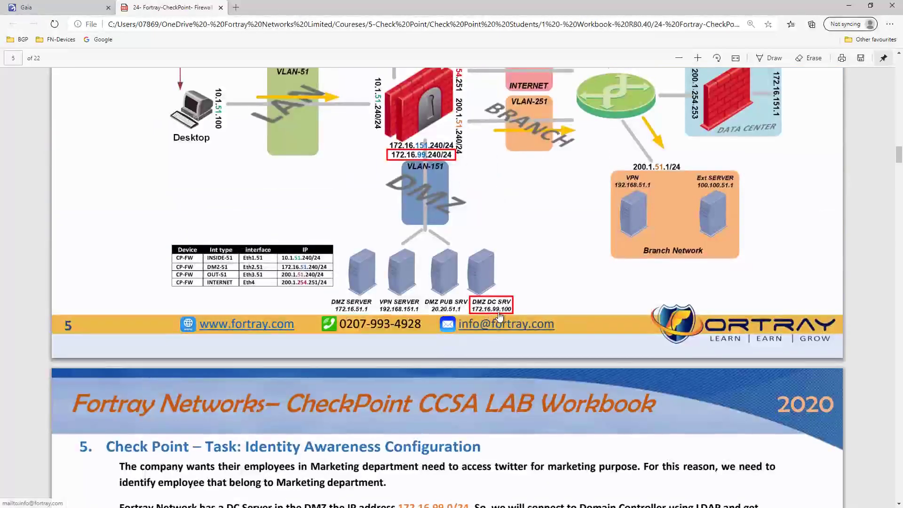
pyautogui.scroll(6, 447, 202)
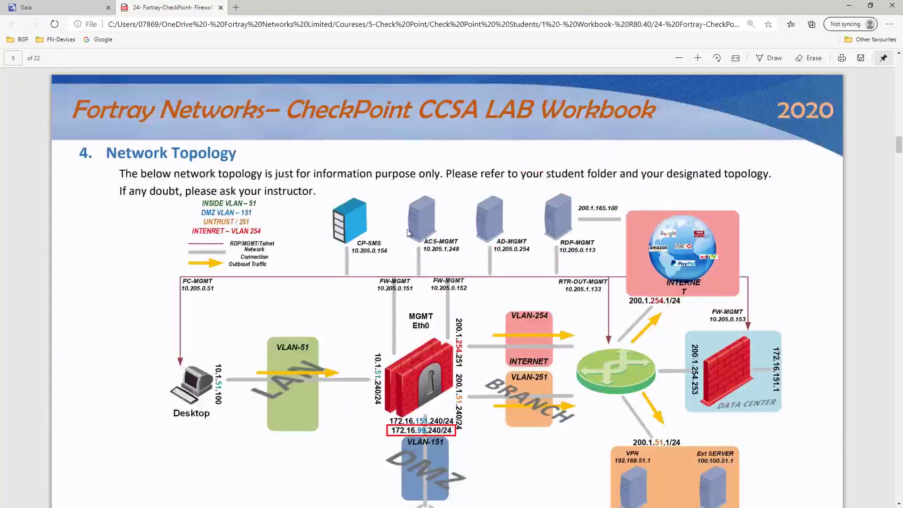
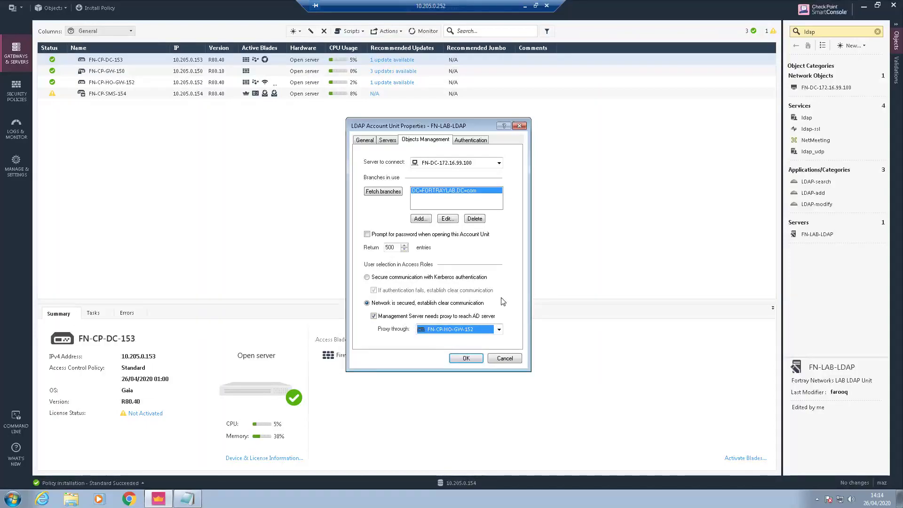
# - Review the account unit's proxy gateway, authentication, general and objects management settings, and close its properties without saving
pyautogui.click(499, 329)
pyautogui.click(466, 350)
pyautogui.click(468, 141)
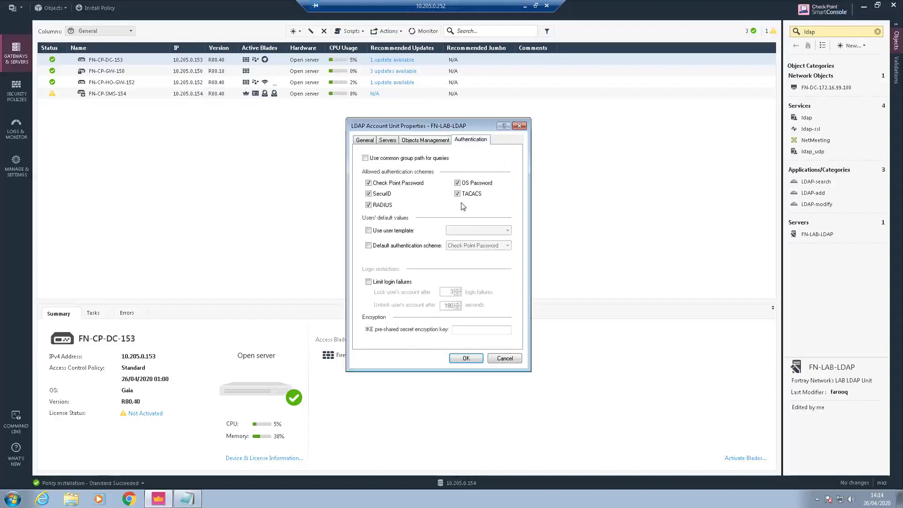
pyautogui.click(422, 142)
pyautogui.click(371, 142)
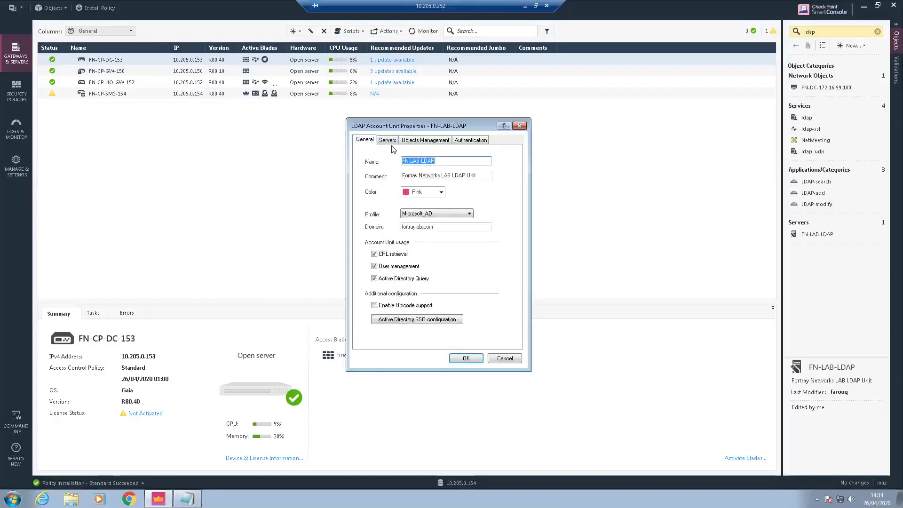
pyautogui.click(388, 141)
pyautogui.click(375, 141)
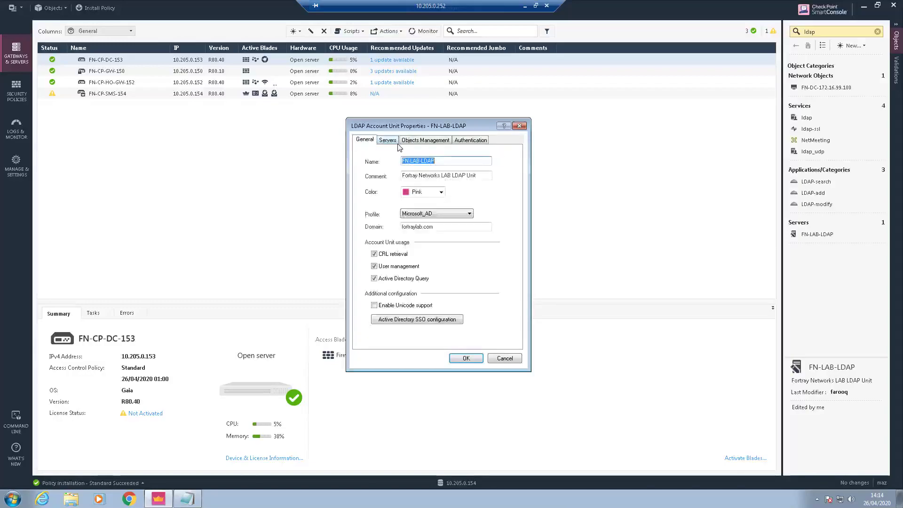
pyautogui.click(397, 143)
pyautogui.click(410, 143)
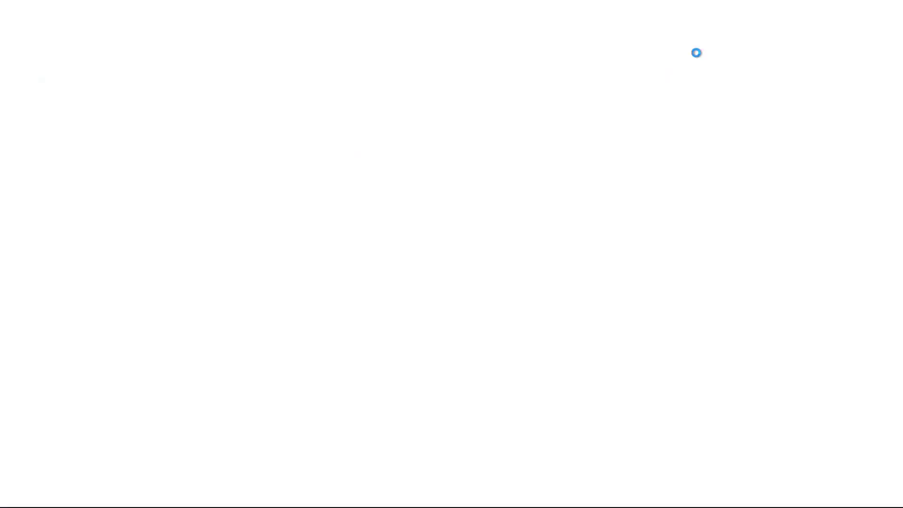
pyautogui.click(893, 5)
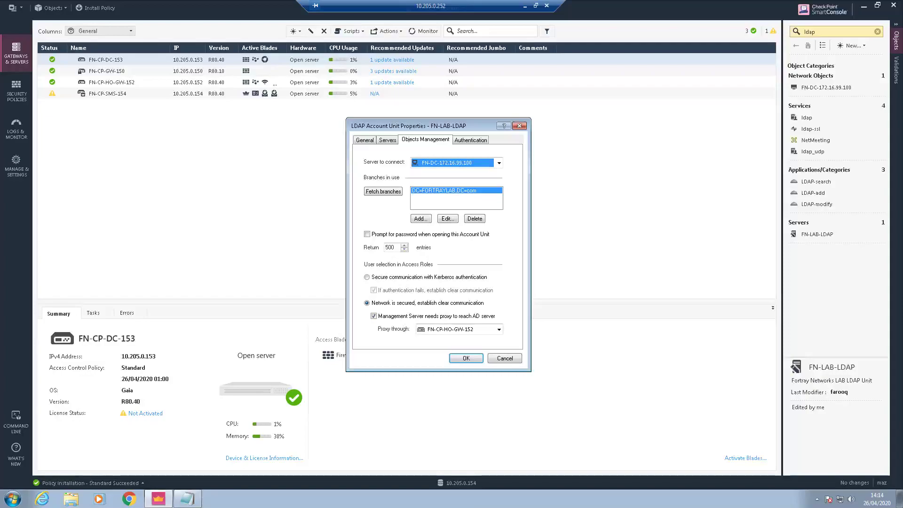
pyautogui.click(504, 358)
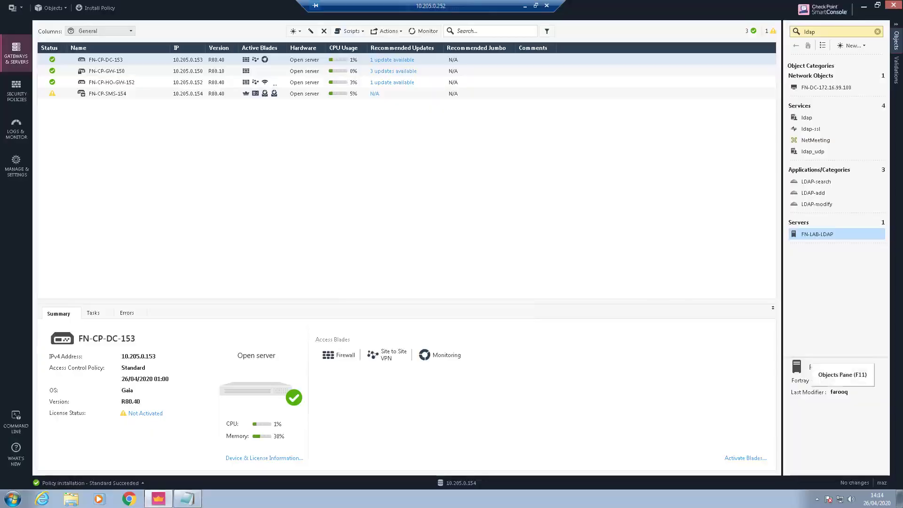
# - Read the workbook's instructions for creating the LDAP account unit, covering its general, server and objects management settings
pyautogui.hotkey('alt', 'Tab')
pyautogui.scroll(-6, 407, 292)
pyautogui.scroll(-15, 500, 296)
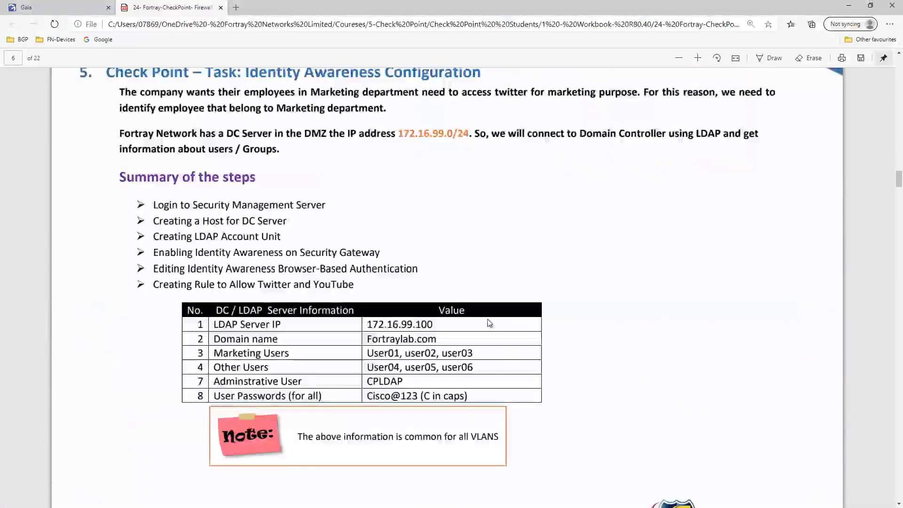
pyautogui.scroll(-10, 486, 322)
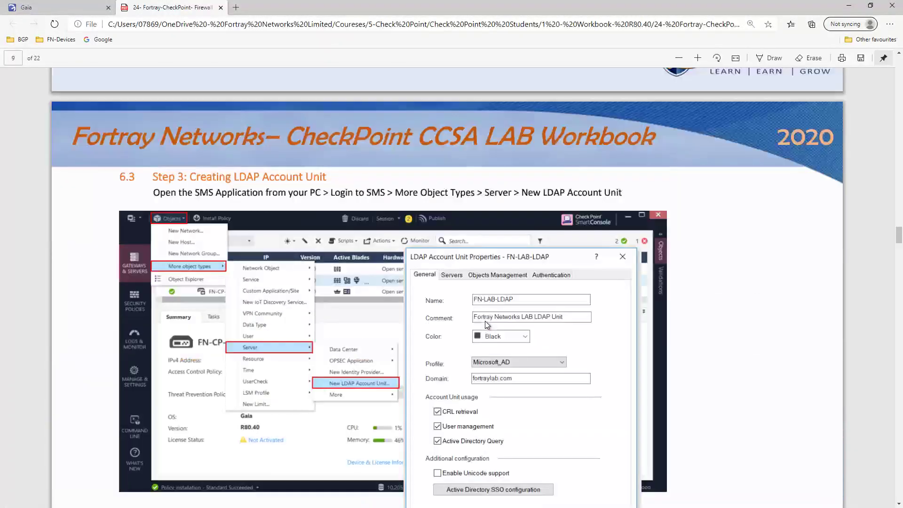
pyautogui.scroll(1, 480, 309)
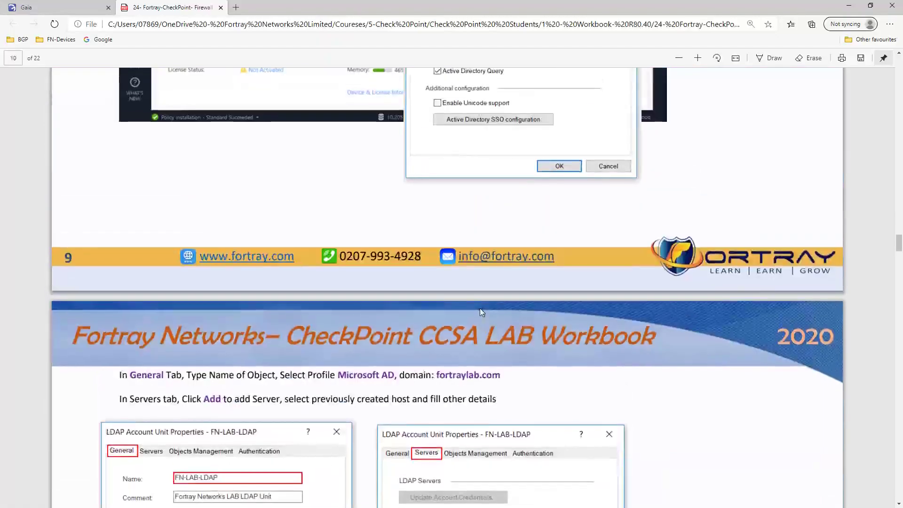
pyautogui.scroll(-4, 480, 308)
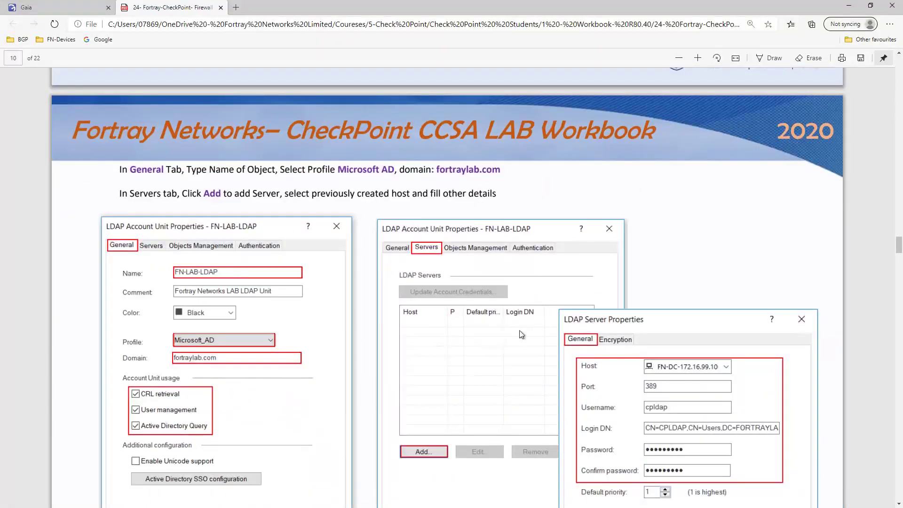
pyautogui.scroll(-4, 489, 314)
pyautogui.scroll(-5, 493, 255)
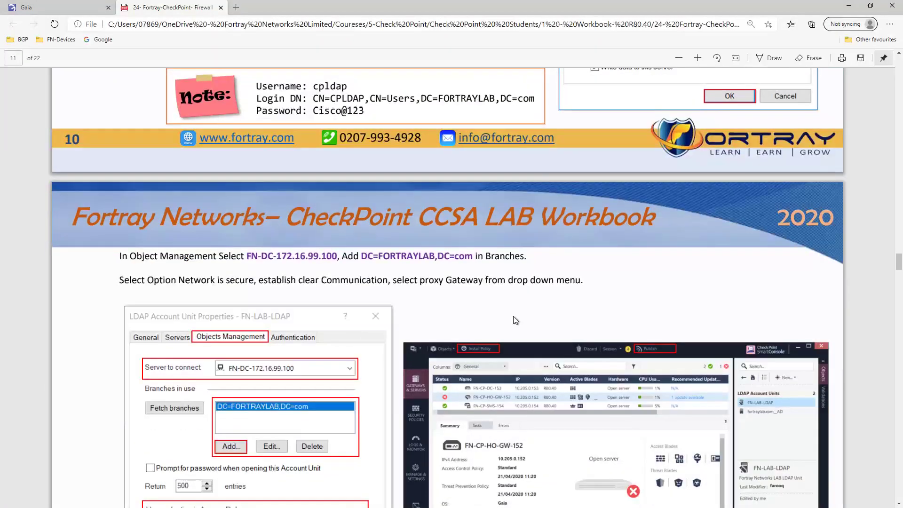
pyautogui.scroll(-5, 515, 320)
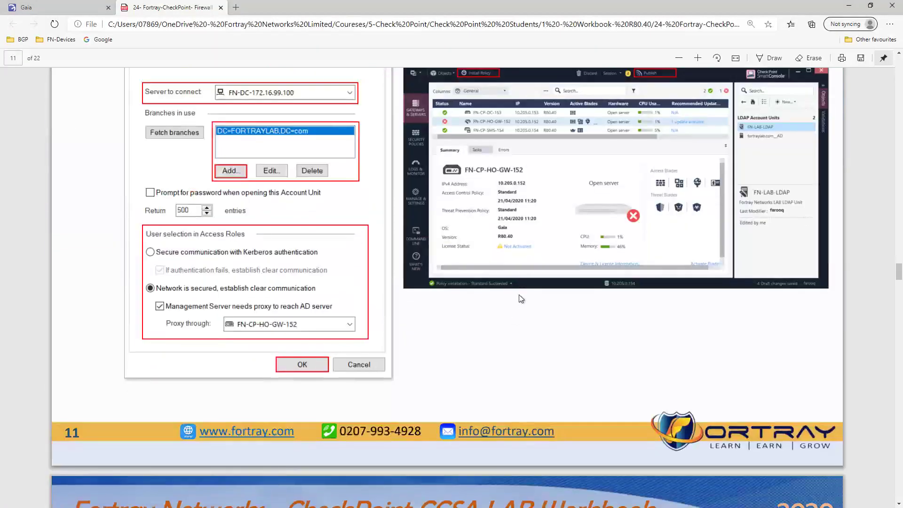
pyautogui.scroll(1, 388, 241)
pyautogui.scroll(1, 386, 242)
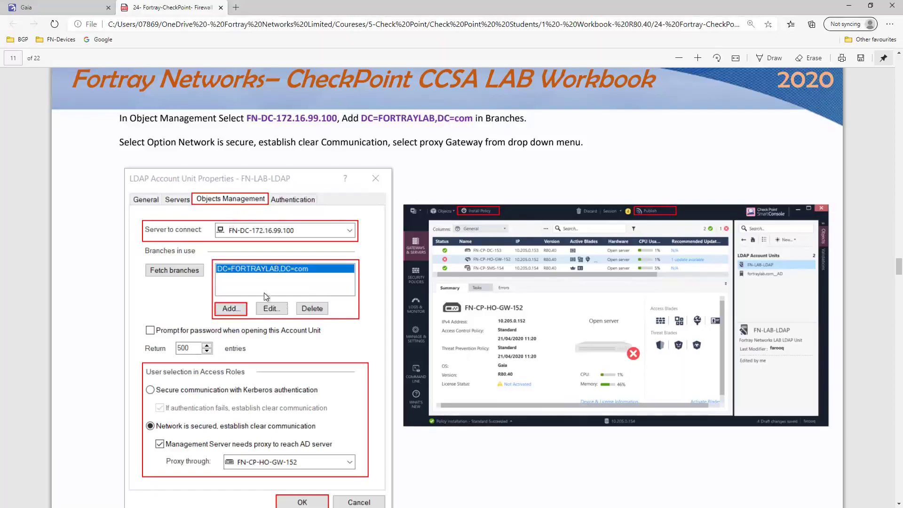
pyautogui.scroll(-3, 254, 403)
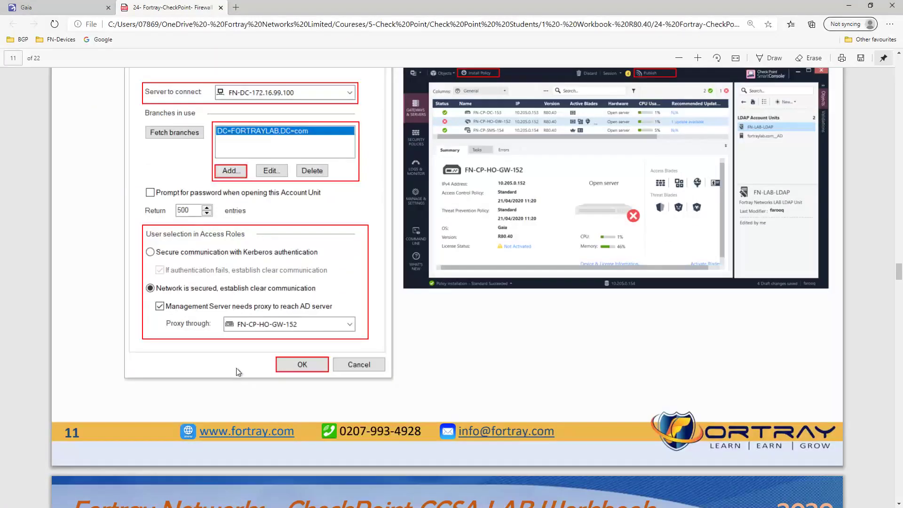
pyautogui.scroll(-9, 617, 228)
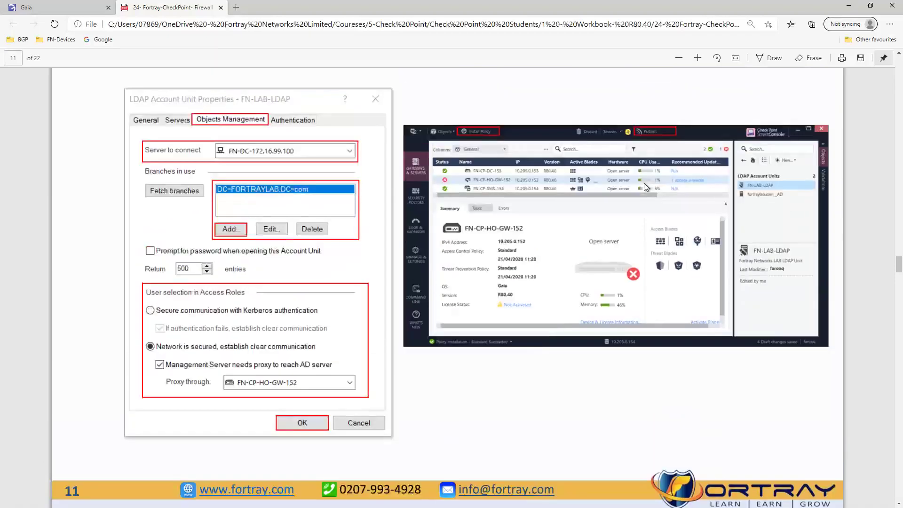
# - Read workbook step 4 on enabling Identity Awareness on the security gateway, and return to SmartConsole
pyautogui.scroll(-7, 699, 285)
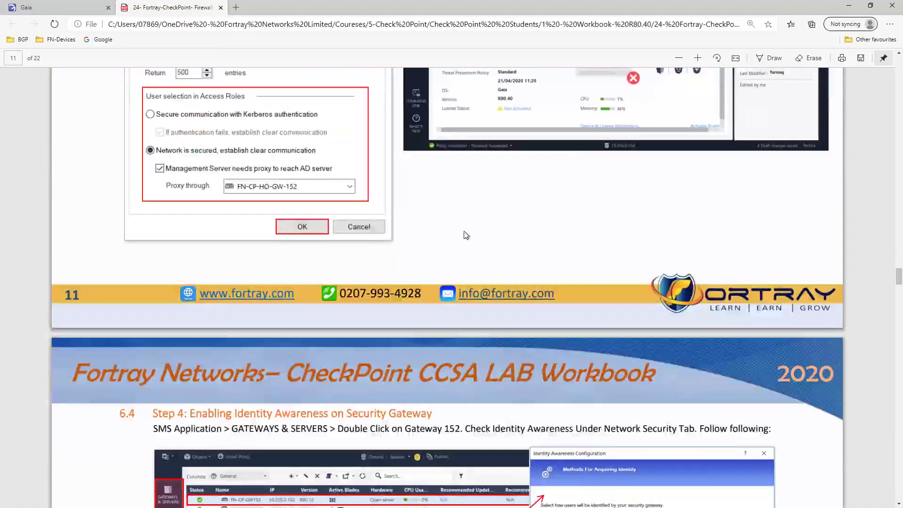
pyautogui.scroll(-5, 580, 377)
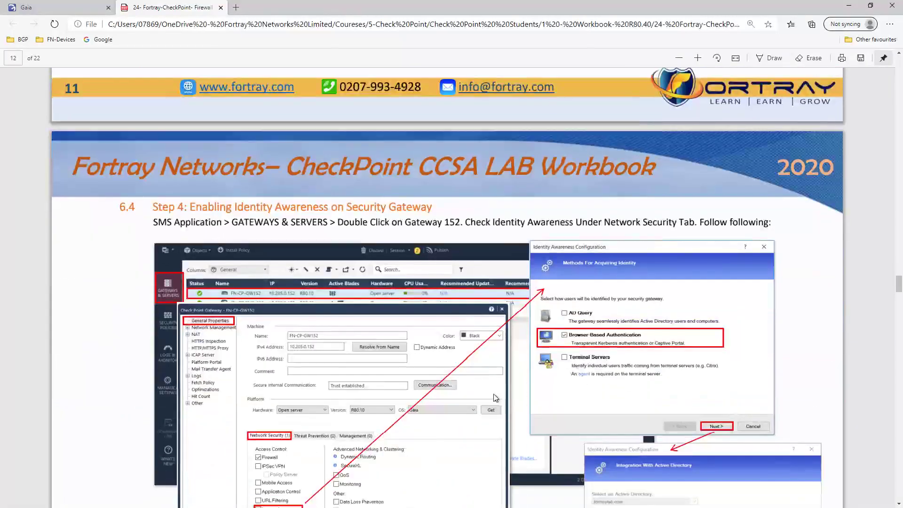
pyautogui.scroll(-3, 493, 394)
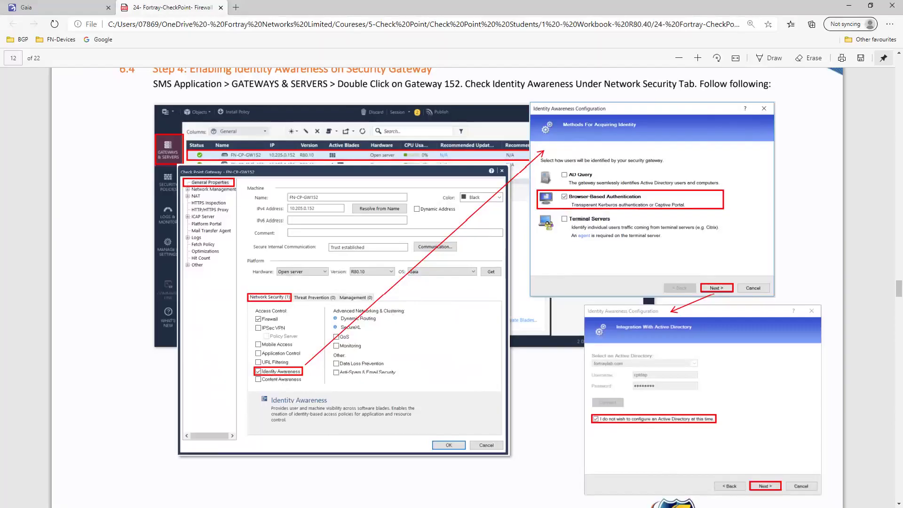
pyautogui.hotkey('alt', 'Tab')
pyautogui.click(123, 82)
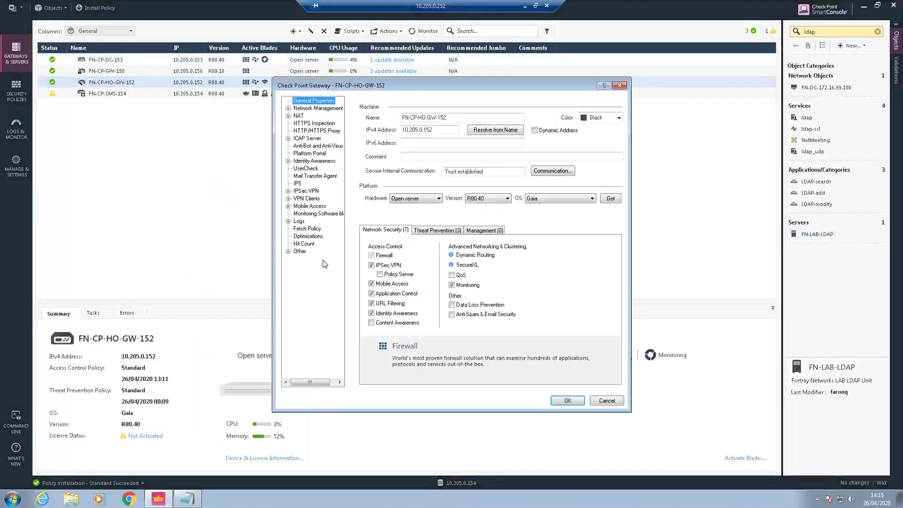
pyautogui.click(395, 313)
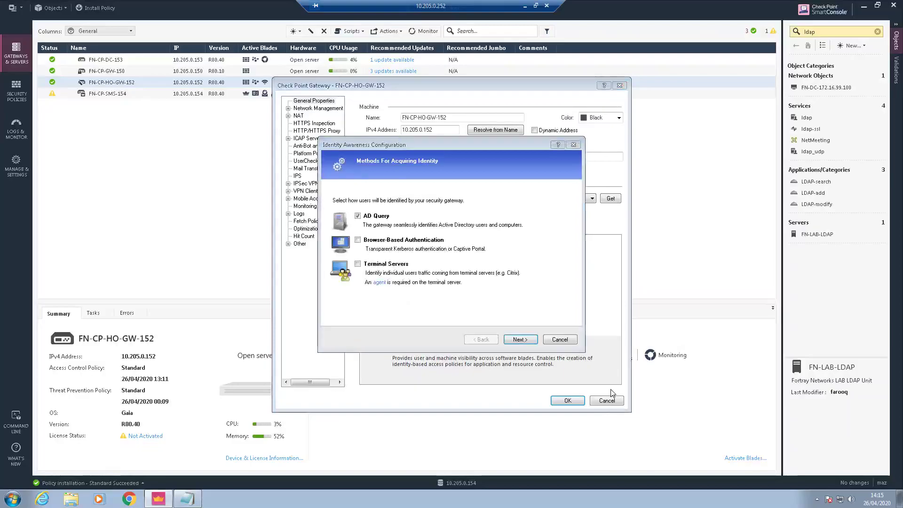
pyautogui.click(560, 339)
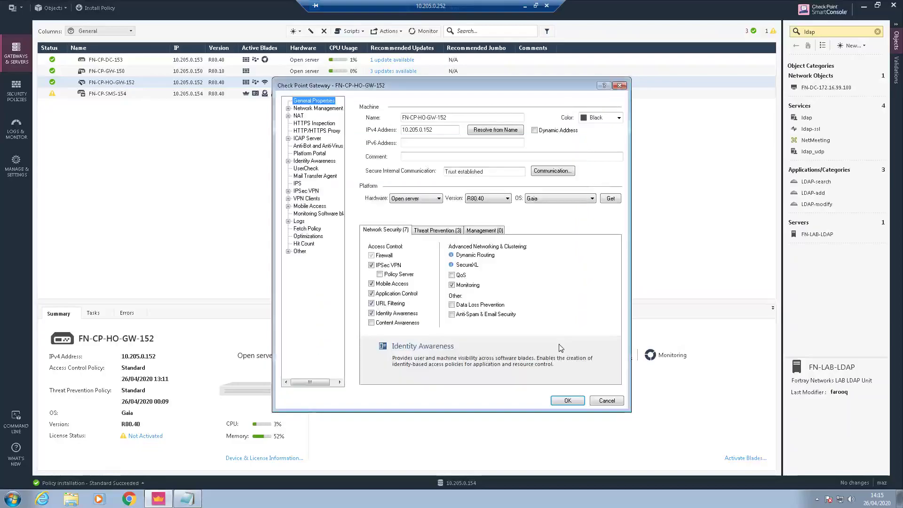
pyautogui.click(604, 400)
# - Enable Identity Awareness on gateway FN-CP-DC-153 with Browser-Based Authentication instead of AD Query, and proceed to the Active Directory integration
pyautogui.click(124, 60)
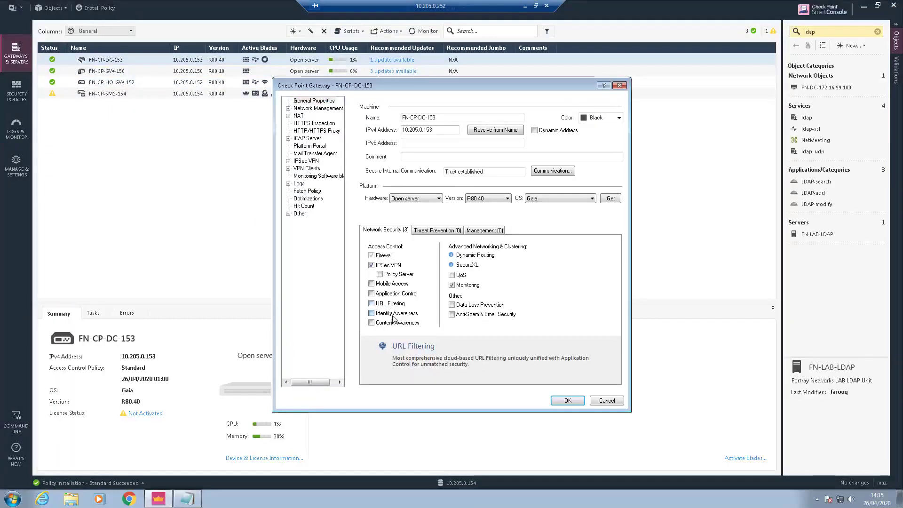
pyautogui.click(392, 314)
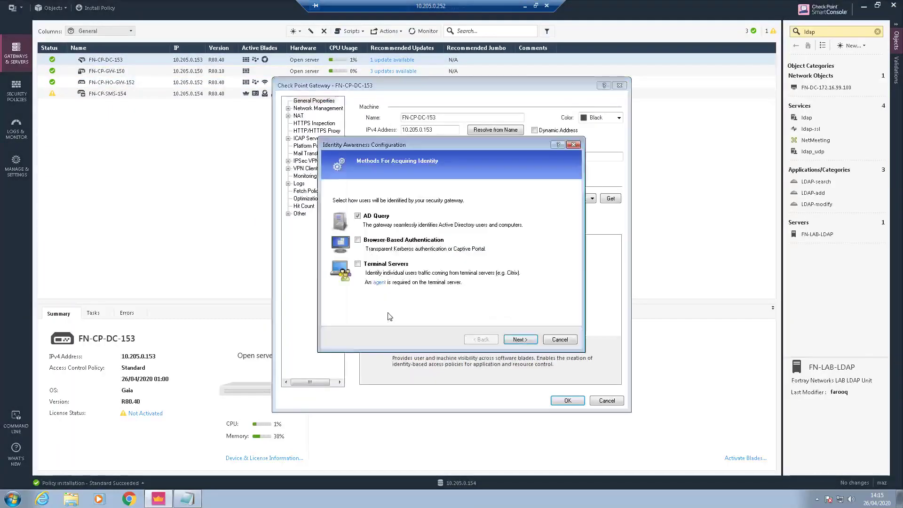
pyautogui.click(381, 217)
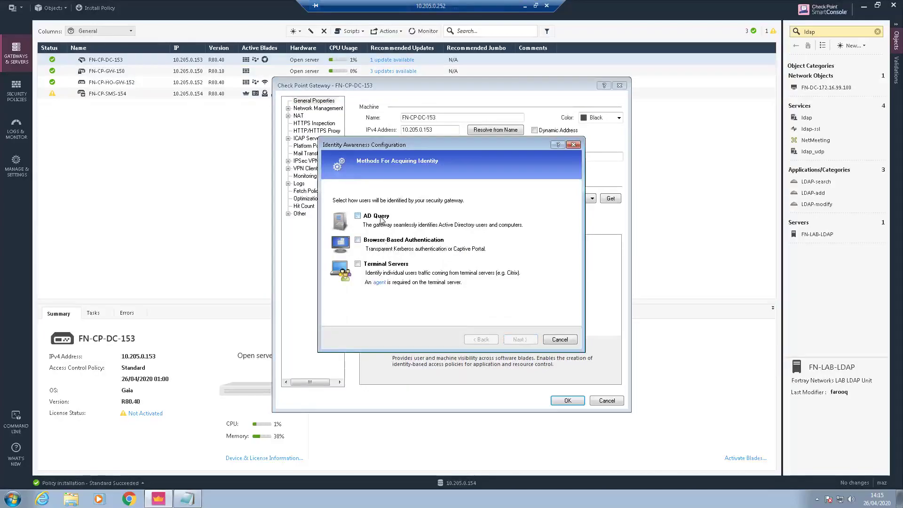
pyautogui.click(387, 240)
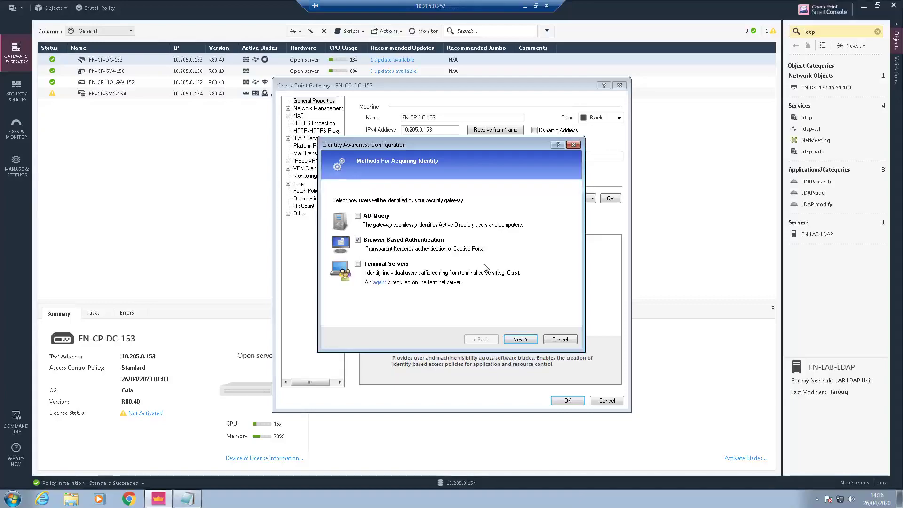
pyautogui.click(520, 339)
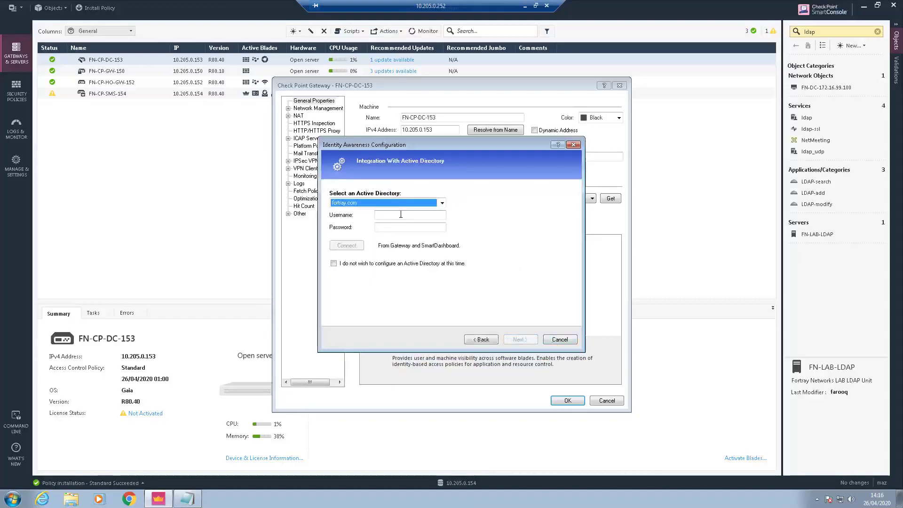
# - Try to connect gateway FN-CP-DC-153 to the fortraylab.com Active Directory with the LDAP account's username and password, and cancel the gateway changes
pyautogui.click(399, 202)
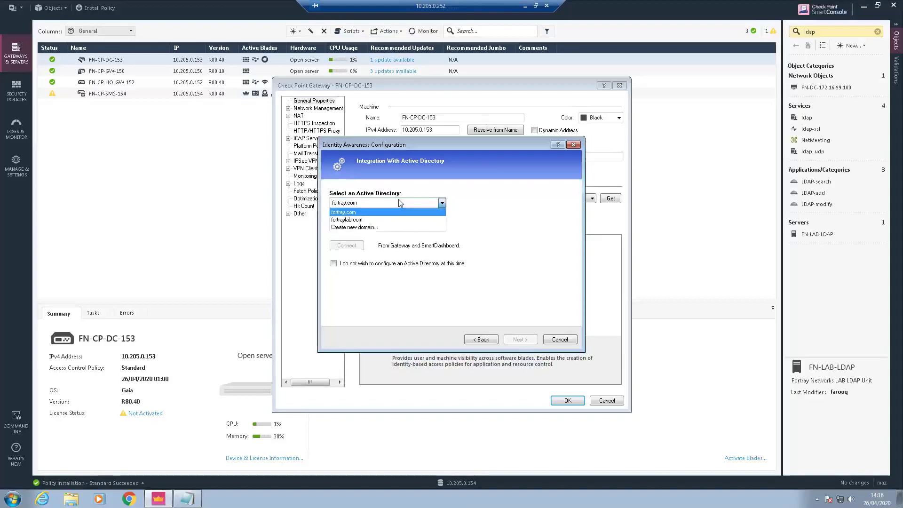
pyautogui.click(405, 215)
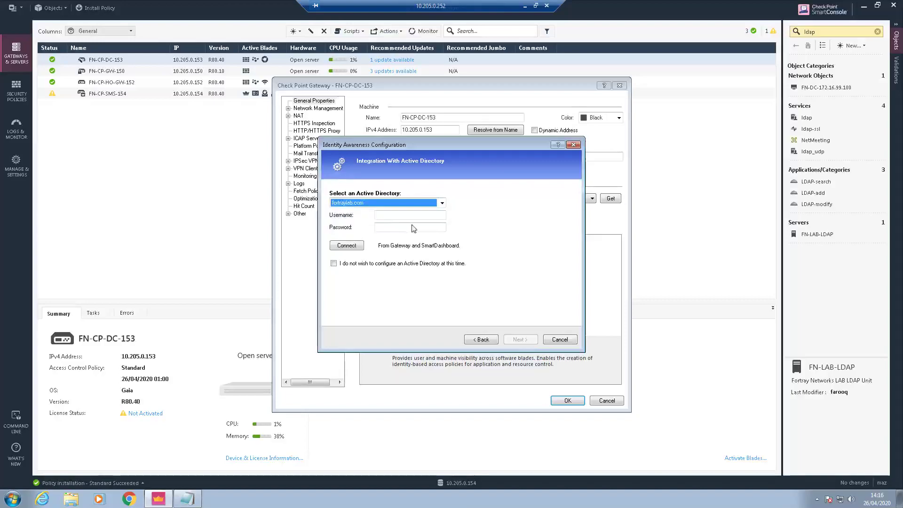
pyautogui.click(347, 245)
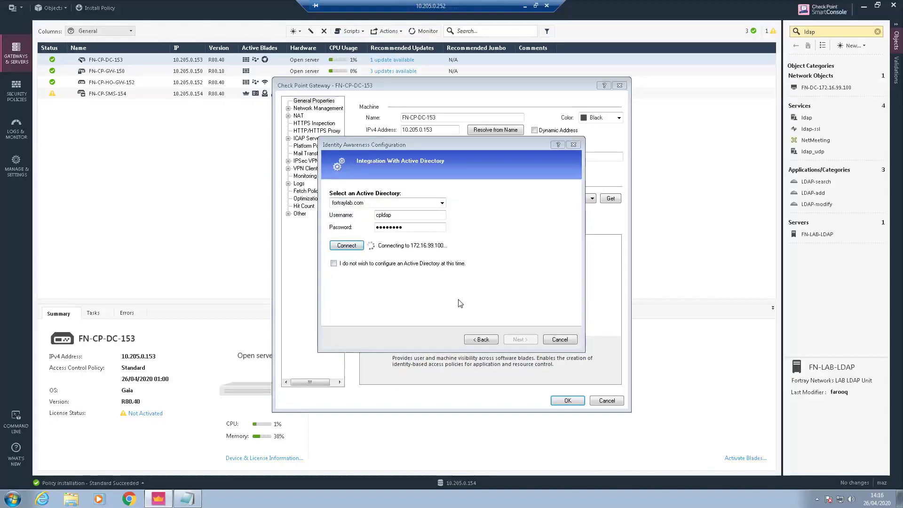
pyautogui.moveTo(457, 5); pyautogui.dragTo(695, 7)
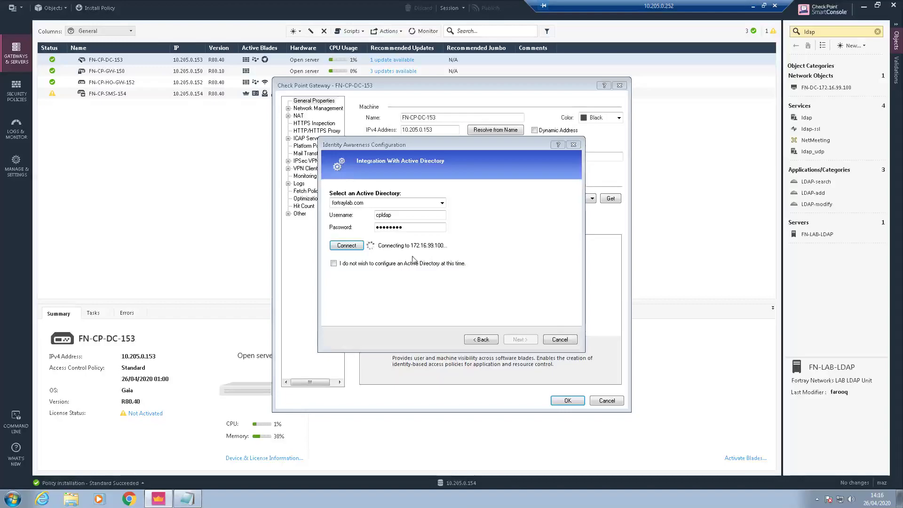
pyautogui.click(559, 340)
pyautogui.click(605, 401)
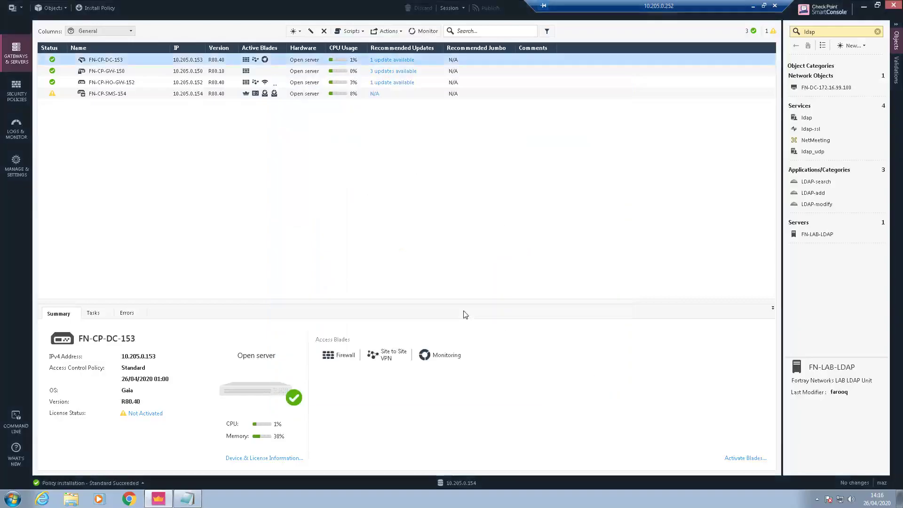
# - Re-enable Identity Awareness on gateway FN-CP-HO-GW-152 with Browser-Based Authentication instead of AD Query, and proceed to the Active Directory integration
pyautogui.click(97, 82)
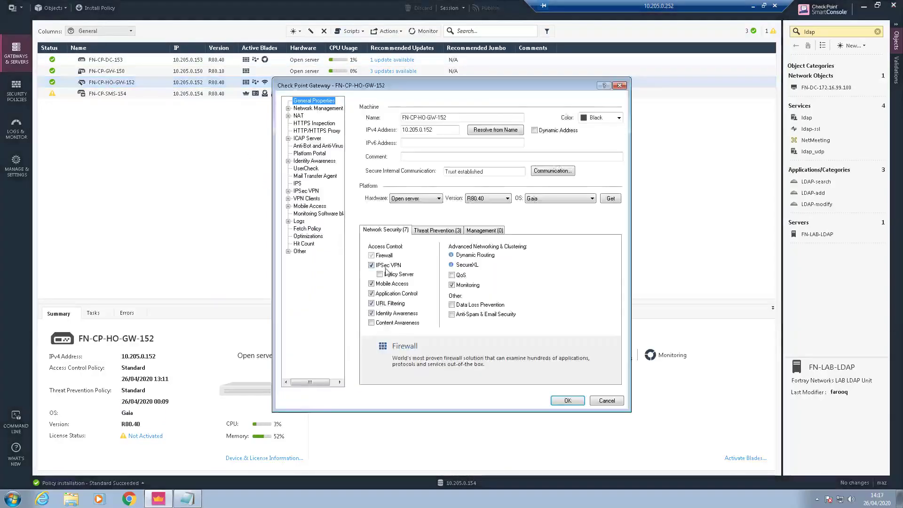
pyautogui.click(392, 314)
pyautogui.click(392, 314)
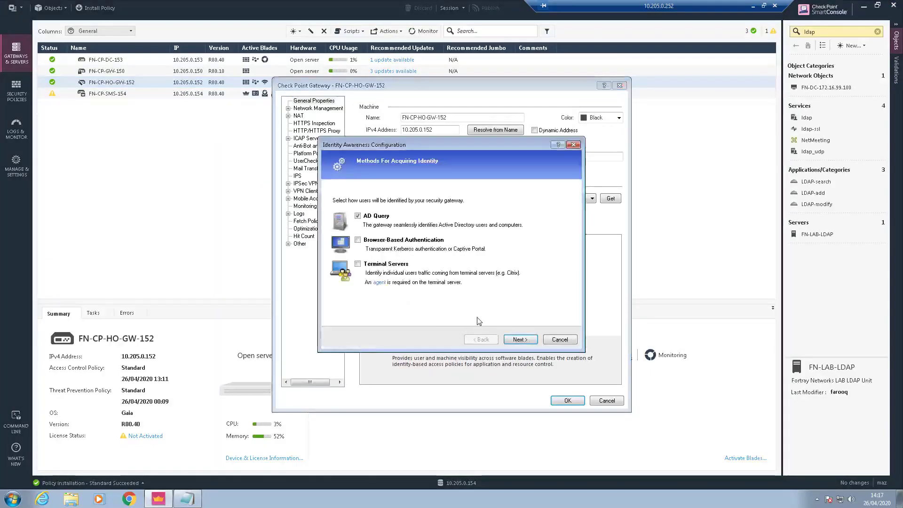
pyautogui.click(382, 216)
pyautogui.click(358, 240)
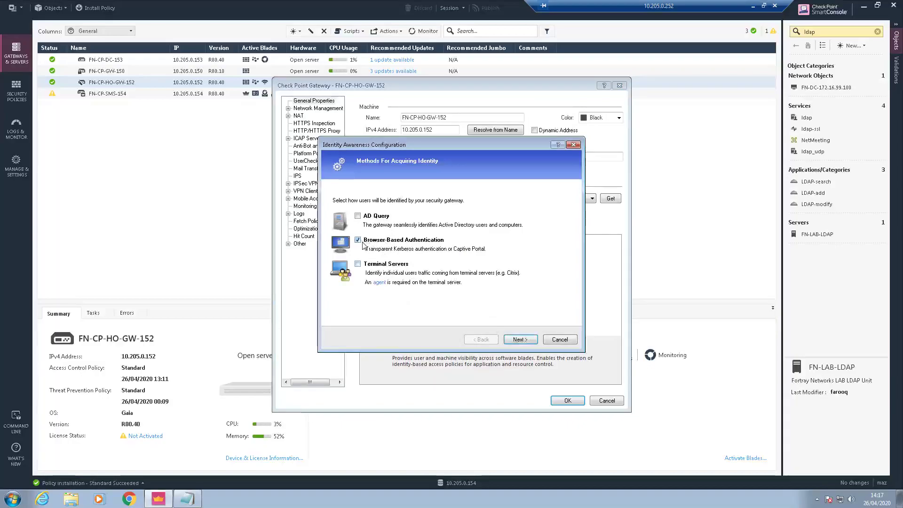
pyautogui.click(529, 343)
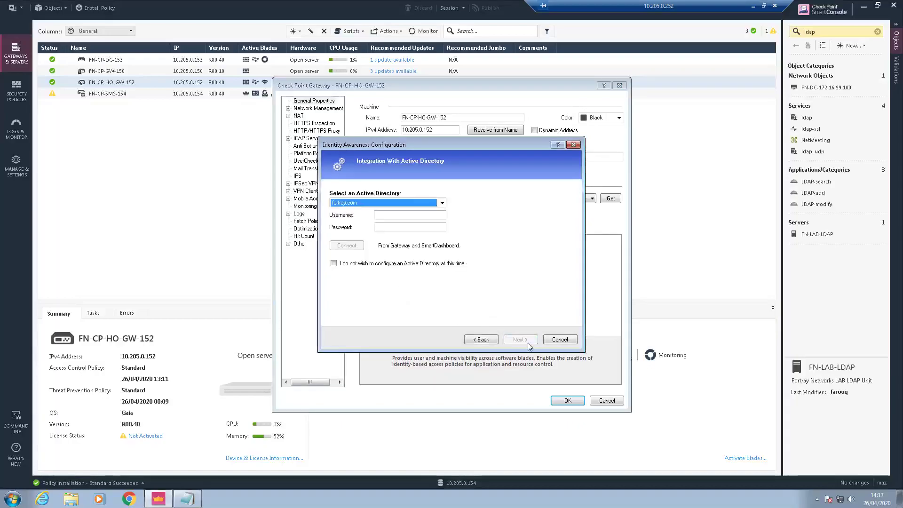
# - Select fortraylab.com as the Active Directory for the Identity Awareness configuration and try to connect to it
pyautogui.click(382, 202)
pyautogui.click(359, 220)
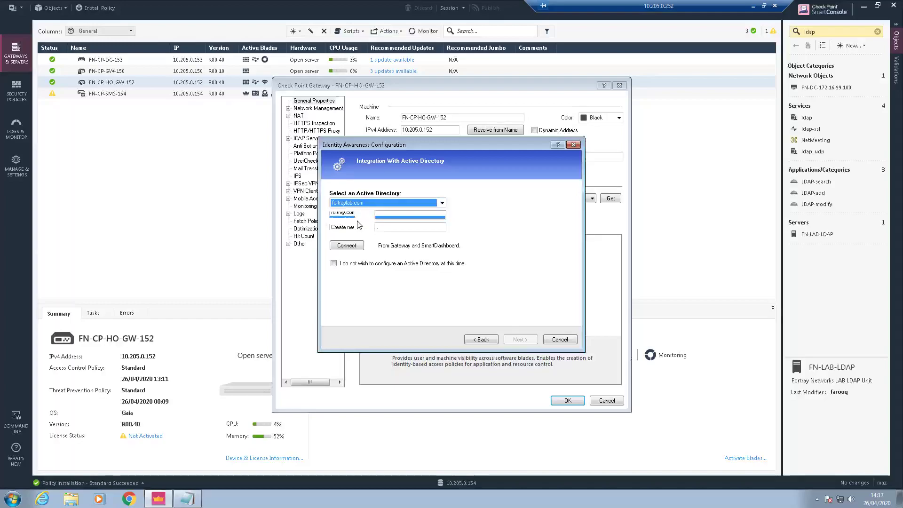
pyautogui.click(352, 247)
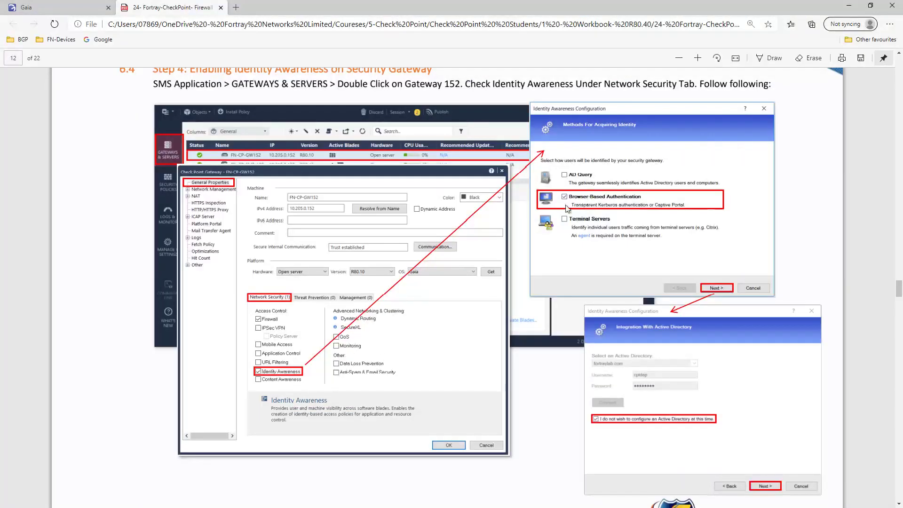
# - Read the workbook's captive portal URL and accessibility settings and step 5 on editing Browser-Based Authentication, and return to SmartConsole
pyautogui.scroll(-2, 674, 352)
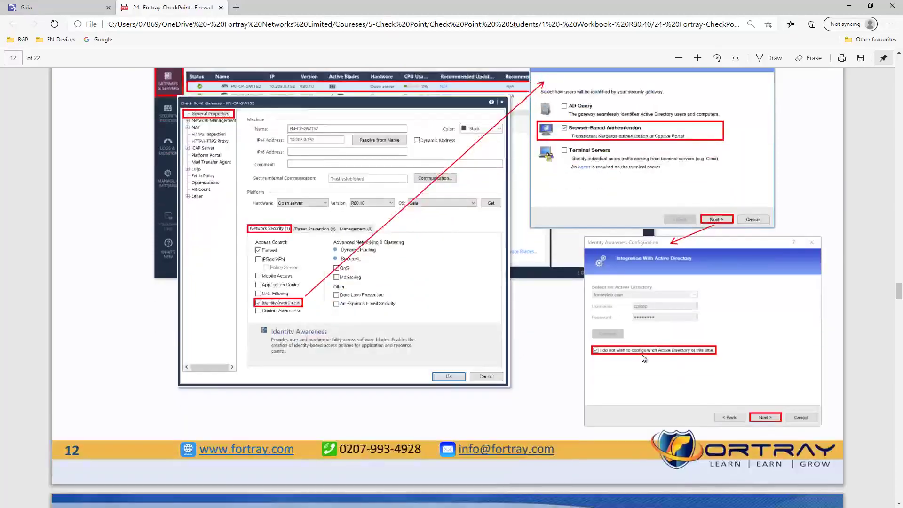
pyautogui.scroll(-5, 644, 358)
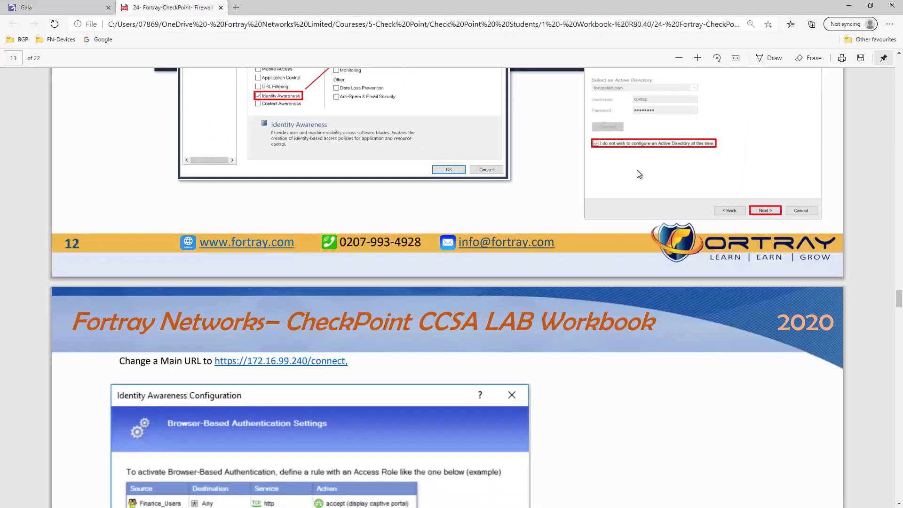
pyautogui.scroll(-7, 709, 219)
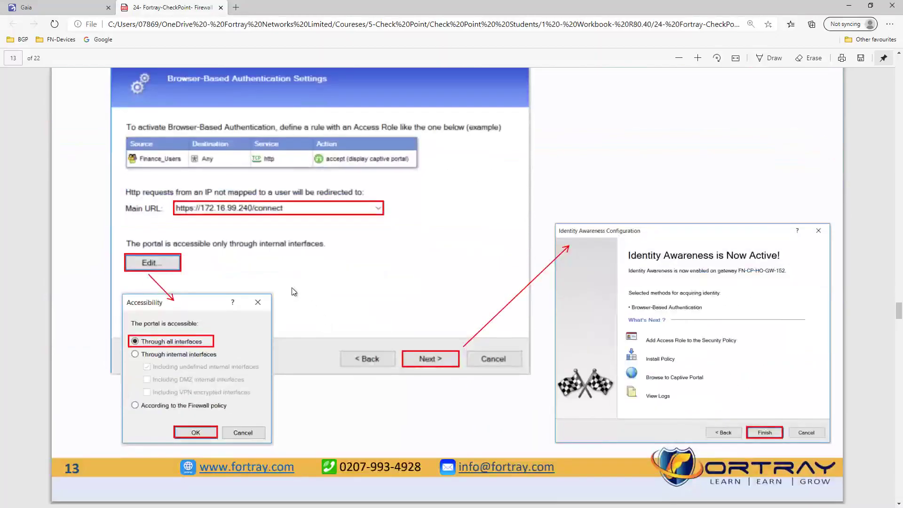
pyautogui.scroll(3, 283, 258)
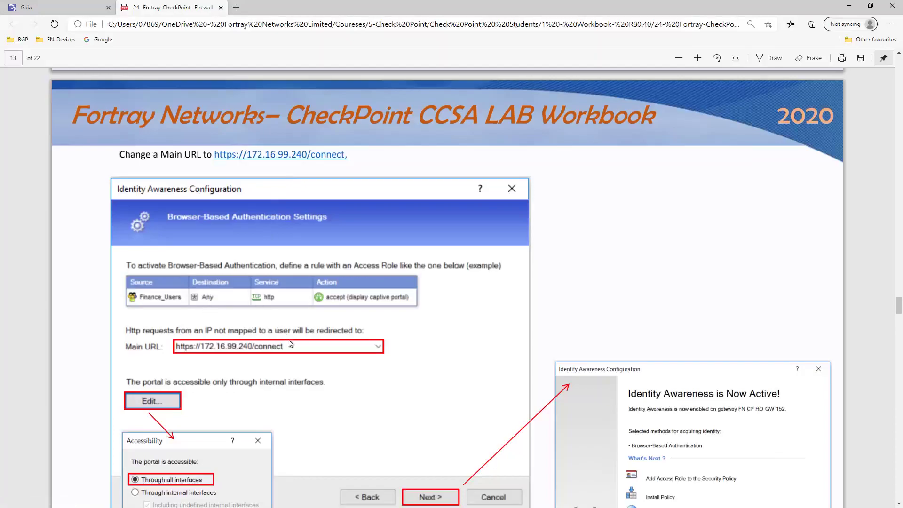
pyautogui.scroll(-2, 306, 331)
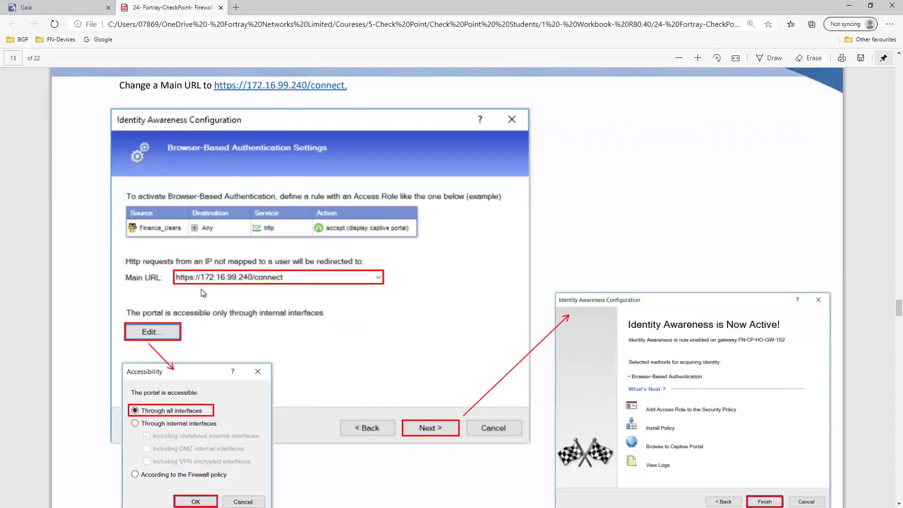
pyautogui.scroll(-2, 332, 332)
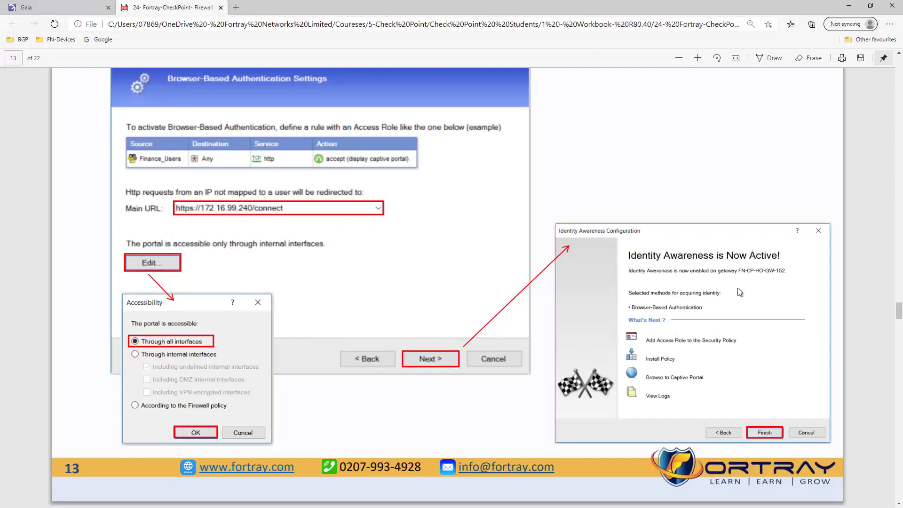
pyautogui.scroll(-15, 399, 376)
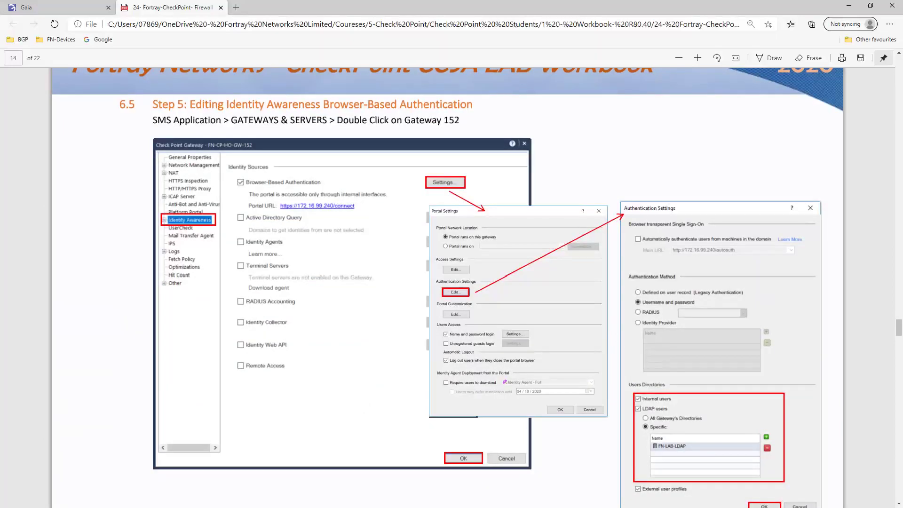
pyautogui.hotkey('alt', 'Tab')
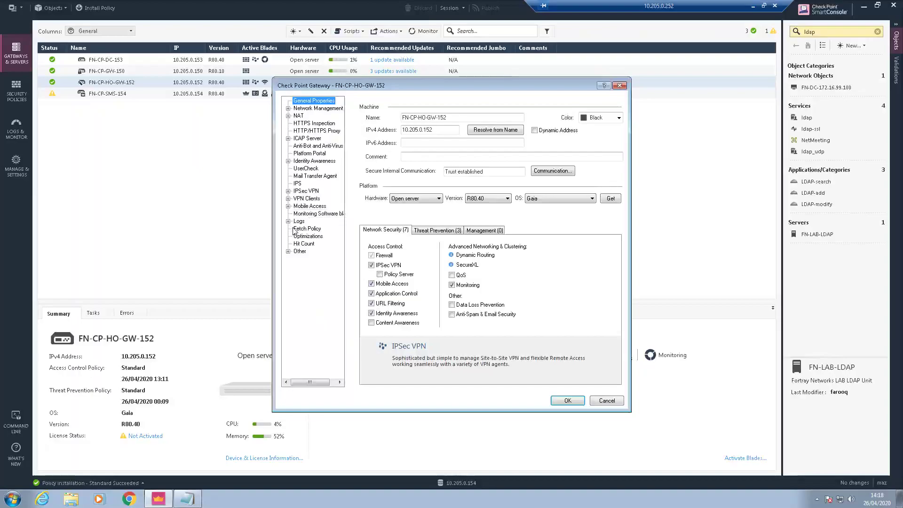
# - Review the Identity Awareness settings of gateway FN-CP-HO-GW-152, covering the portal, Active Directory Query and proxy options, without changing them
pyautogui.click(307, 161)
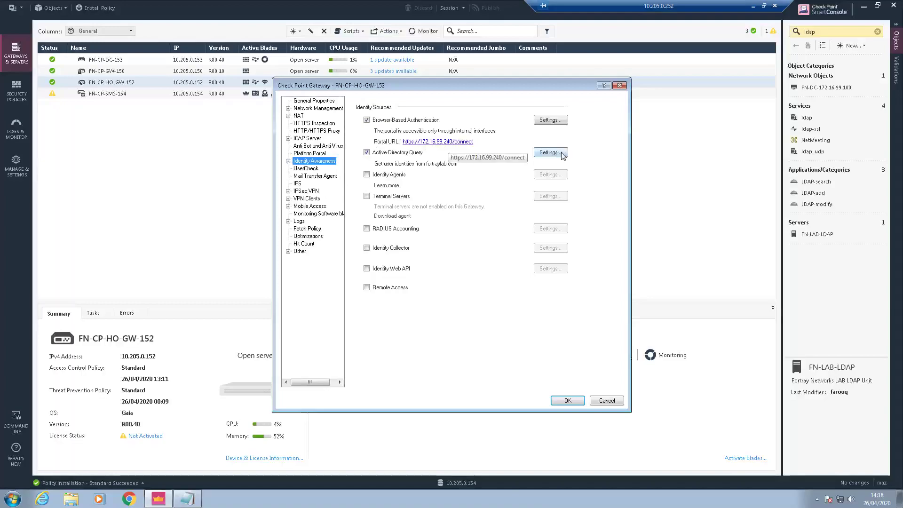
pyautogui.click(558, 121)
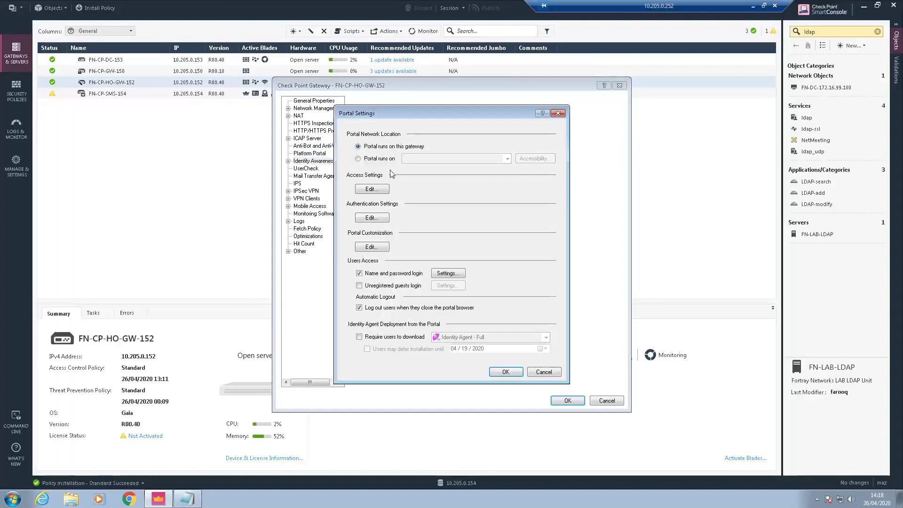
pyautogui.click(544, 372)
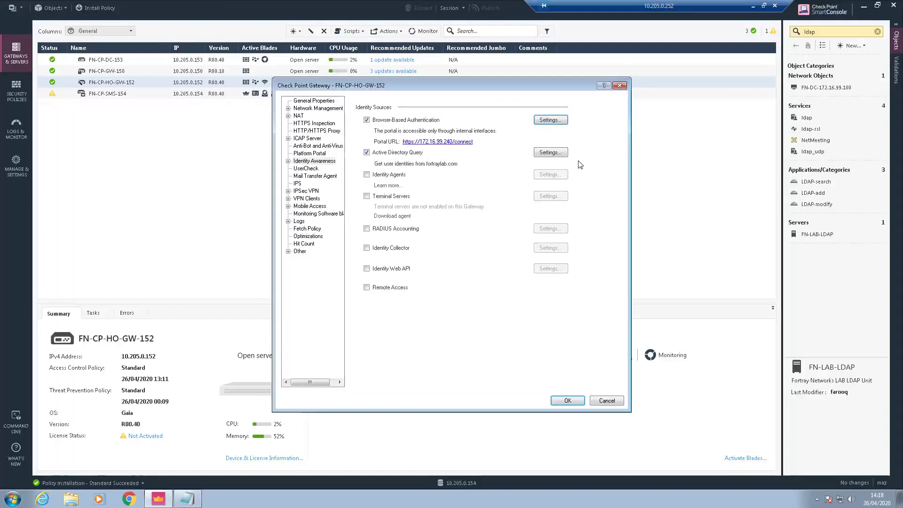
pyautogui.click(557, 155)
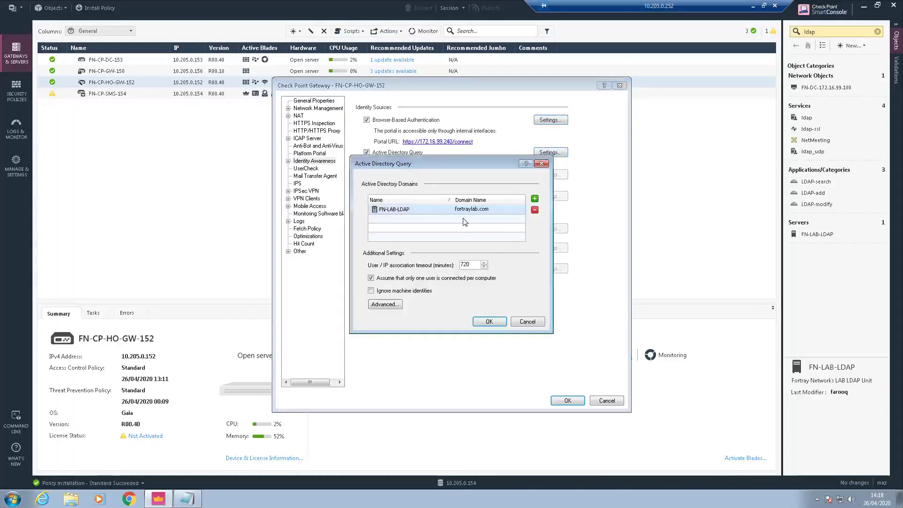
pyautogui.click(527, 323)
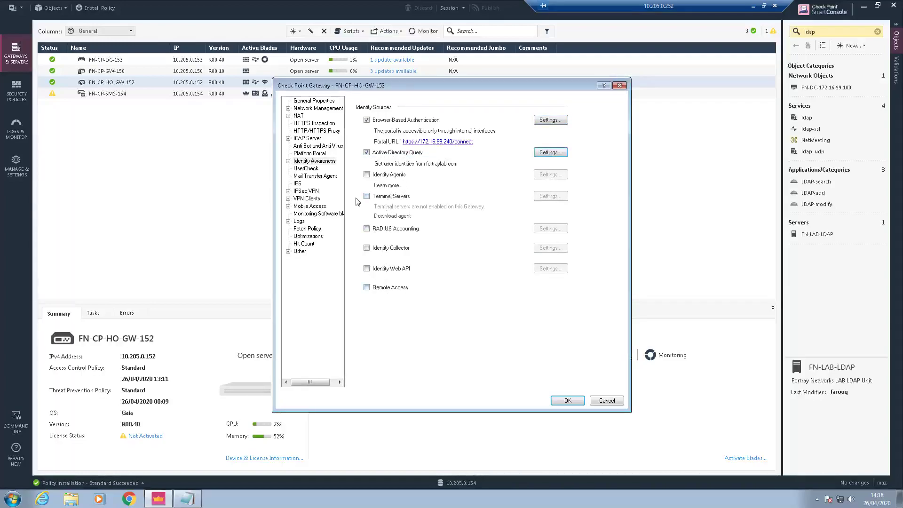
pyautogui.click(288, 162)
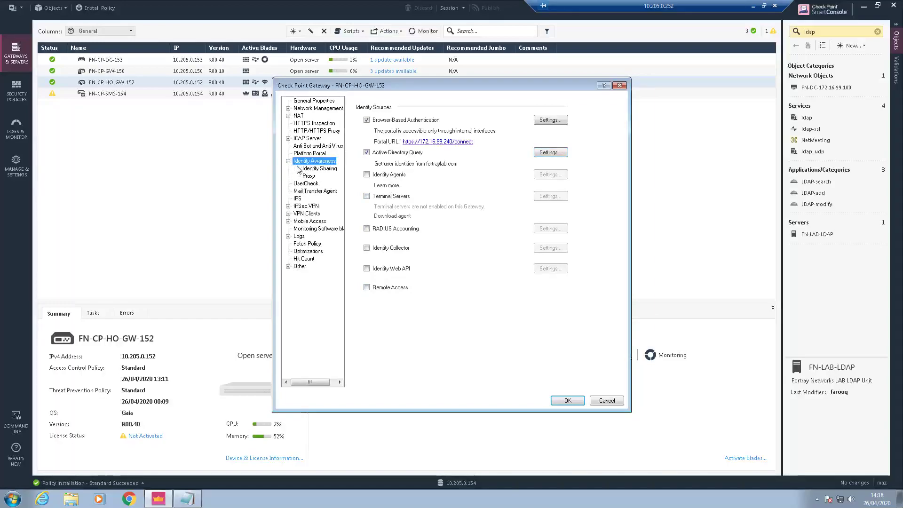
pyautogui.click(309, 176)
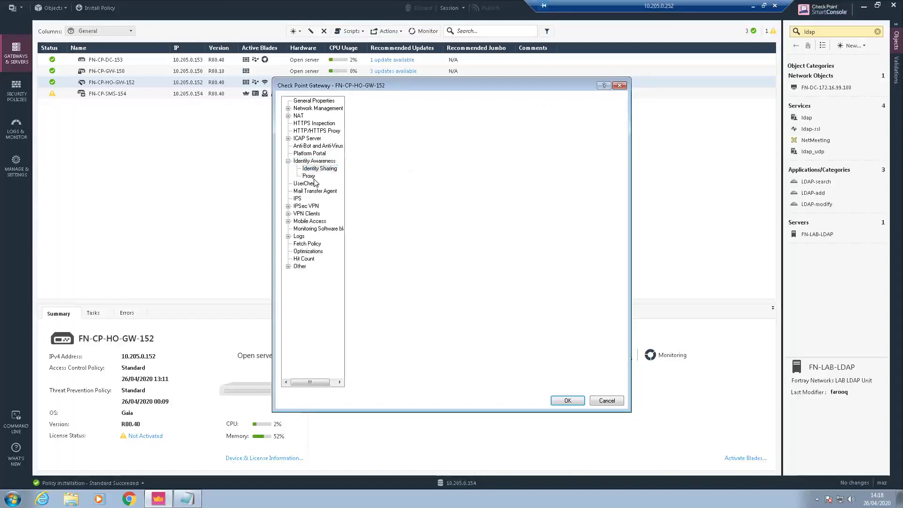
pyautogui.click(309, 177)
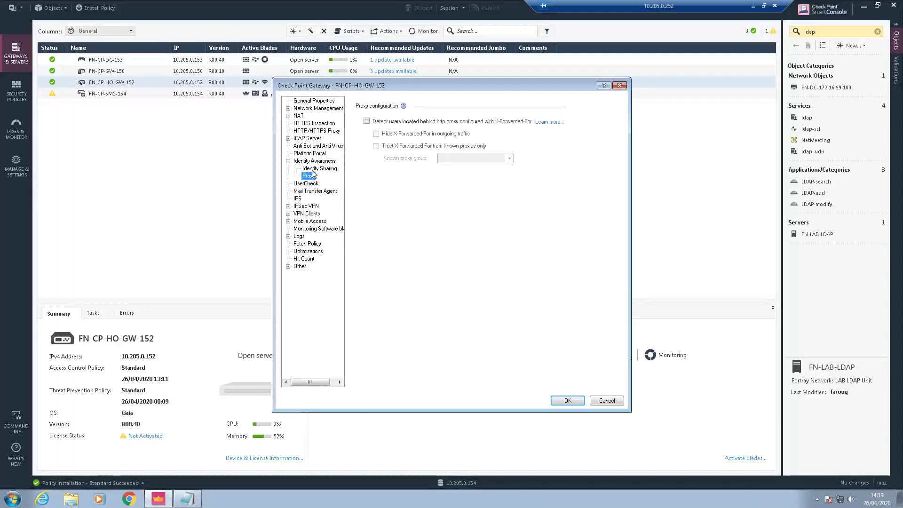
pyautogui.click(314, 161)
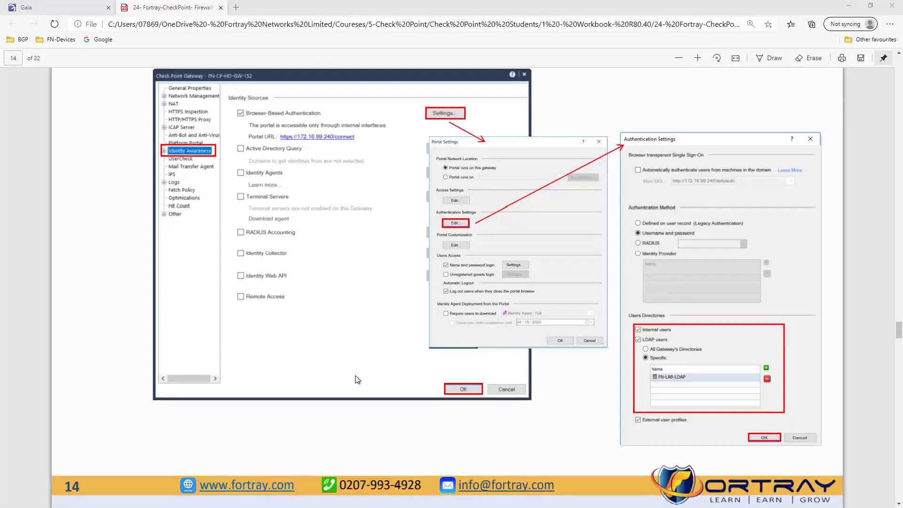
# - Read workbook step 6 on creating the Twitter and YouTube rule with a marketing users access role, up to the verification section
pyautogui.scroll(-4, 518, 387)
pyautogui.scroll(-4, 602, 395)
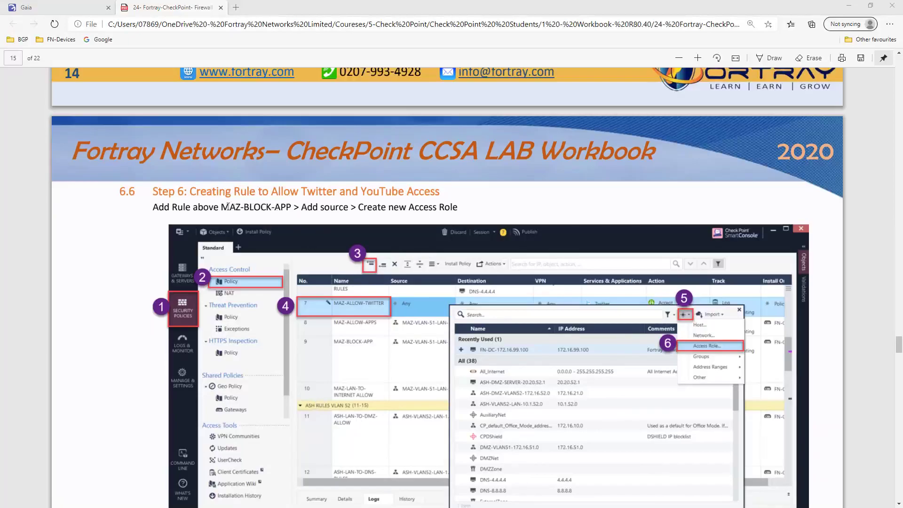
pyautogui.moveTo(219, 207); pyautogui.dragTo(373, 213)
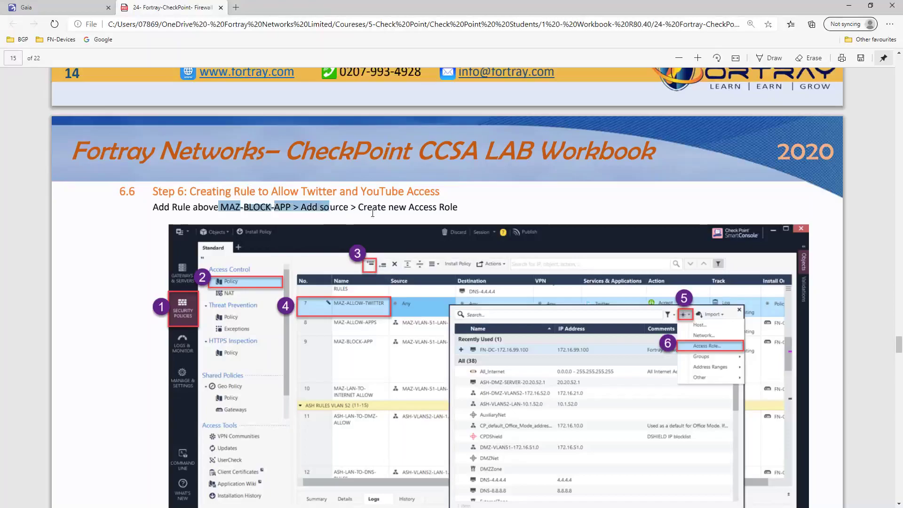
pyautogui.click(411, 251)
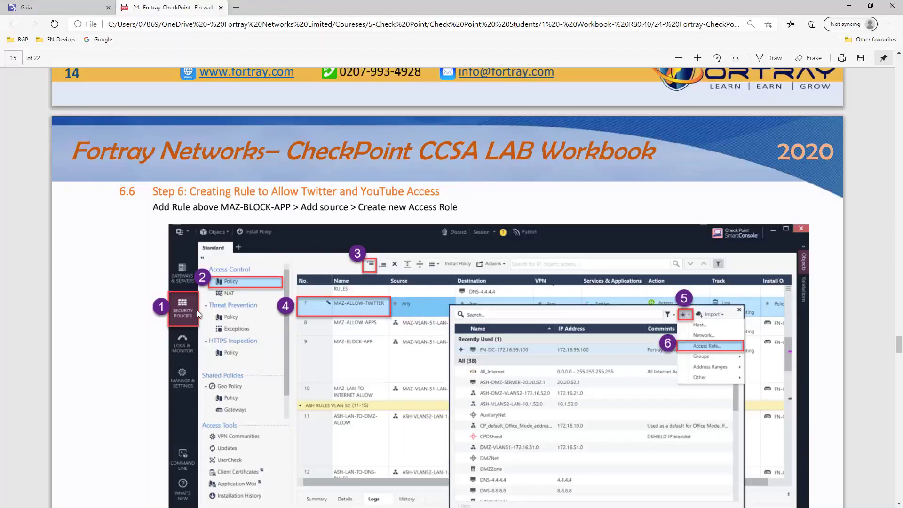
pyautogui.scroll(-3, 419, 270)
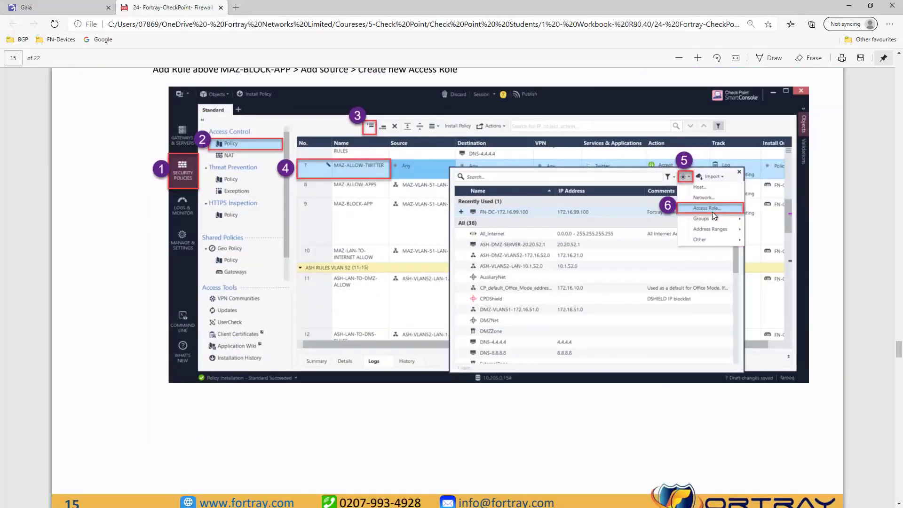
pyautogui.scroll(-10, 536, 228)
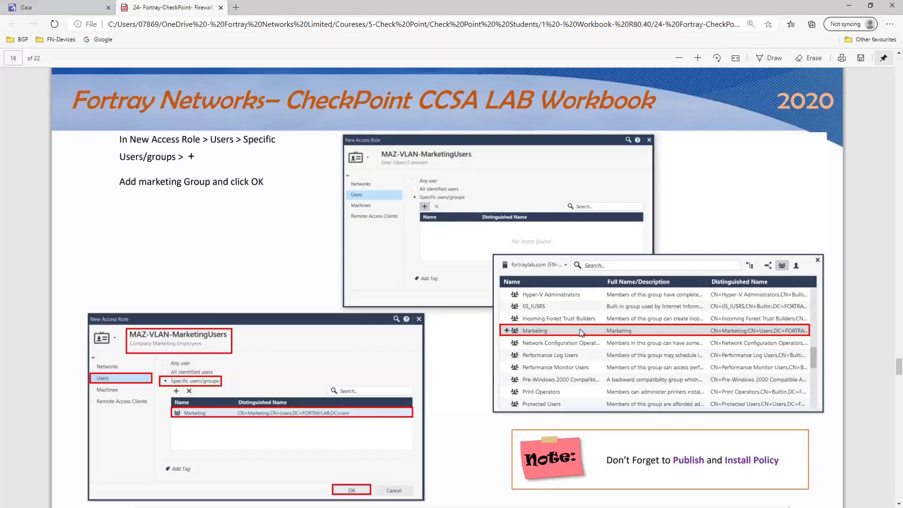
pyautogui.scroll(-3, 252, 399)
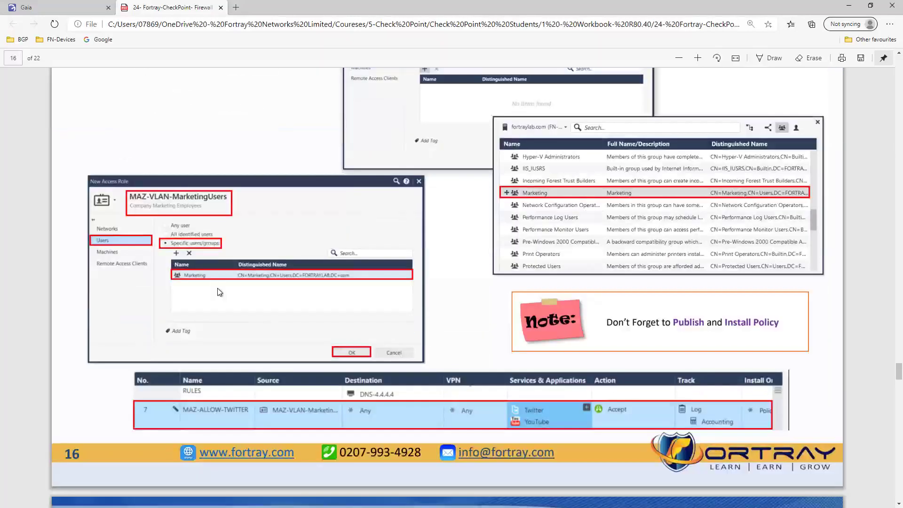
pyautogui.scroll(-9, 265, 287)
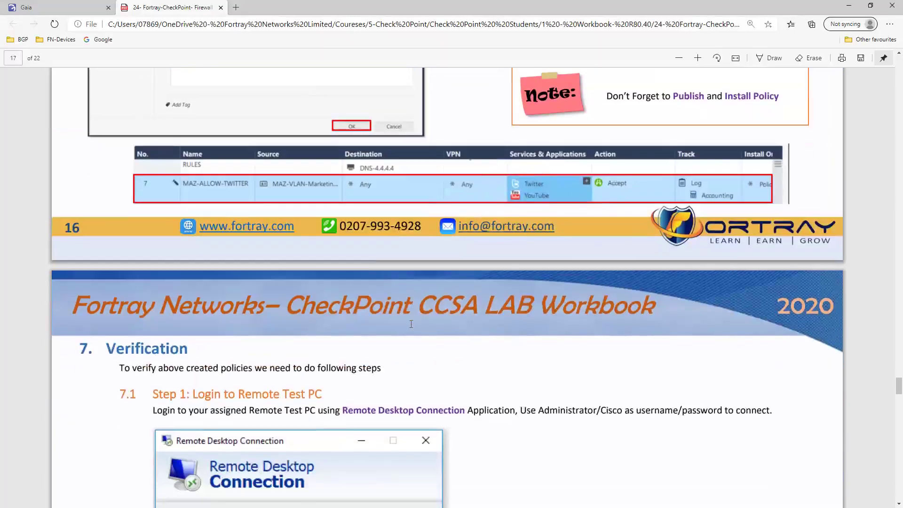
# - Read the workbook page on adding the Marketing group under specific users/groups of the MAZ-VLAN-MarketingUsers access role
pyautogui.scroll(15, 397, 322)
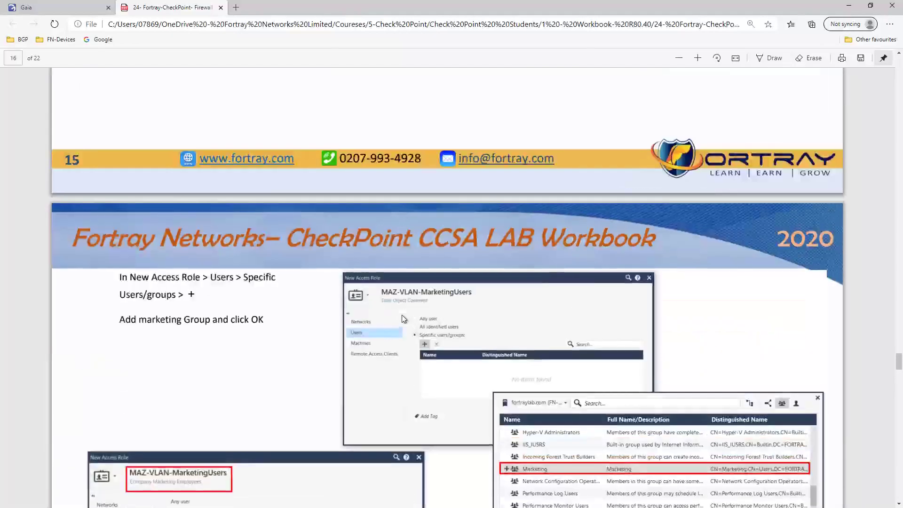
pyautogui.scroll(4, 402, 315)
pyautogui.scroll(-3, 401, 314)
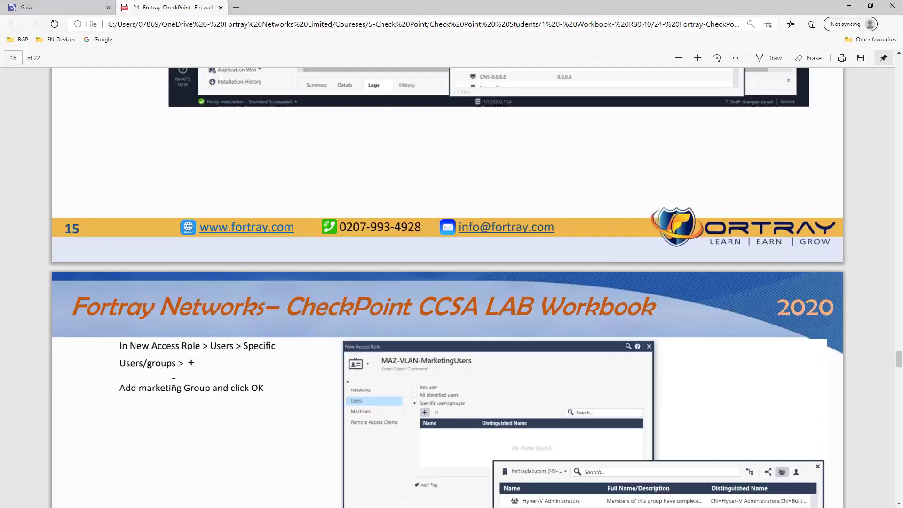
pyautogui.moveTo(171, 389); pyautogui.dragTo(228, 388)
pyautogui.click(245, 389)
pyautogui.scroll(-1, 494, 358)
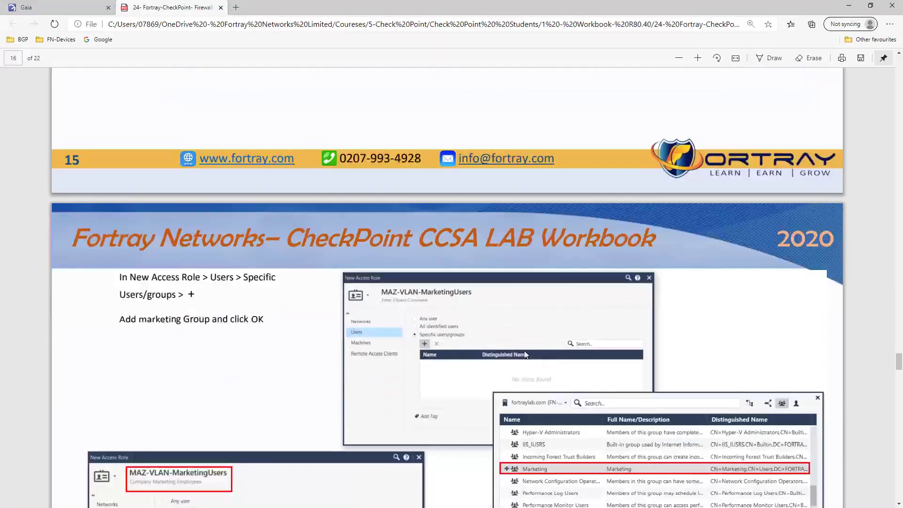
pyautogui.scroll(-2, 458, 308)
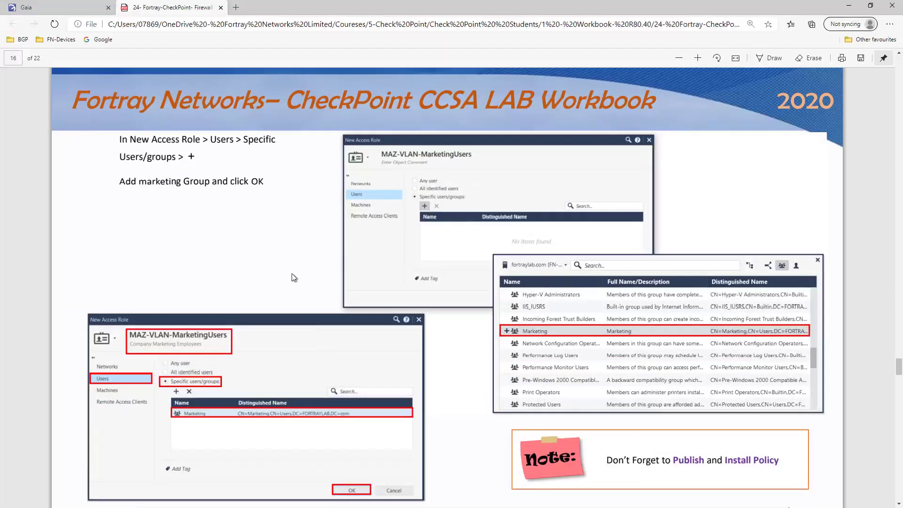
pyautogui.scroll(10, 395, 257)
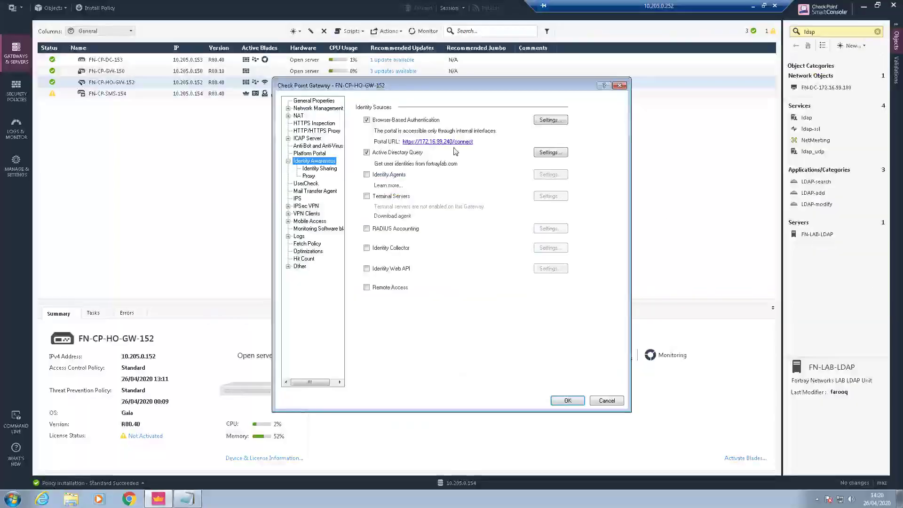
# - Close the gateway properties without changes and switch to the Access Control policy in SmartConsole with the object search cleared
pyautogui.click(607, 401)
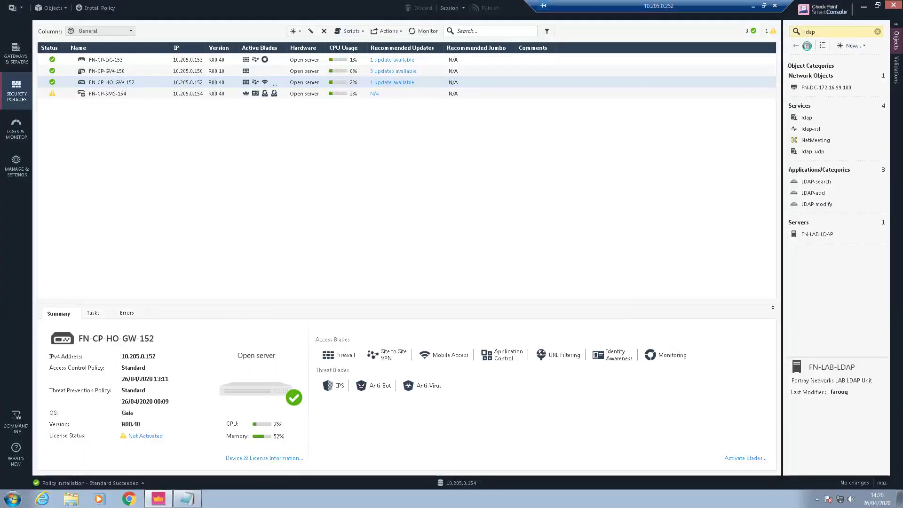
pyautogui.click(877, 32)
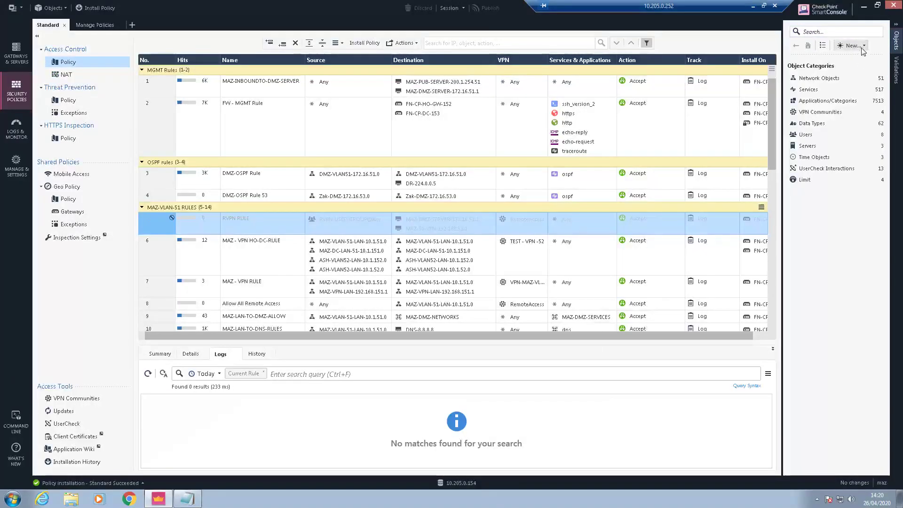
pyautogui.click(859, 46)
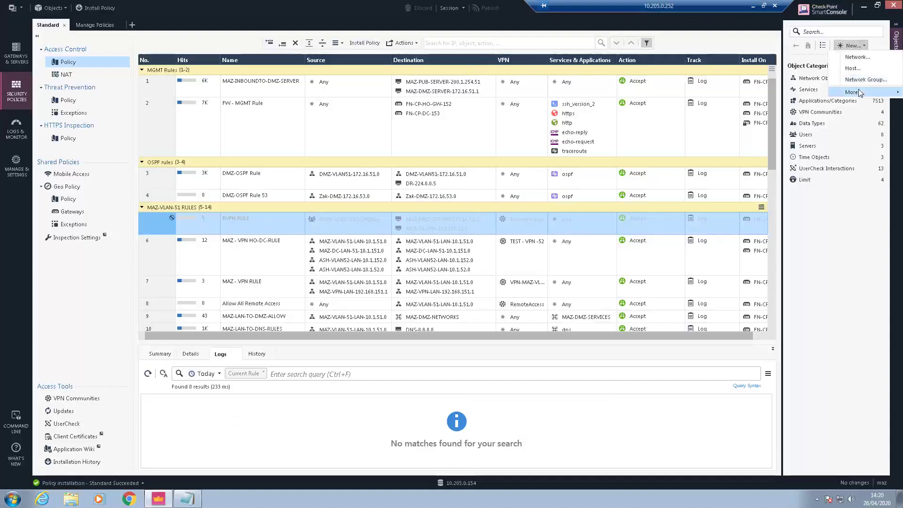
pyautogui.moveTo(859, 93)
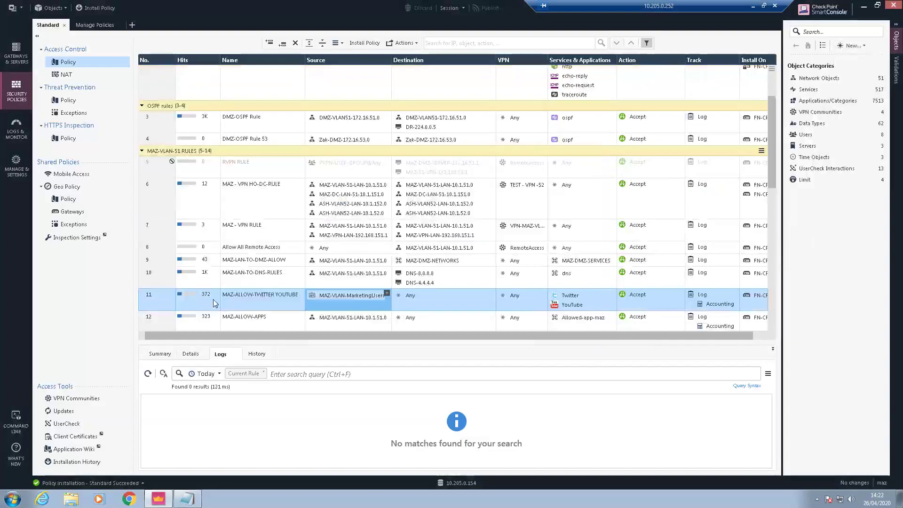
# - Review the services and source of the MAZ-ALLOW-TWITTER YOUTUBE rule and compare it with the MAZ-ALLOW-APPS rule below it
pyautogui.click(583, 306)
pyautogui.scroll(-1, 510, 310)
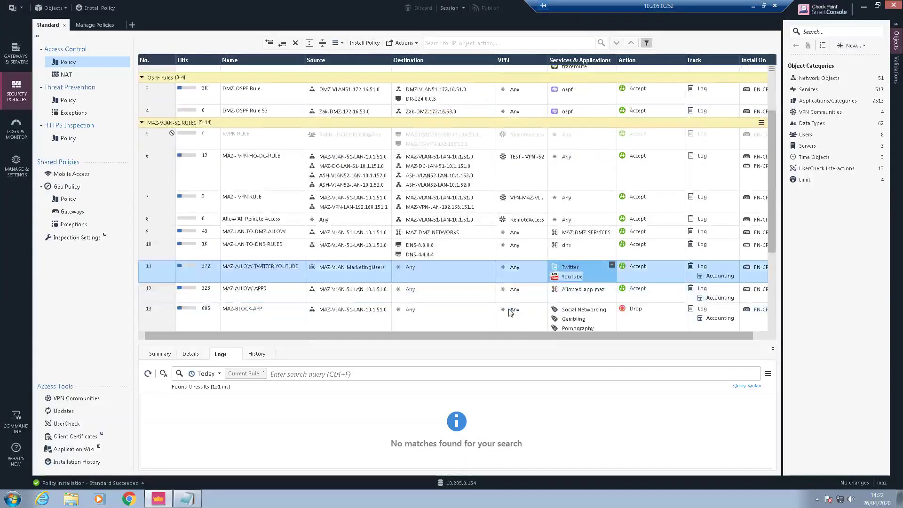
pyautogui.click(517, 293)
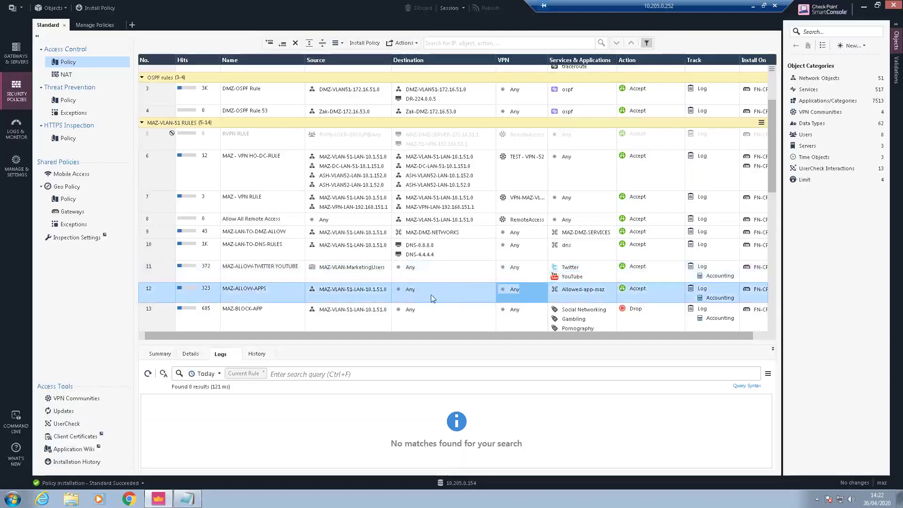
pyautogui.click(338, 279)
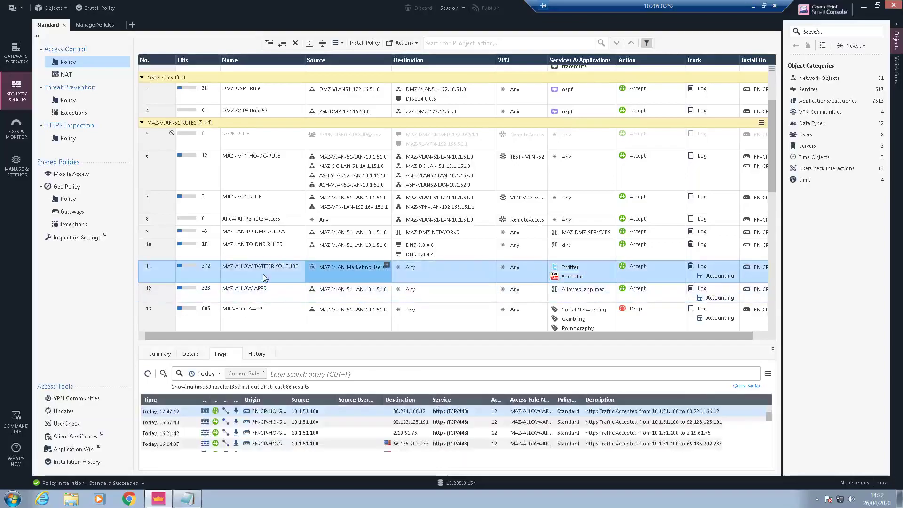
# - Inspect the users settings and directory picker of the MAZ-VLAN-MarketingUsers access role, and close it without changes
pyautogui.moveTo(346, 268)
pyautogui.doubleClick(345, 268)
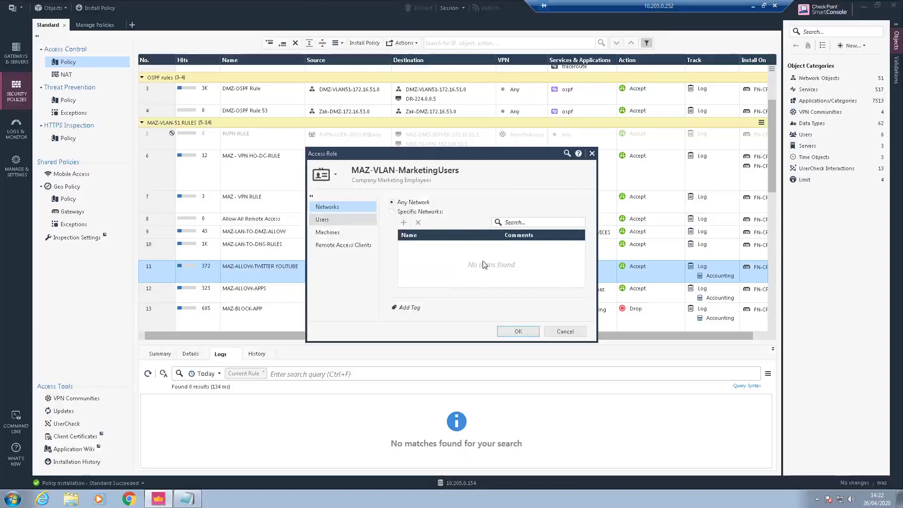
pyautogui.click(329, 220)
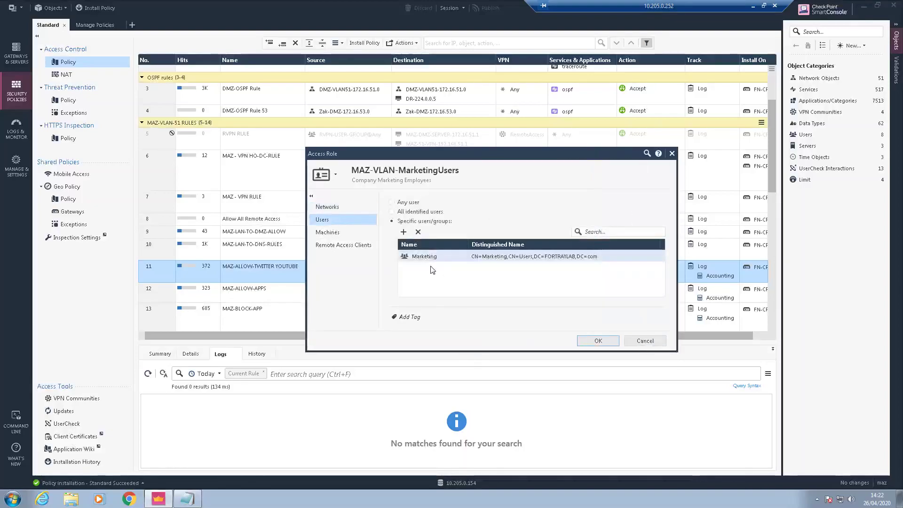
pyautogui.click(404, 231)
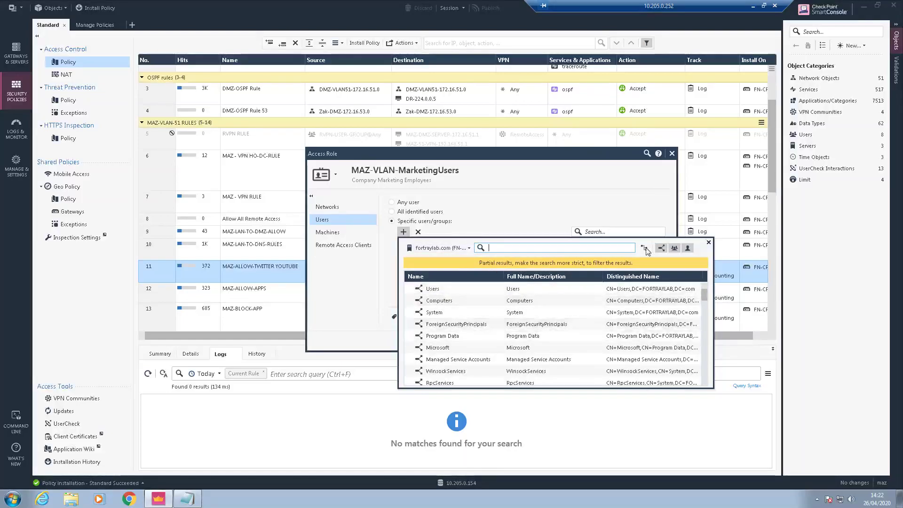
pyautogui.click(708, 242)
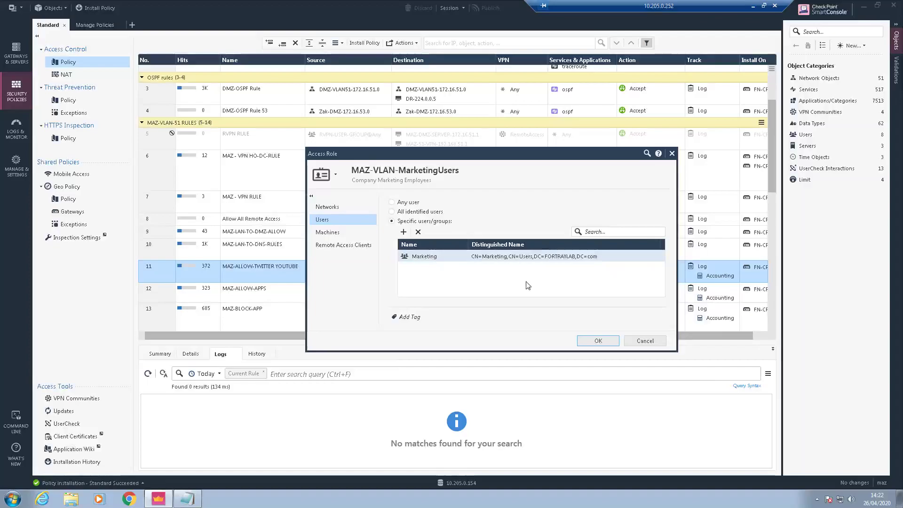
pyautogui.click(648, 342)
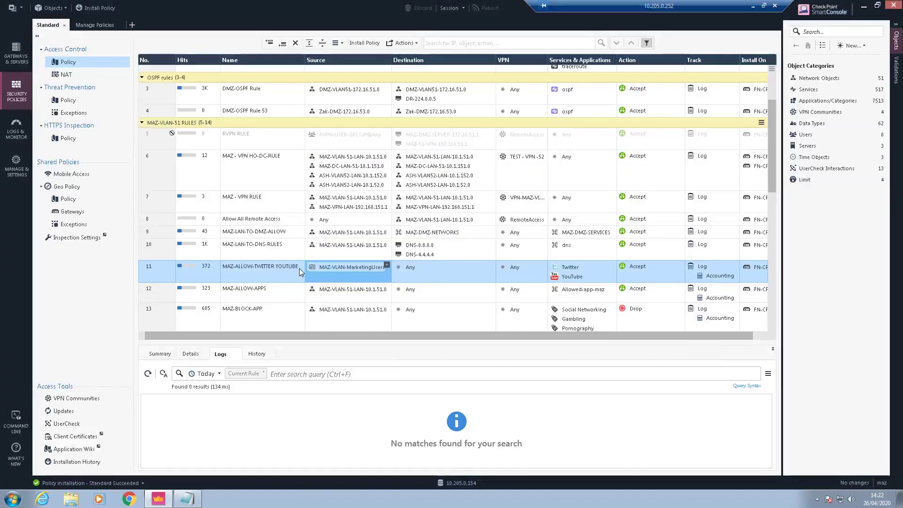
pyautogui.click(386, 265)
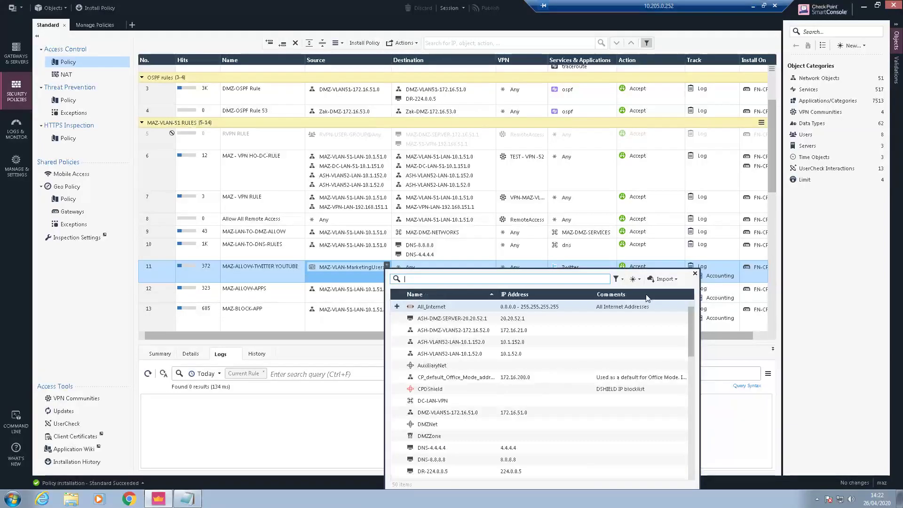
pyautogui.click(636, 279)
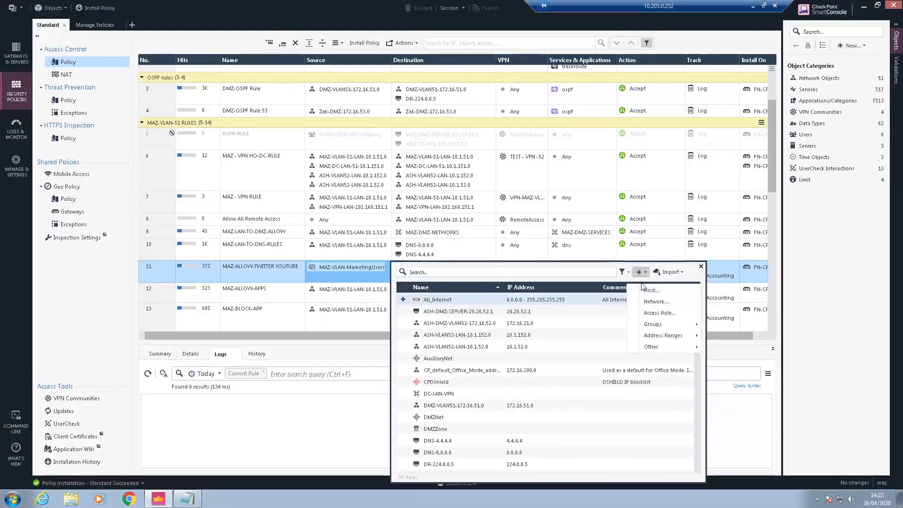
pyautogui.click(659, 312)
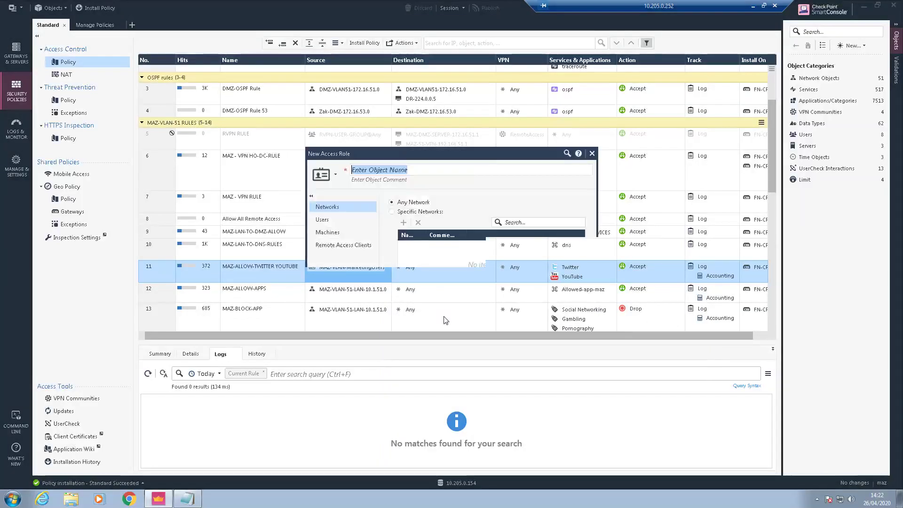
pyautogui.write('A')
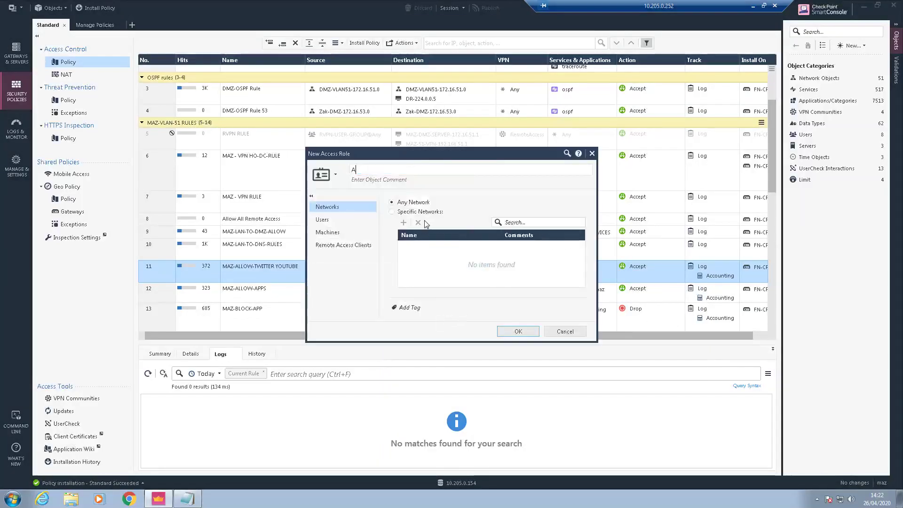
pyautogui.write('SH')
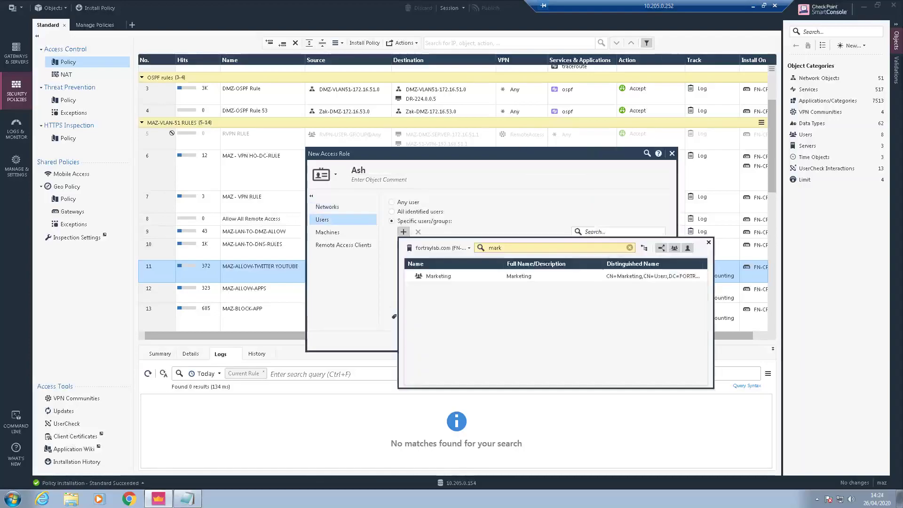
pyautogui.click(709, 243)
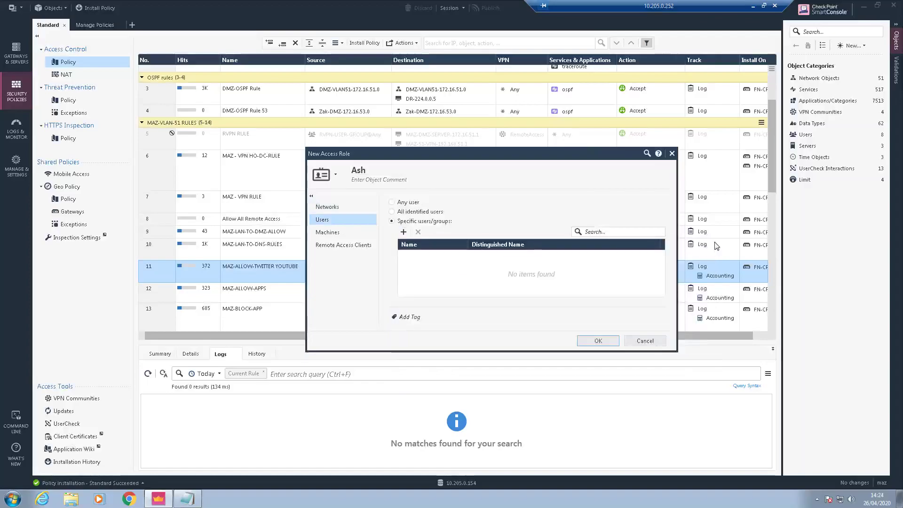
pyautogui.click(672, 154)
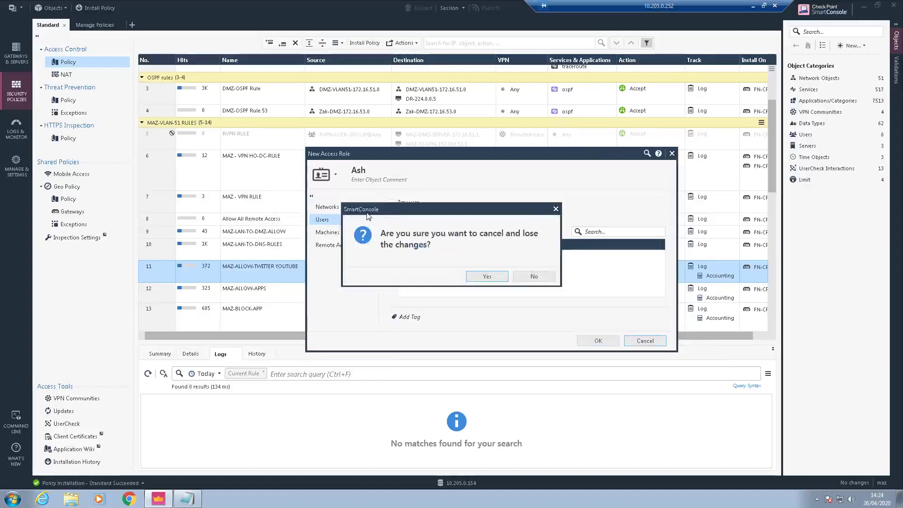
pyautogui.click(487, 276)
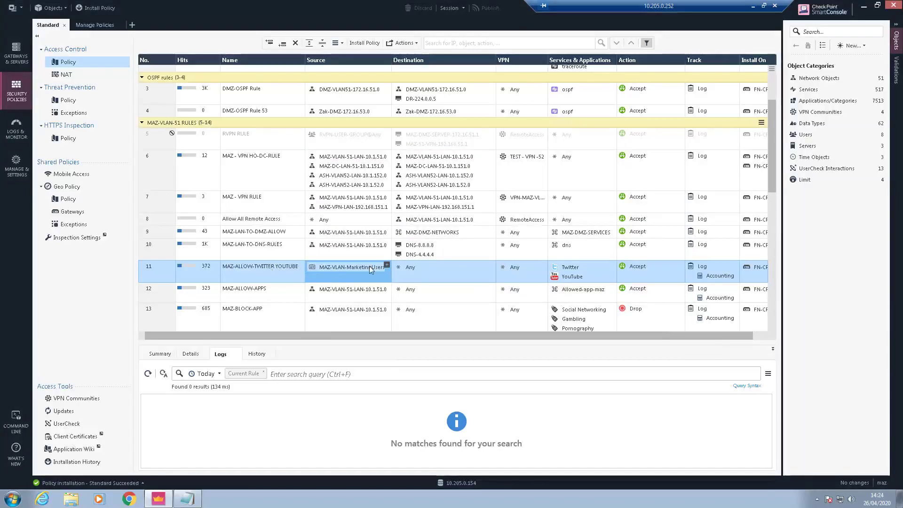
# - Start a new access role from the source of the MAZ-ALLOW-TWITTER YOUTUBE rule and name it Ash-Access-role
pyautogui.moveTo(353, 277)
pyautogui.click(386, 265)
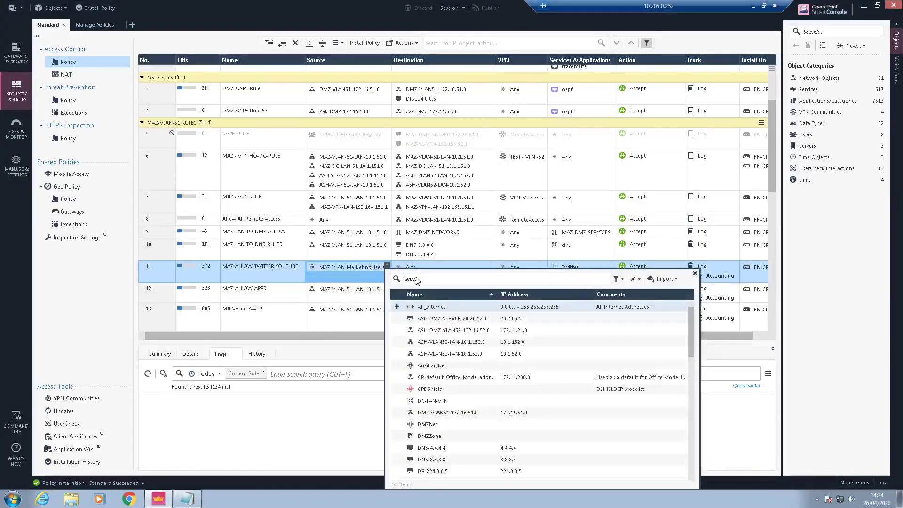
pyautogui.click(634, 278)
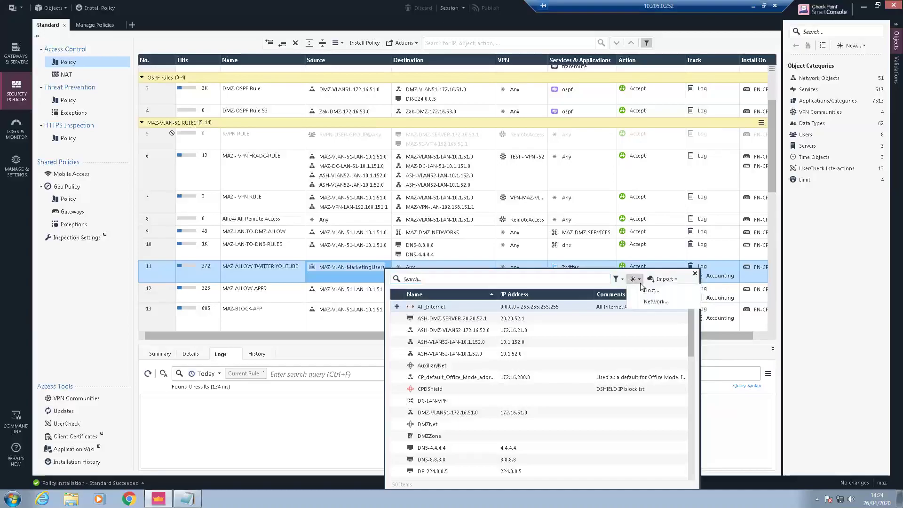
pyautogui.click(659, 313)
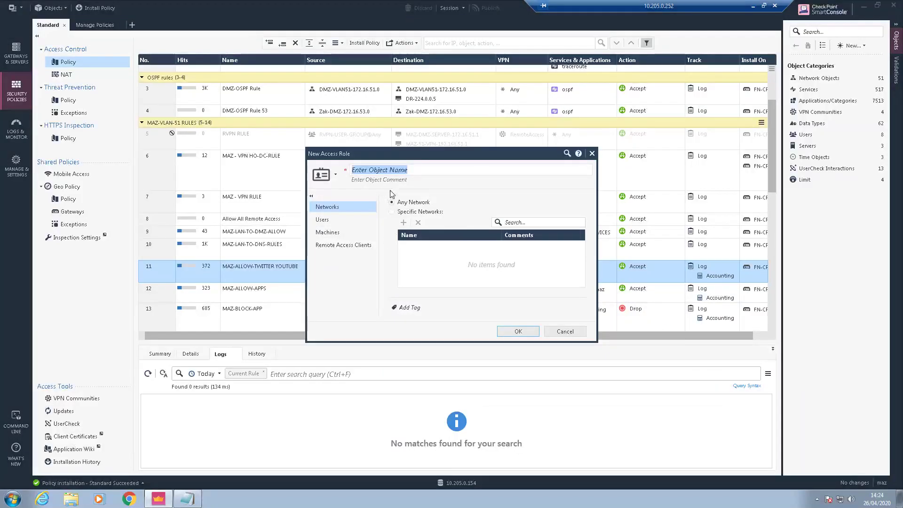
pyautogui.write('Ash-Access')
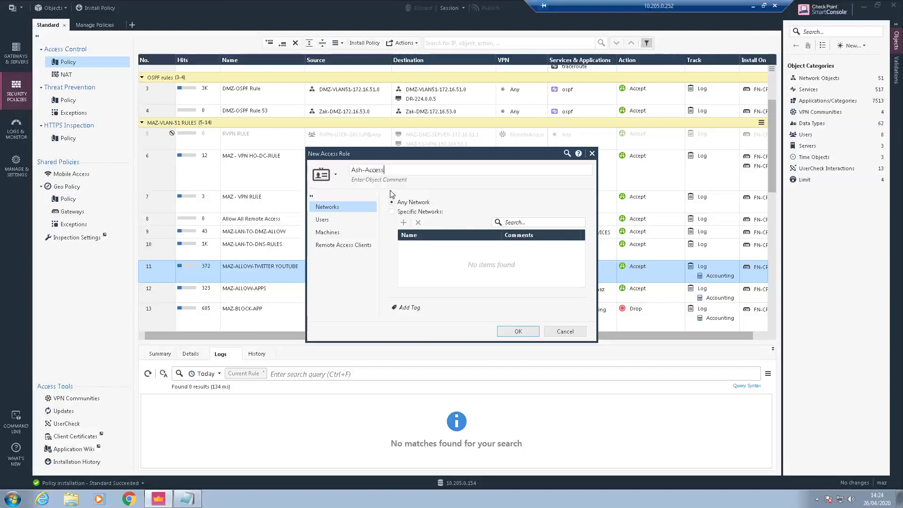
pyautogui.write('-role')
# - Restrict the new access role to specific users/groups and add the Marketing group from the fortraylab.com directory, searching for "mark"
pyautogui.click(348, 219)
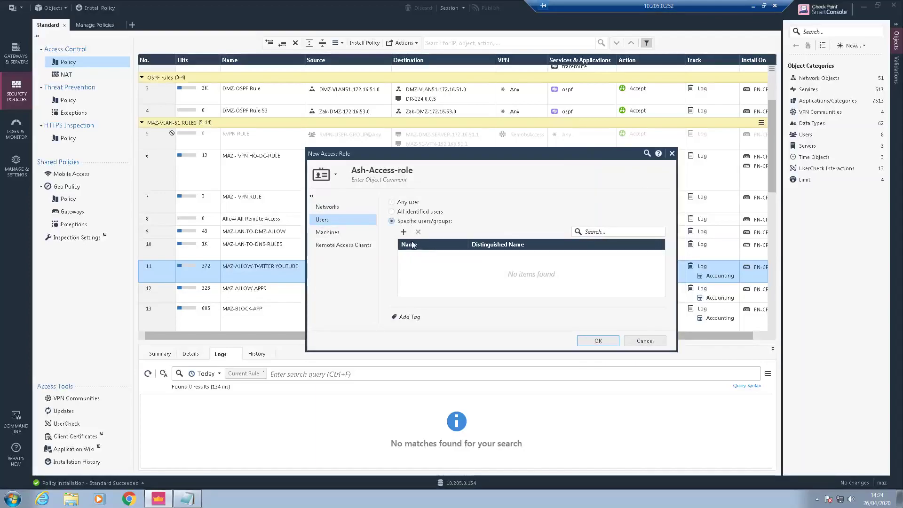
pyautogui.click(403, 232)
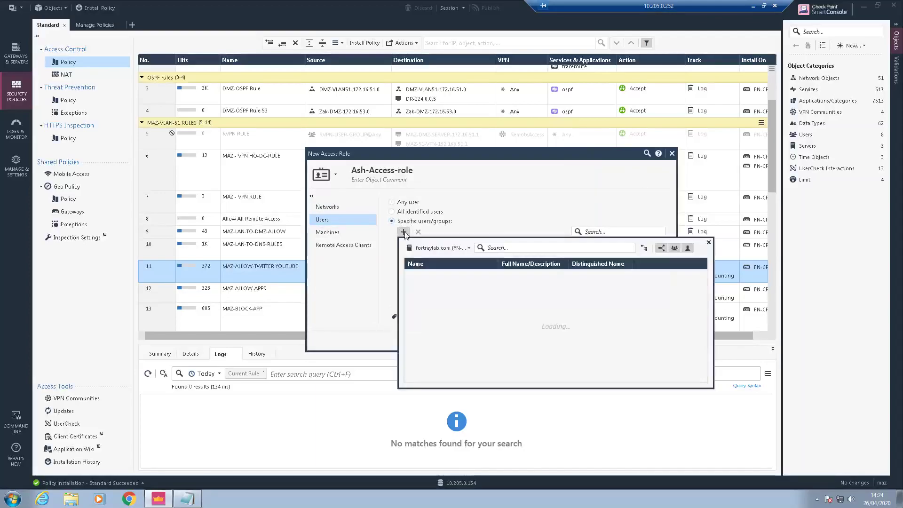
pyautogui.click(456, 248)
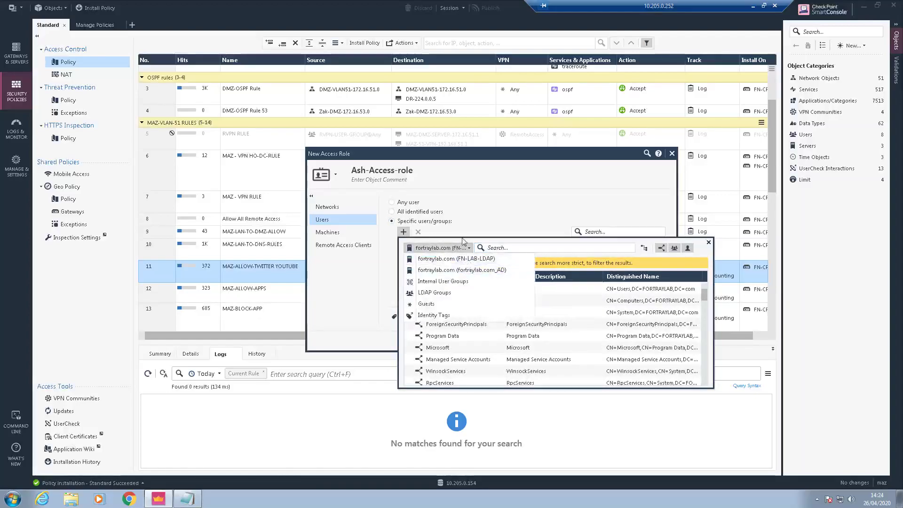
pyautogui.click(464, 248)
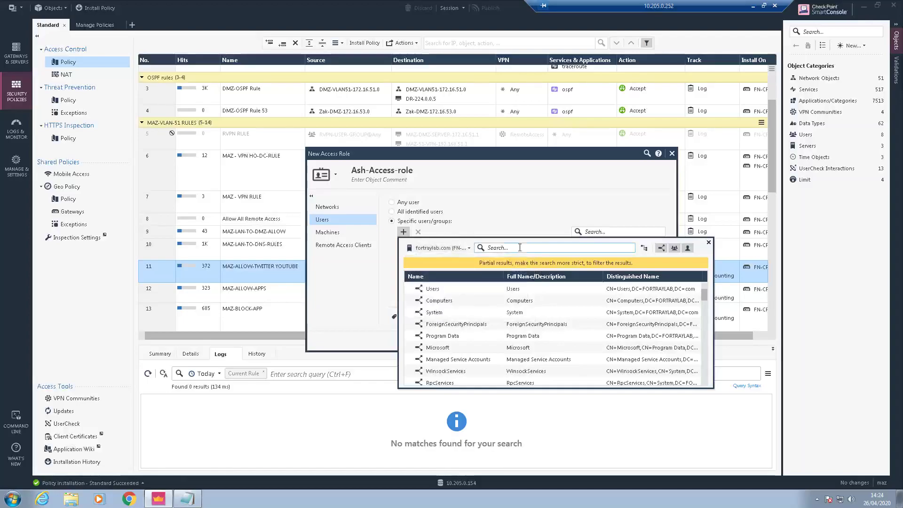
pyautogui.write('mark')
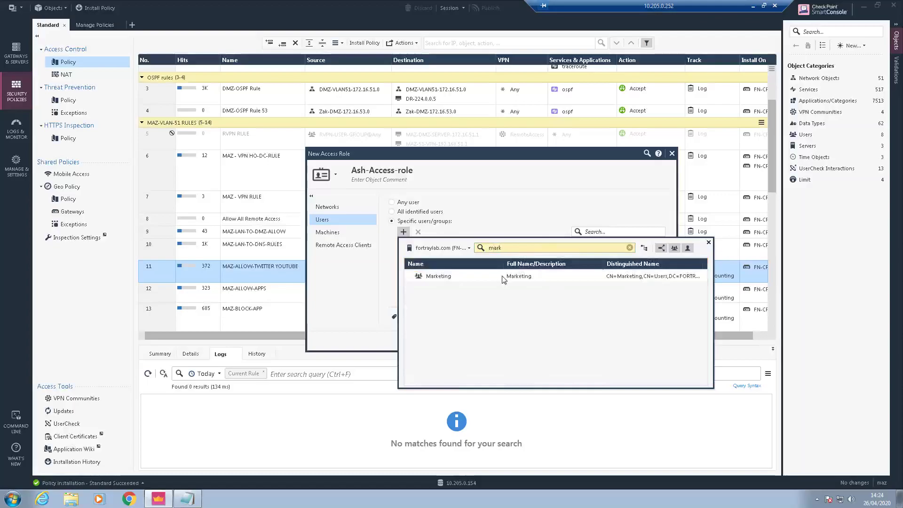
pyautogui.click(708, 243)
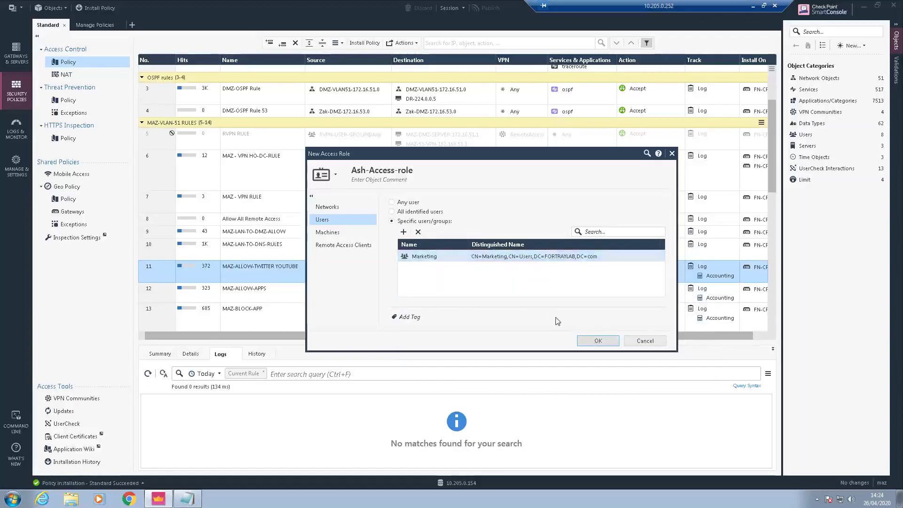
# - Try restricting the access role's machines to the Computers container, remove that entry, and set machines back to Any machine
pyautogui.click(343, 232)
pyautogui.click(417, 221)
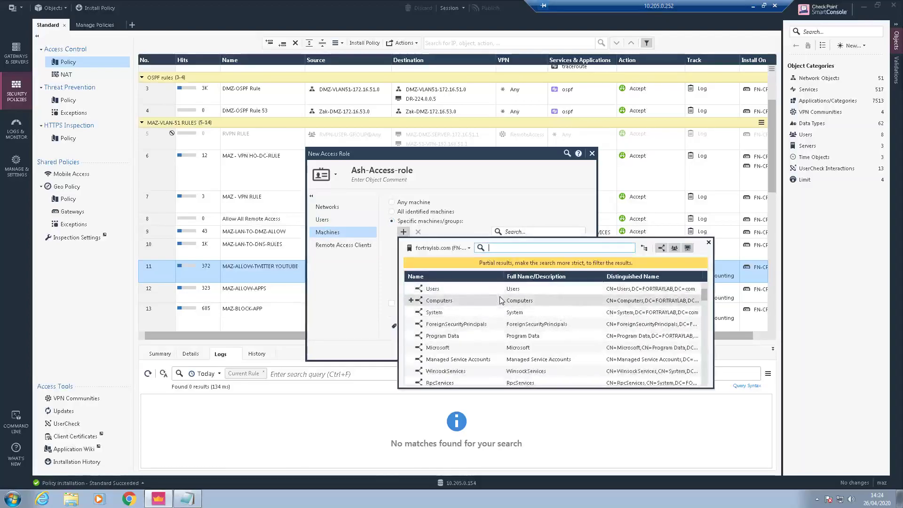
pyautogui.doubleClick(518, 302)
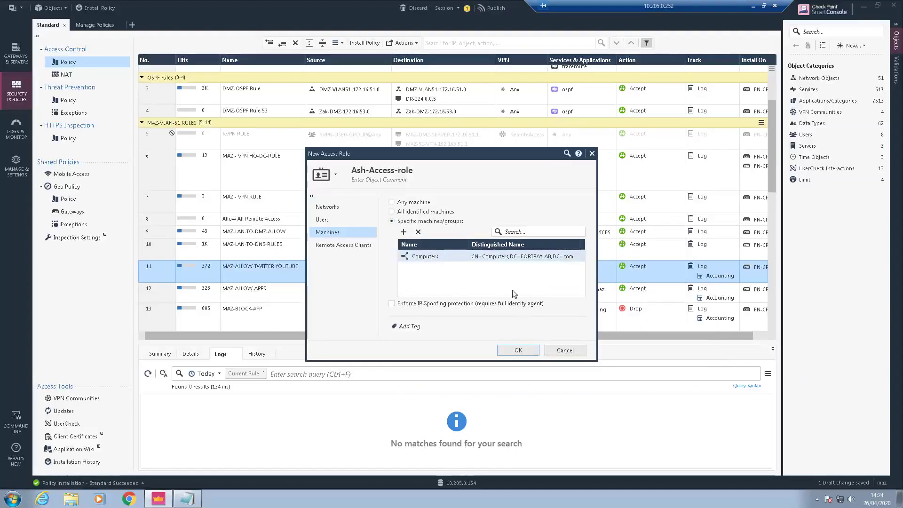
pyautogui.click(419, 232)
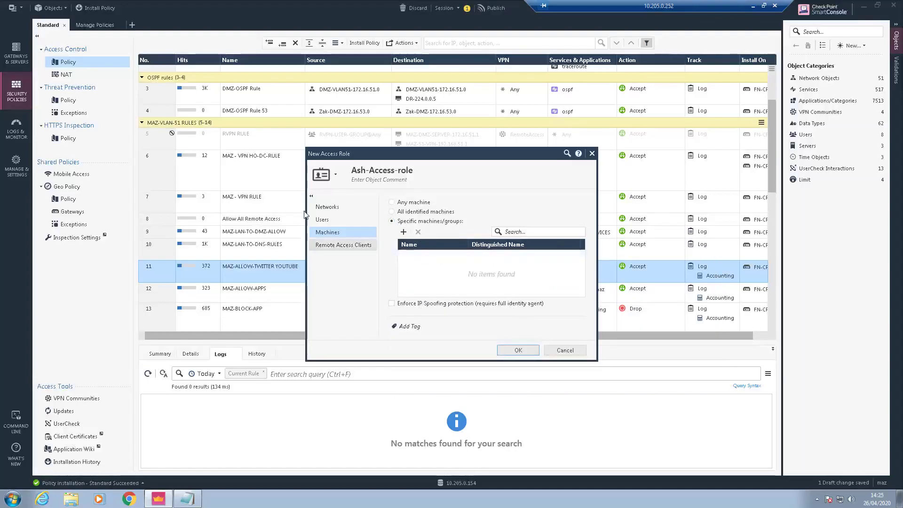
pyautogui.click(322, 220)
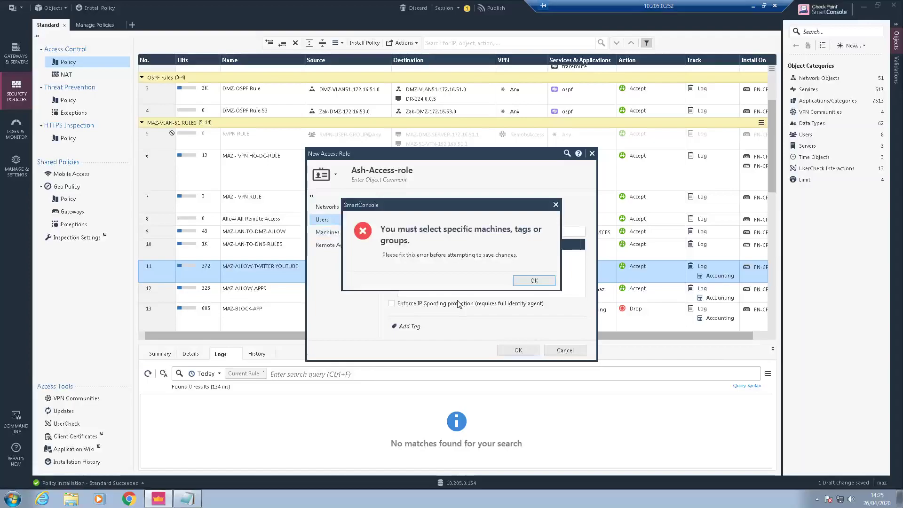
pyautogui.click(518, 281)
pyautogui.click(403, 202)
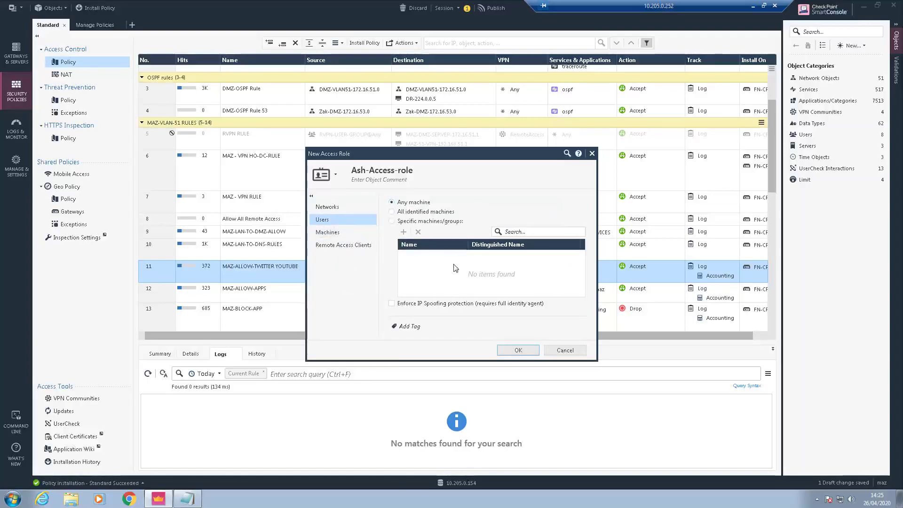
# - Recheck the role's users, save Ash-Access-role into the MAZ-ALLOW-TWITTER YOUTUBE rule's source, and review the rule's other columns
pyautogui.click(338, 217)
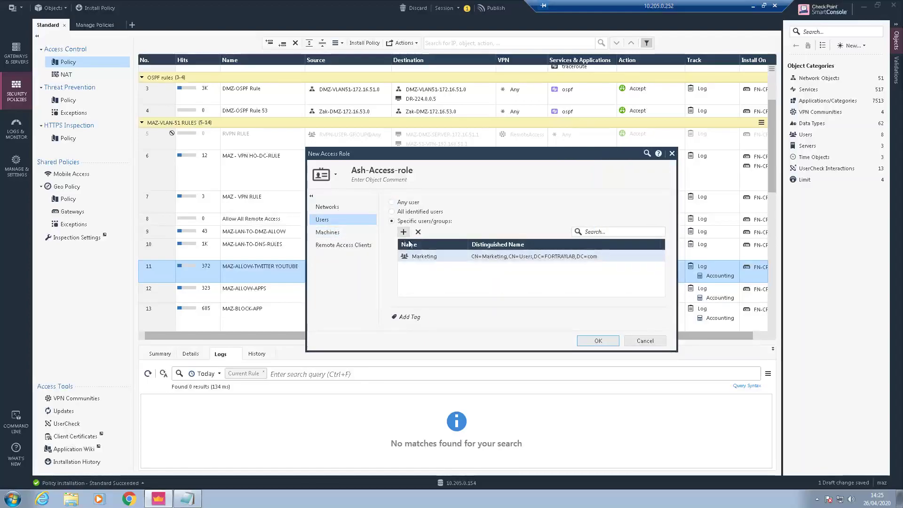
pyautogui.click(597, 341)
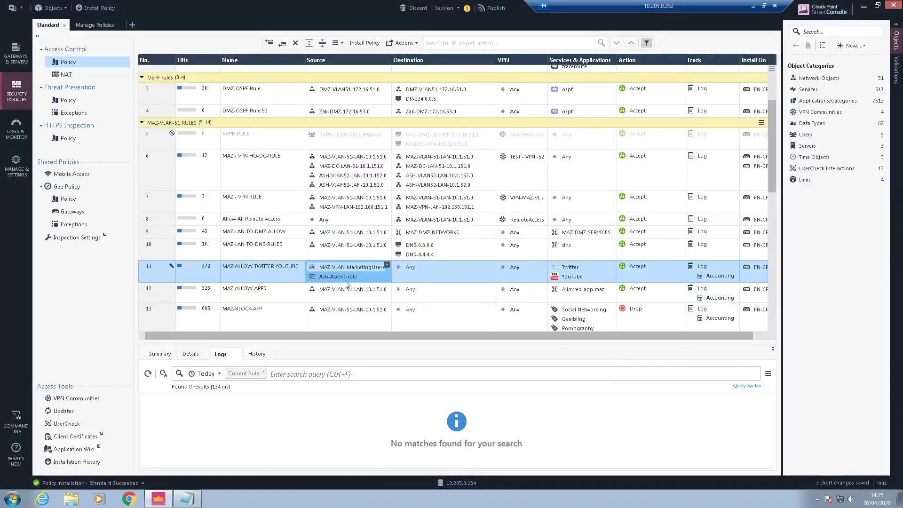
pyautogui.click(420, 273)
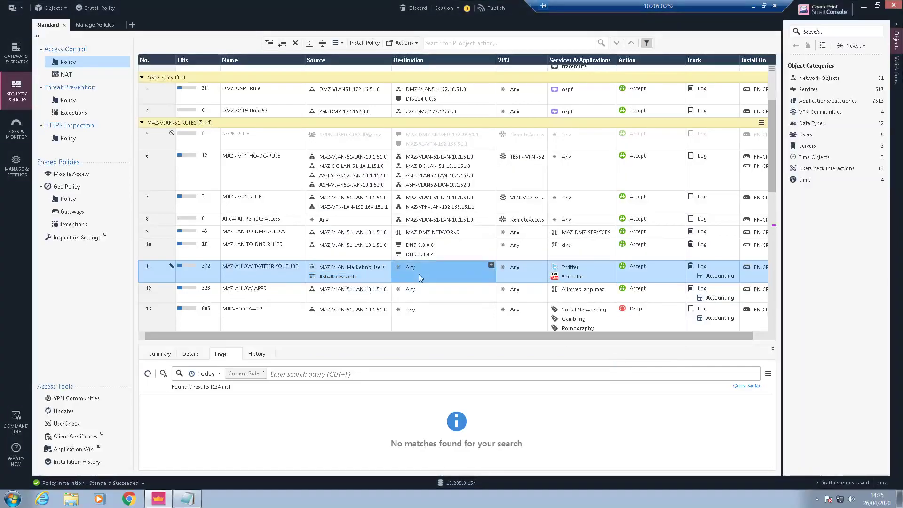
pyautogui.click(529, 275)
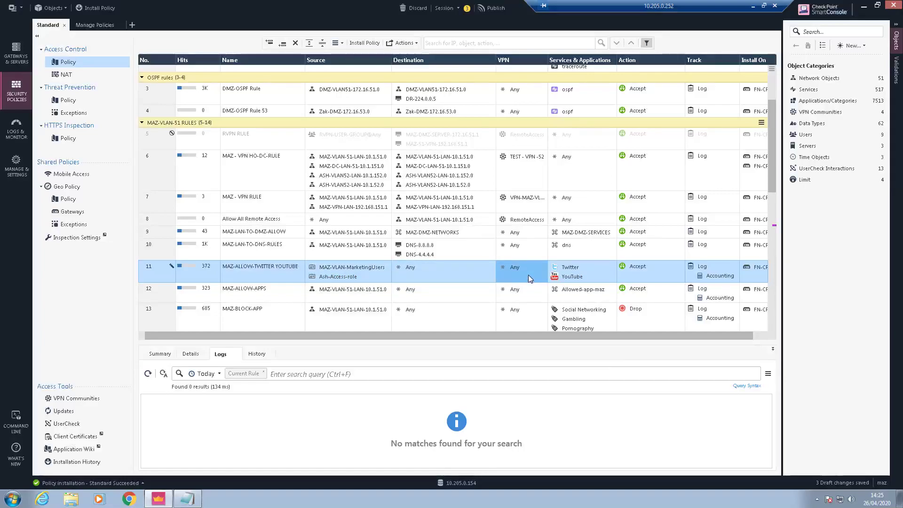
pyautogui.moveTo(579, 277)
pyautogui.moveTo(699, 334); pyautogui.dragTo(730, 335)
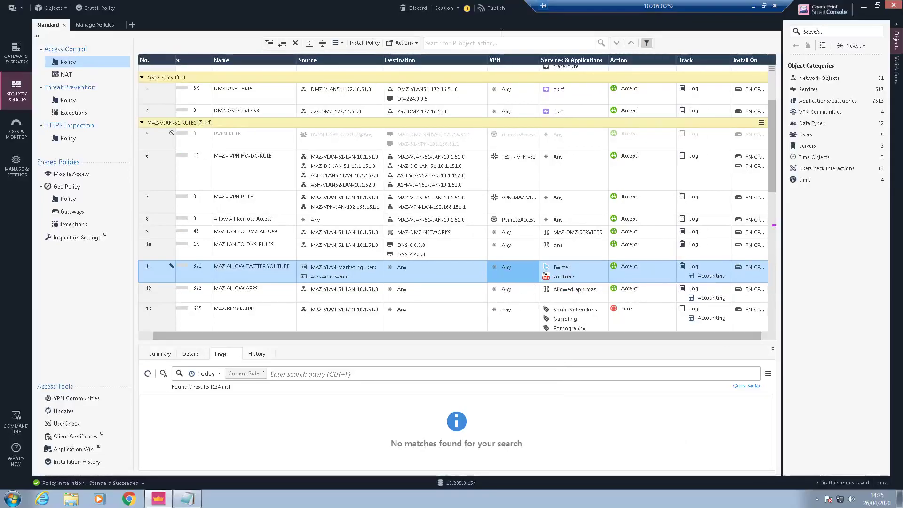
# - Publish the draft changes with the session description "ash users"
pyautogui.click(502, 8)
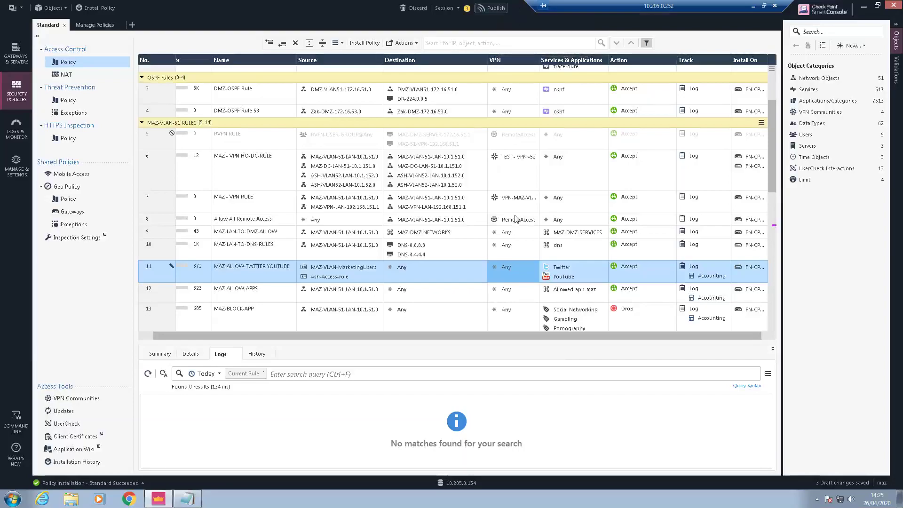
pyautogui.click(490, 277)
pyautogui.write('ash users')
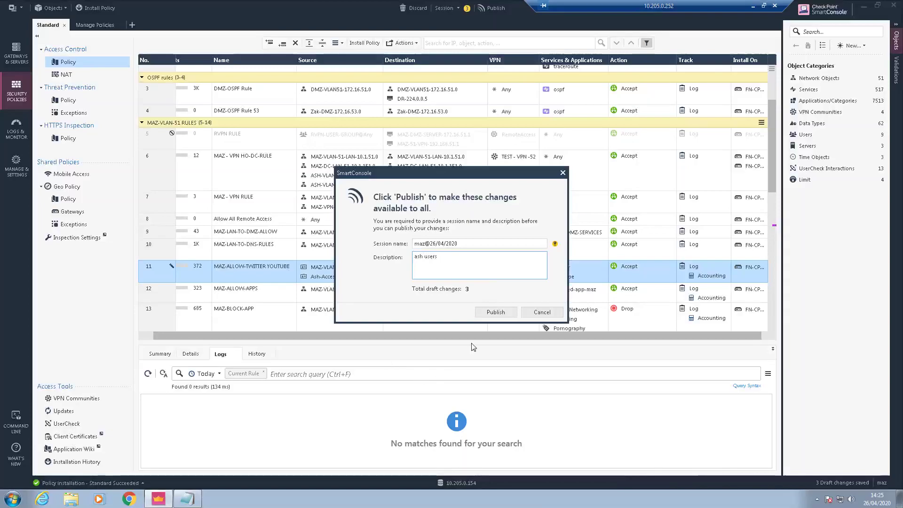
pyautogui.click(495, 314)
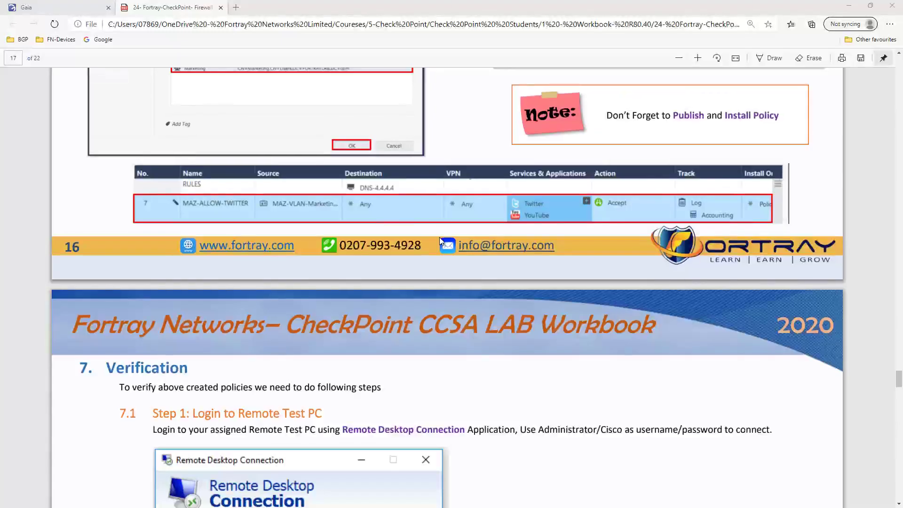
# - Read the verification steps in the lab workbook and open a Remote Desktop connection to the test PC at 10.205.0.51
pyautogui.scroll(-5, 371, 343)
pyautogui.scroll(-10, 371, 343)
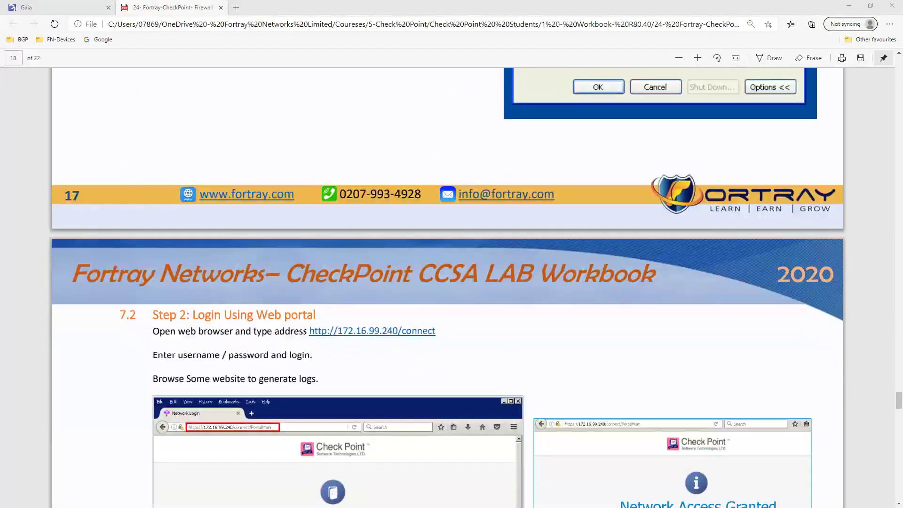
pyautogui.hotkey('alt', 'Tab')
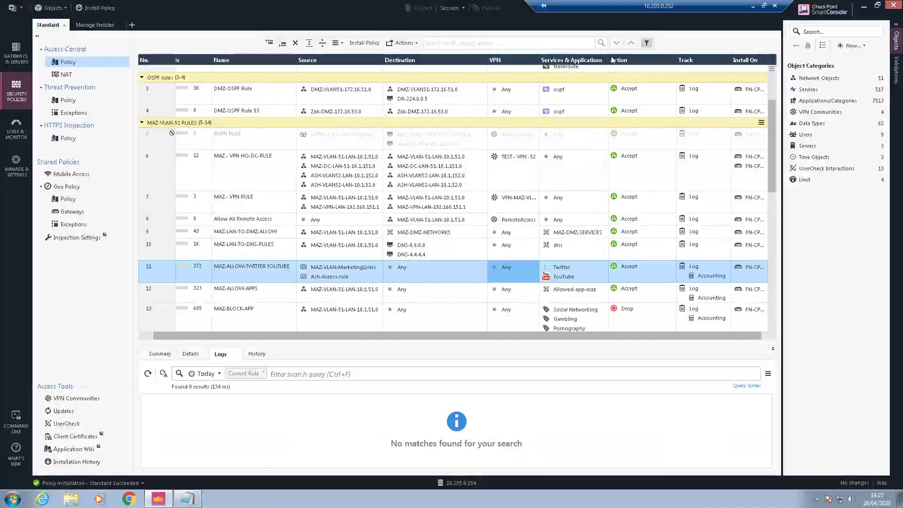
pyautogui.moveTo(609, 13); pyautogui.dragTo(564, 13)
pyautogui.press('super+r')
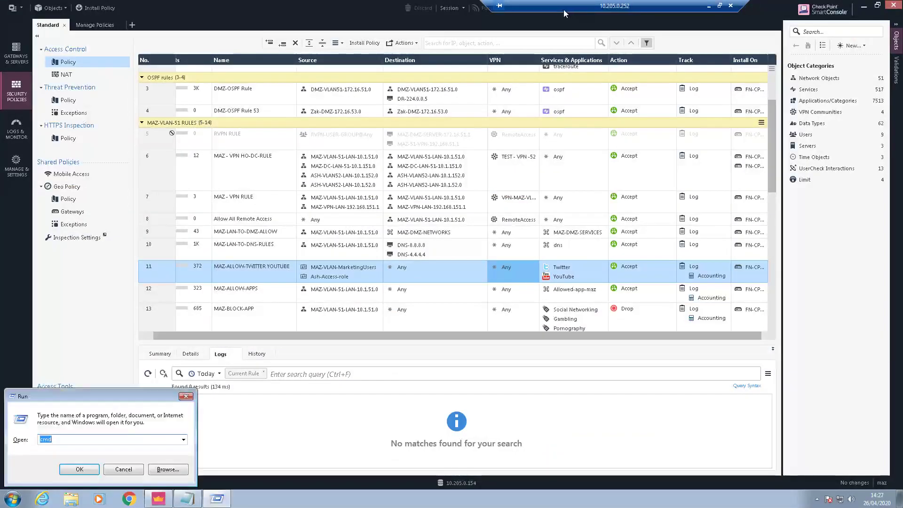
pyautogui.press('Return')
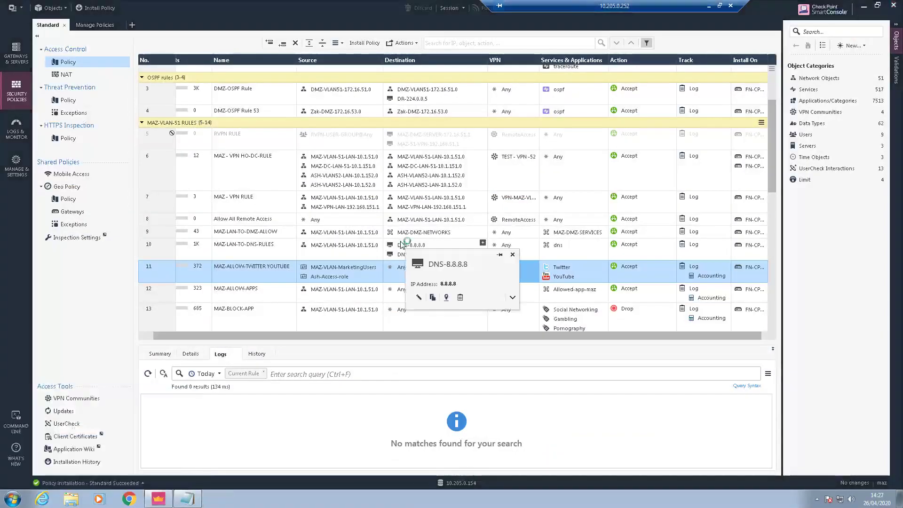
pyautogui.write('10.205.0.51')
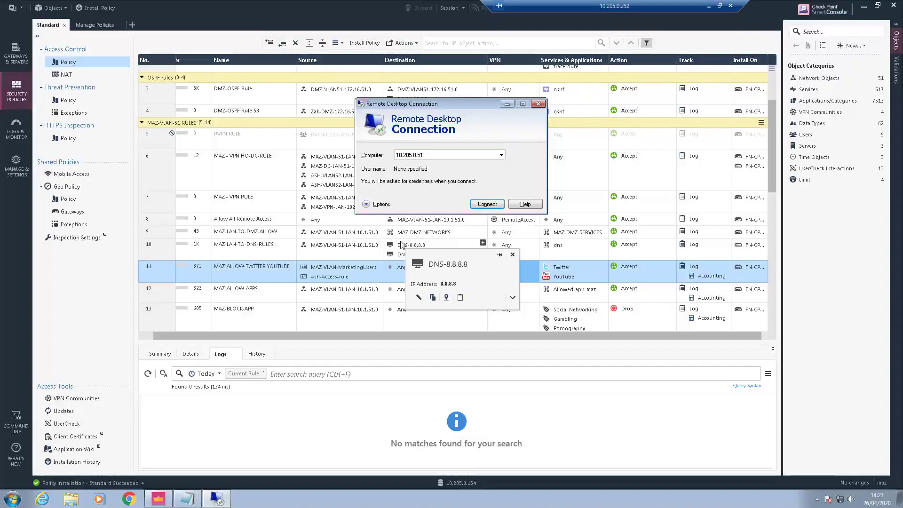
pyautogui.press('Return')
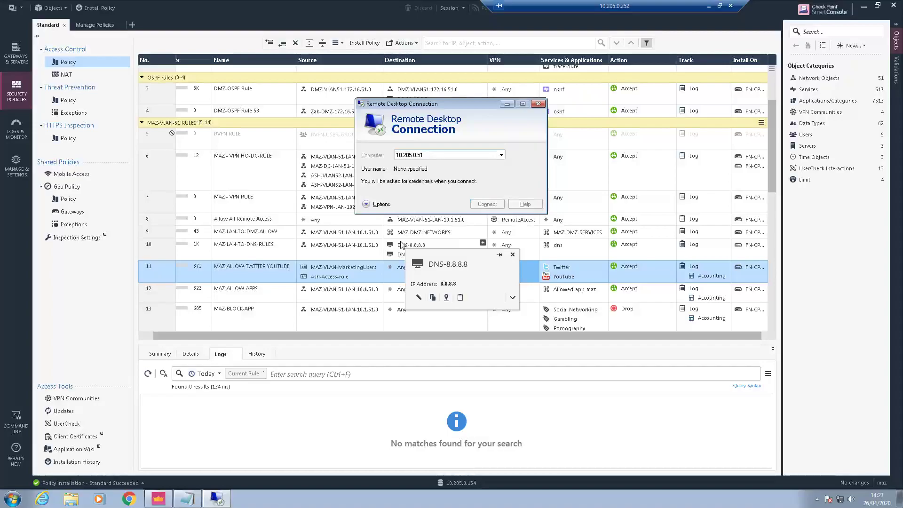
pyautogui.click(481, 199)
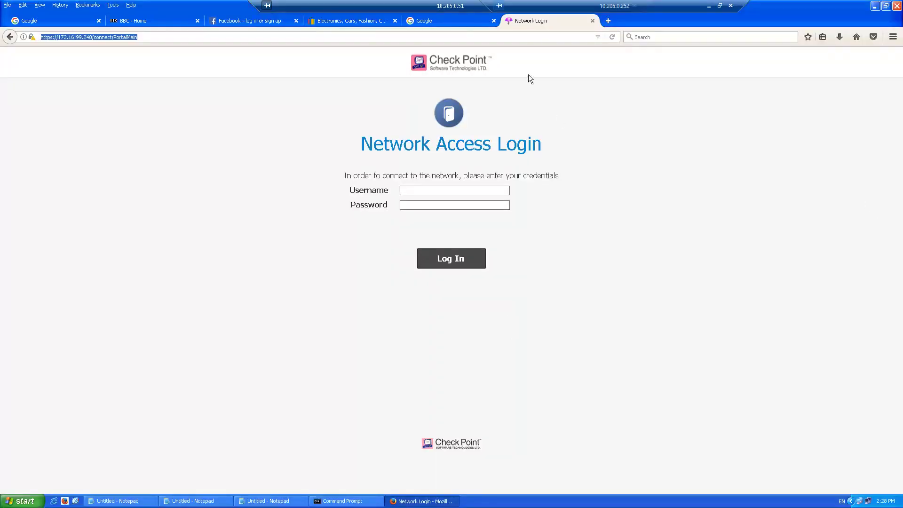
# - Take the 10.205.0.51 remote session out of full screen and enlarge its window until the whole login form fits
pyautogui.moveTo(543, 6); pyautogui.dragTo(593, 7)
pyautogui.doubleClick(472, 7)
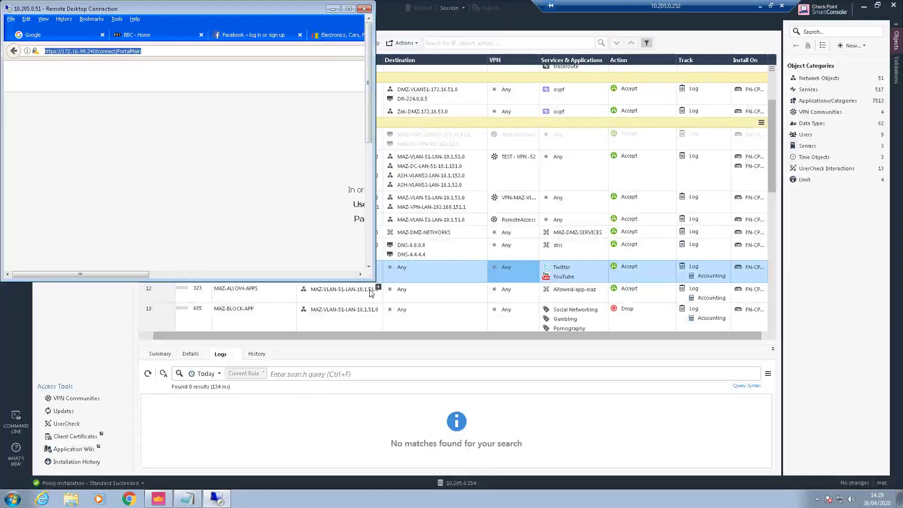
pyautogui.moveTo(377, 282); pyautogui.dragTo(748, 423)
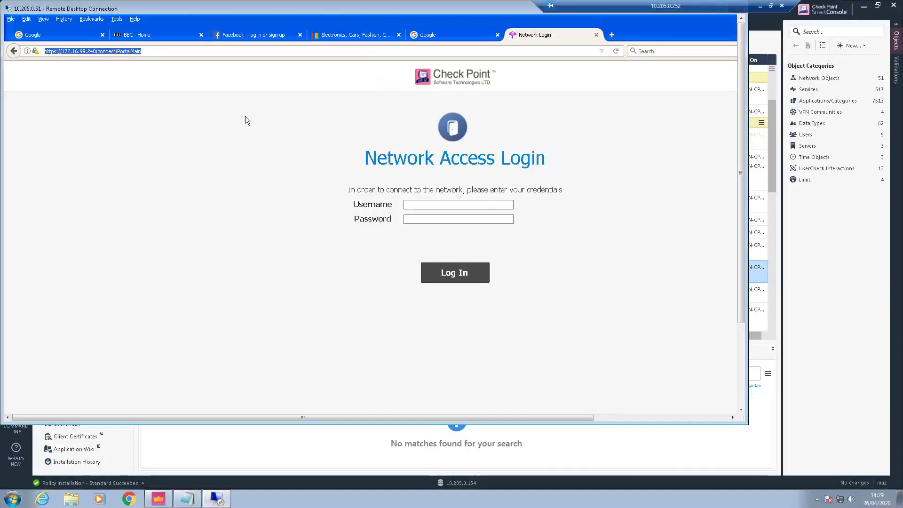
# - Log in to the Network Access Login portal as user01 with the account password, and review the access message, remaining time and portal address
pyautogui.press('Return')
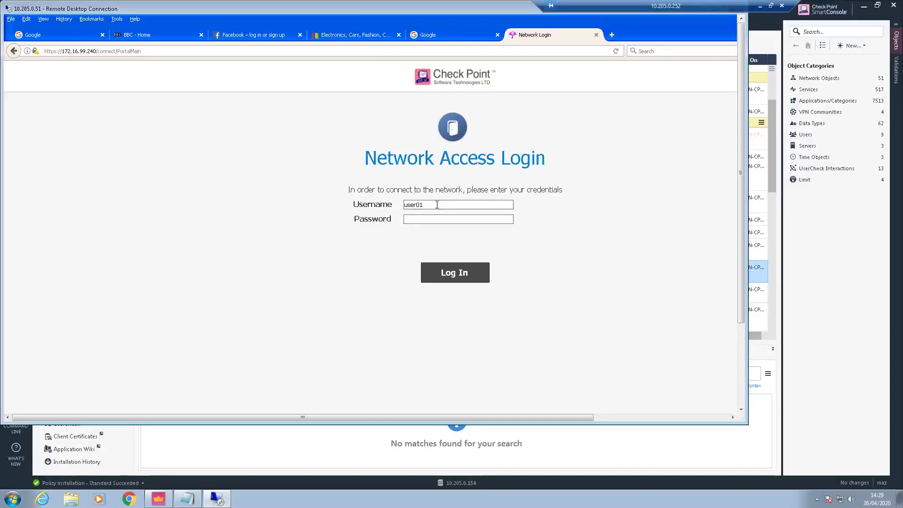
pyautogui.write('***')
pyautogui.press('Return')
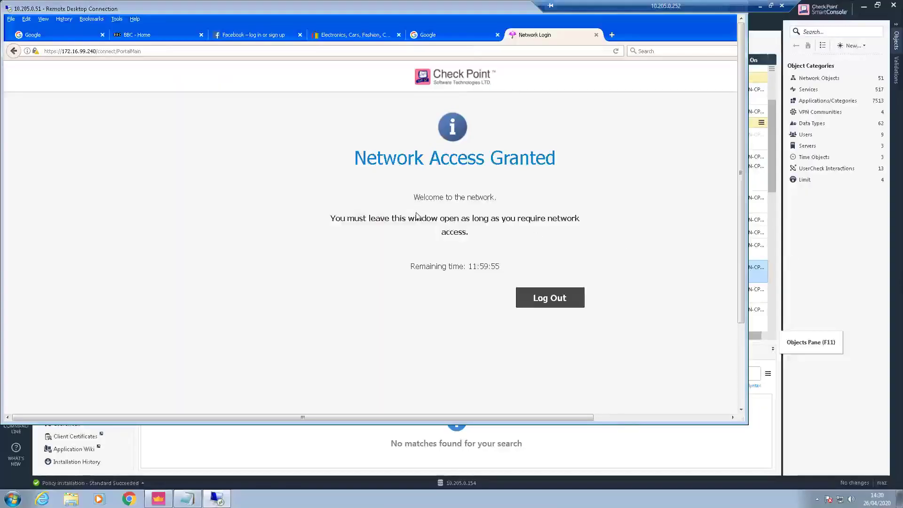
pyautogui.moveTo(354, 220); pyautogui.dragTo(395, 219)
pyautogui.click(495, 230)
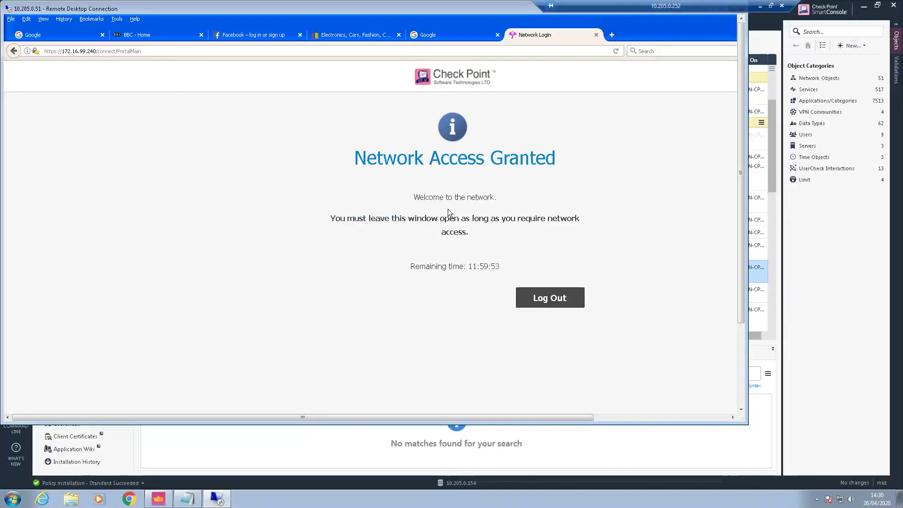
pyautogui.moveTo(467, 268); pyautogui.dragTo(504, 269)
pyautogui.click(483, 265)
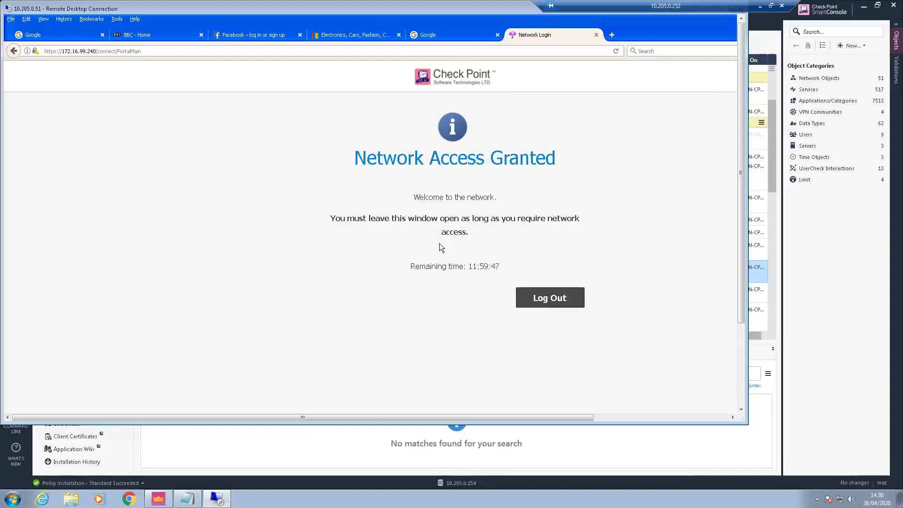
pyautogui.click(151, 51)
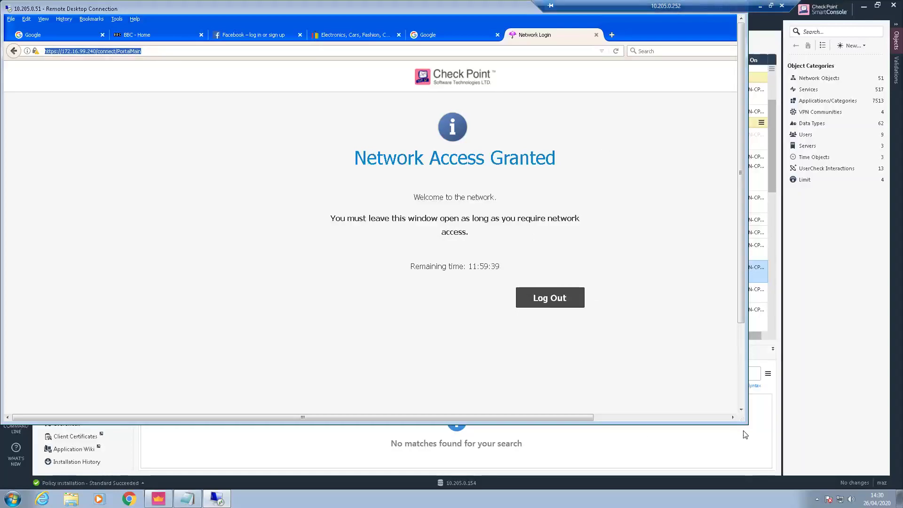
pyautogui.click(363, 33)
pyautogui.click(428, 34)
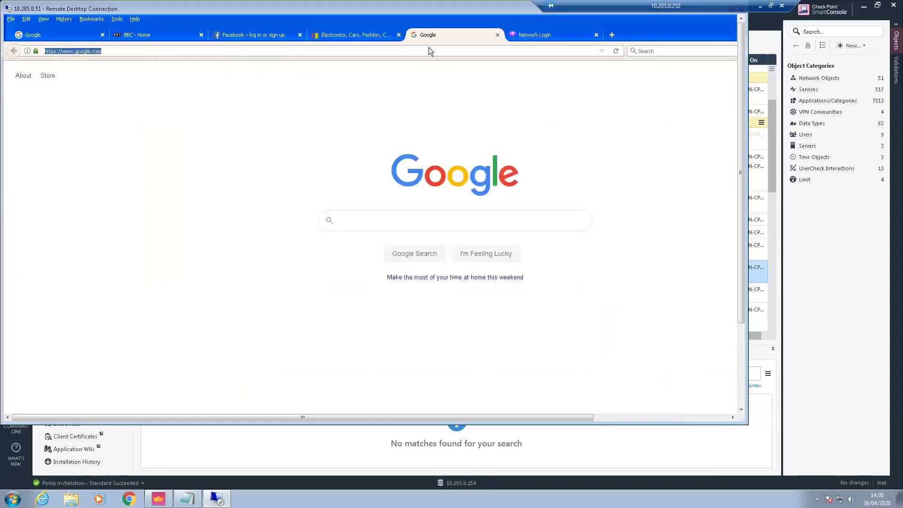
pyautogui.write('www.youtube.com/')
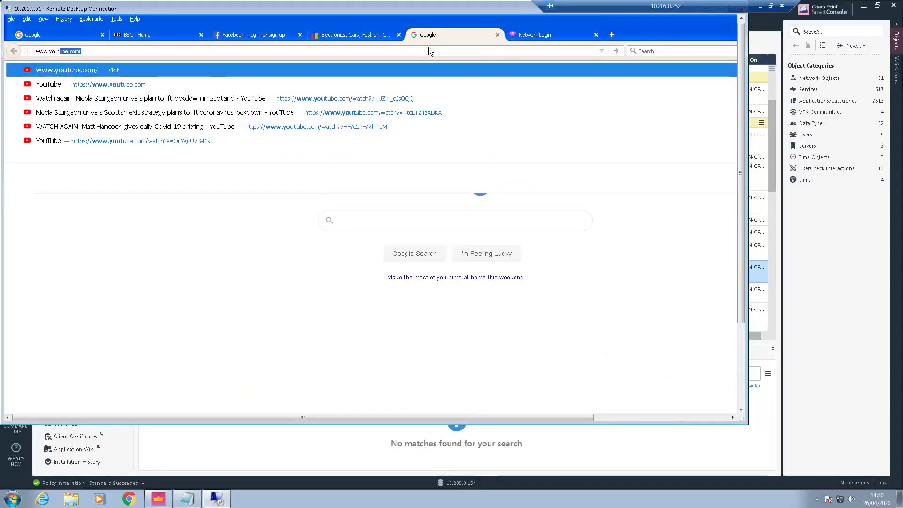
pyautogui.press('Return')
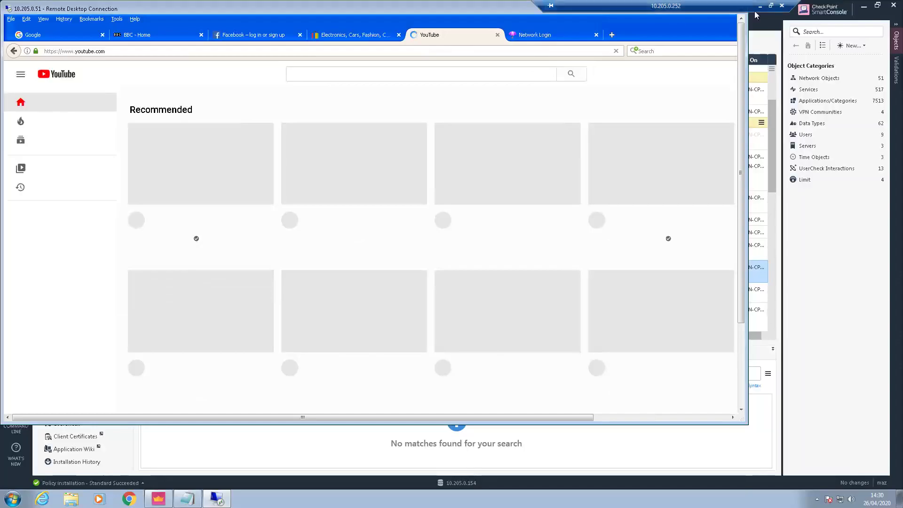
# - Return to the Network Login page and move the remote session window aside to check the policy rules behind it
pyautogui.click(603, 36)
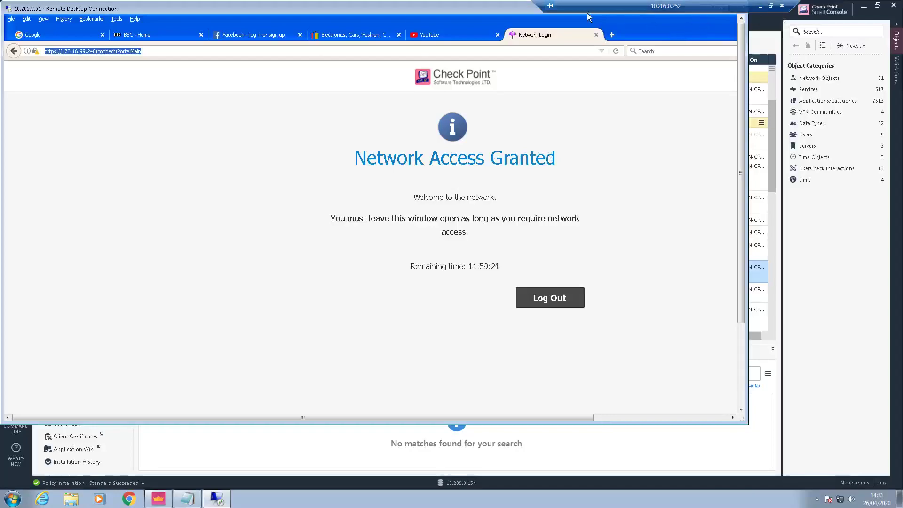
pyautogui.doubleClick(404, 8)
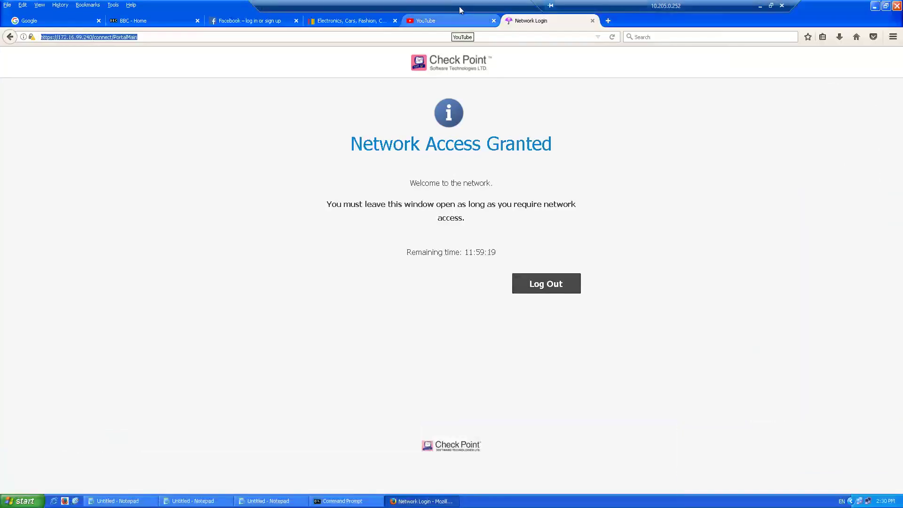
pyautogui.doubleClick(460, 10)
pyautogui.moveTo(491, 10); pyautogui.dragTo(445, 76)
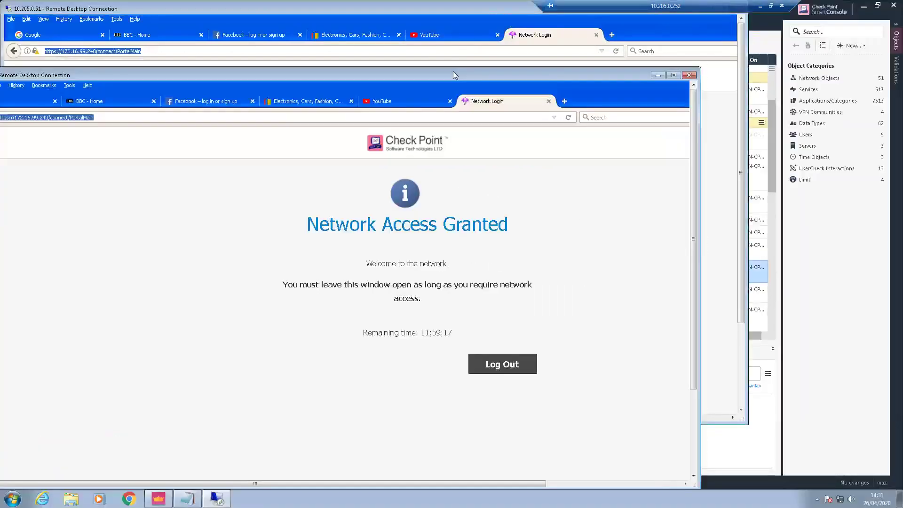
pyautogui.click(656, 76)
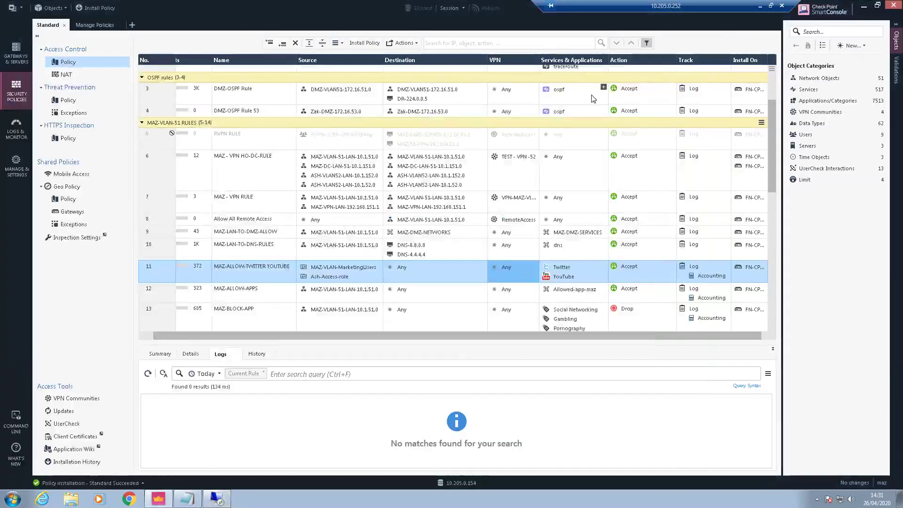
pyautogui.click(217, 498)
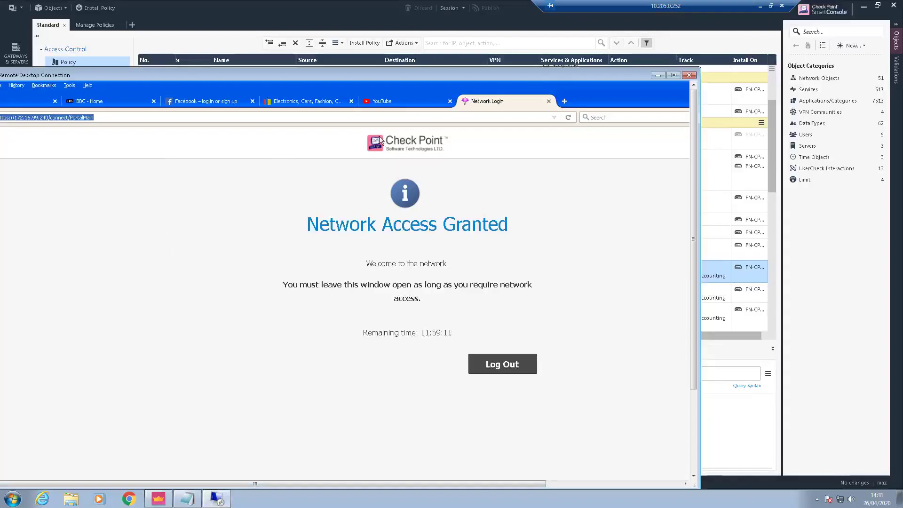
# - Load twitter.com in a new browser tab beside the Network Login tab to test the rule
pyautogui.click(392, 106)
pyautogui.click(564, 101)
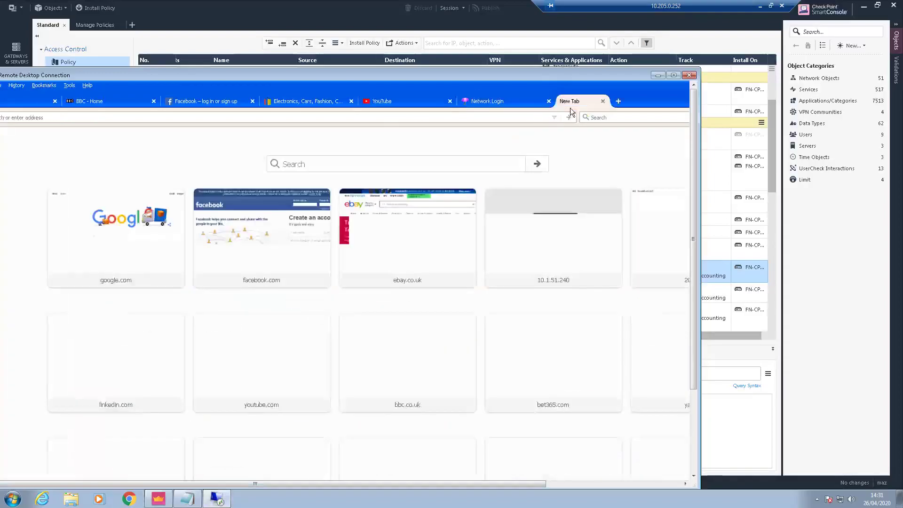
pyautogui.write('twitter.com/')
pyautogui.press('Return')
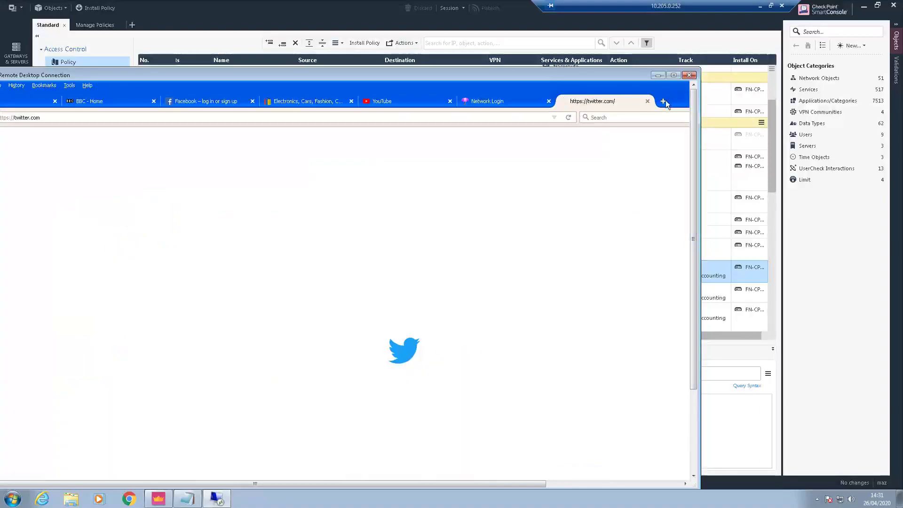
# - Minimize the remote session and check the last hour's logs of rule 11, MAZ-ALLOW-TWITTER YOUTUBE, including the newest entry's details
pyautogui.click(658, 76)
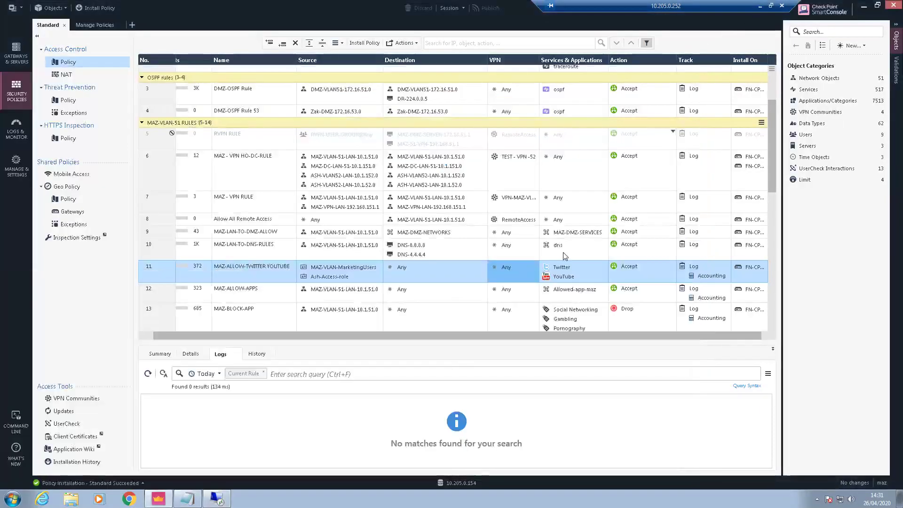
pyautogui.scroll(3, 381, 266)
pyautogui.scroll(-3, 376, 266)
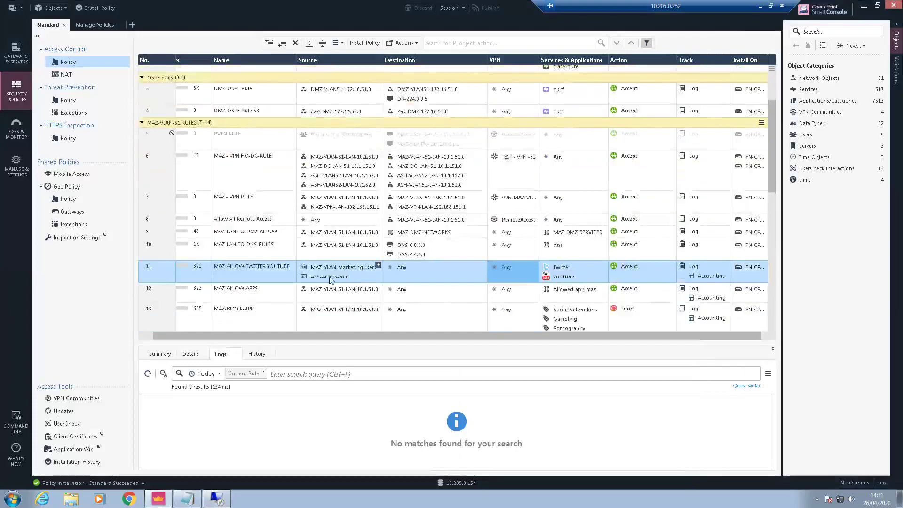
pyautogui.click(295, 273)
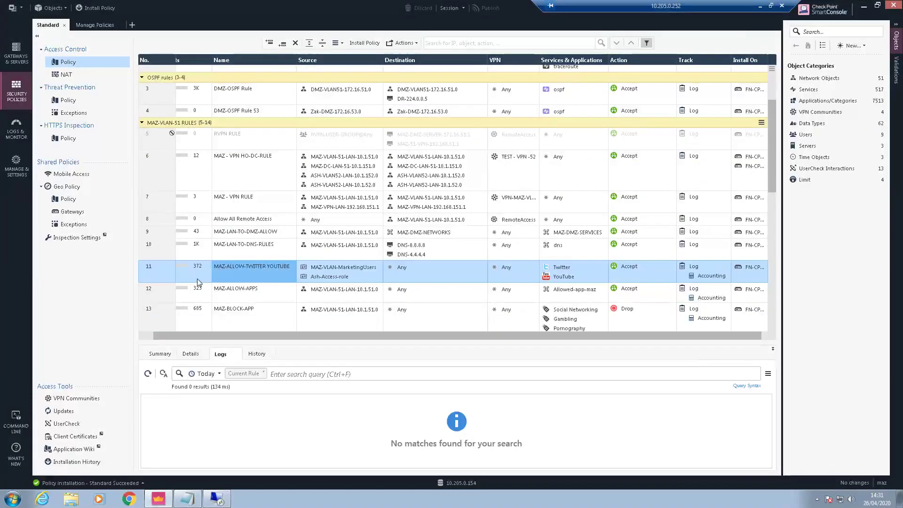
pyautogui.click(162, 278)
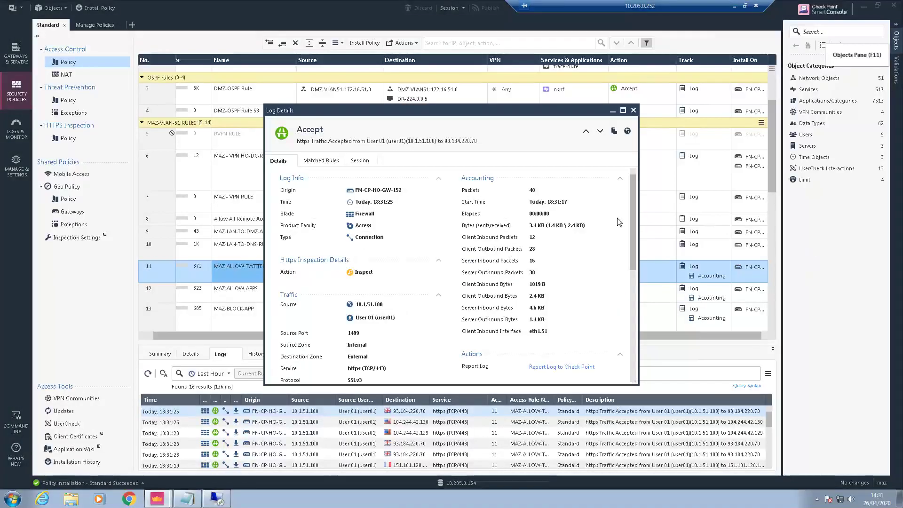
pyautogui.click(634, 110)
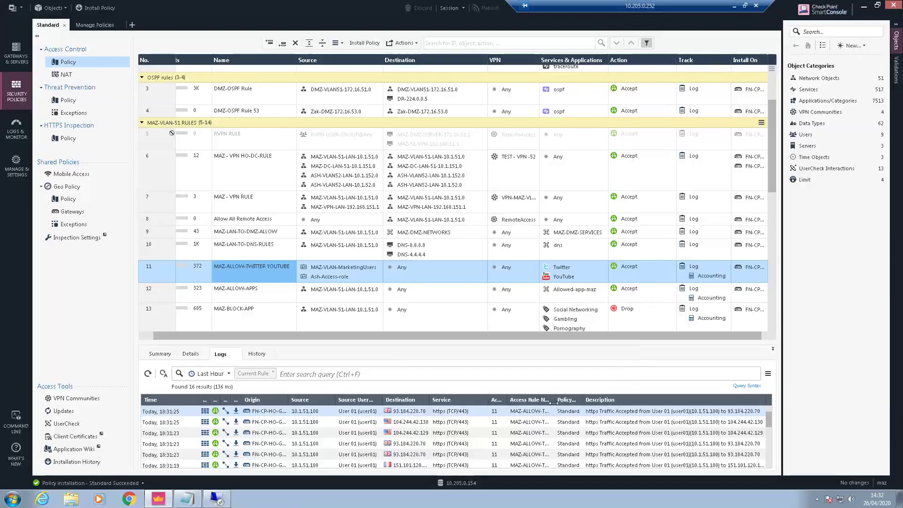
# - Widen the logs' Access Rule Name column and examine the newest entry's session details for application, source user and matched access rule
pyautogui.moveTo(553, 403); pyautogui.dragTo(580, 403)
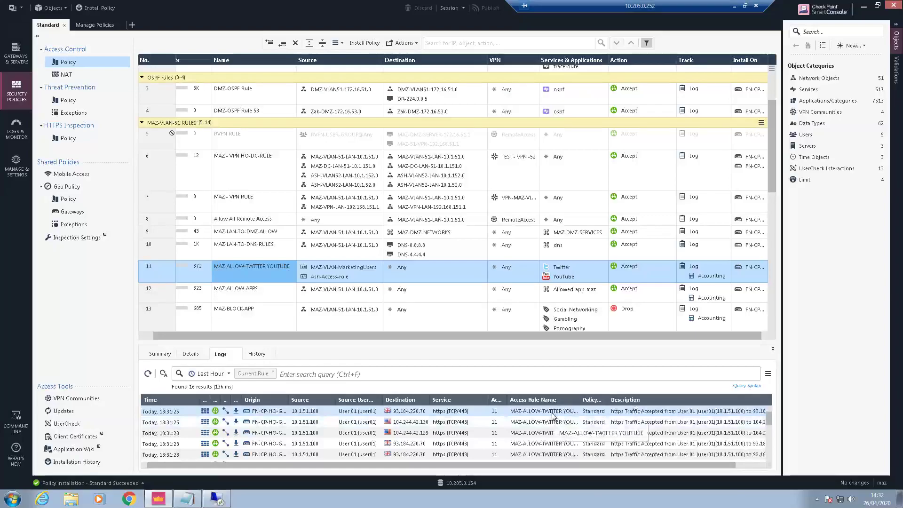
pyautogui.doubleClick(282, 411)
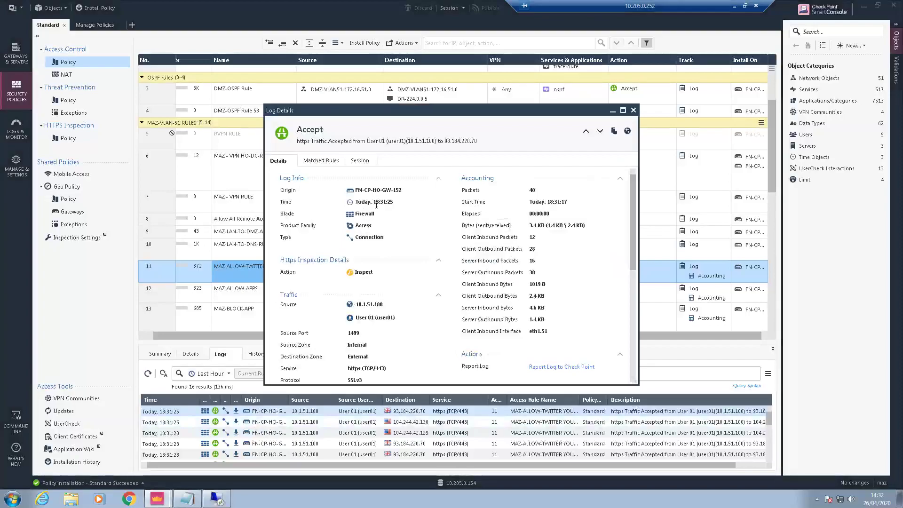
pyautogui.click(360, 163)
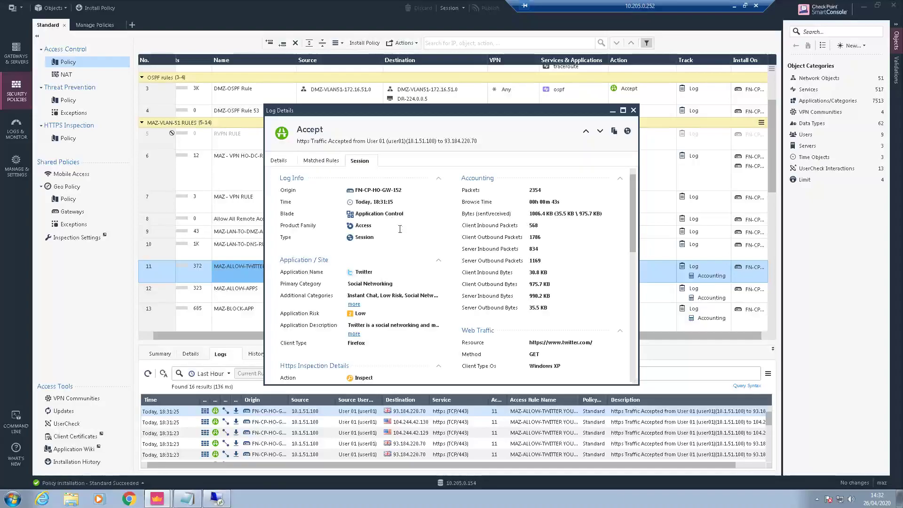
pyautogui.scroll(-1, 562, 250)
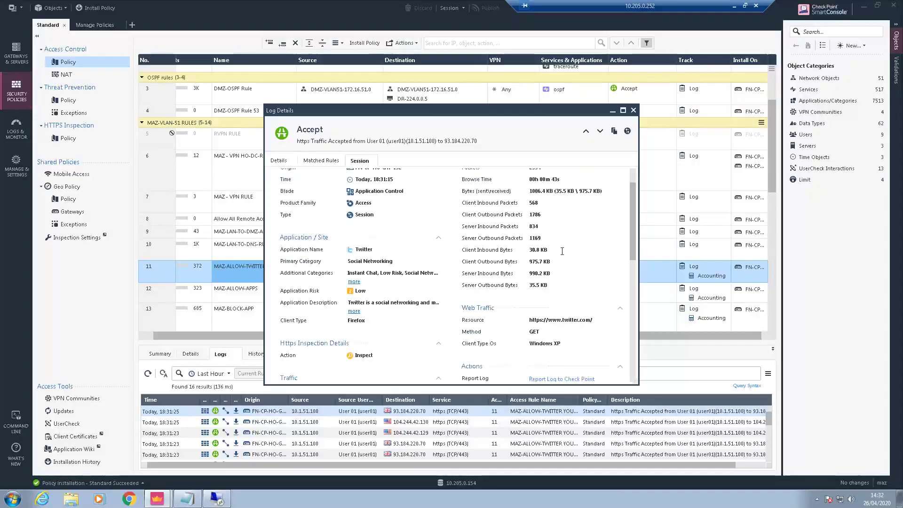
pyautogui.scroll(-5, 403, 286)
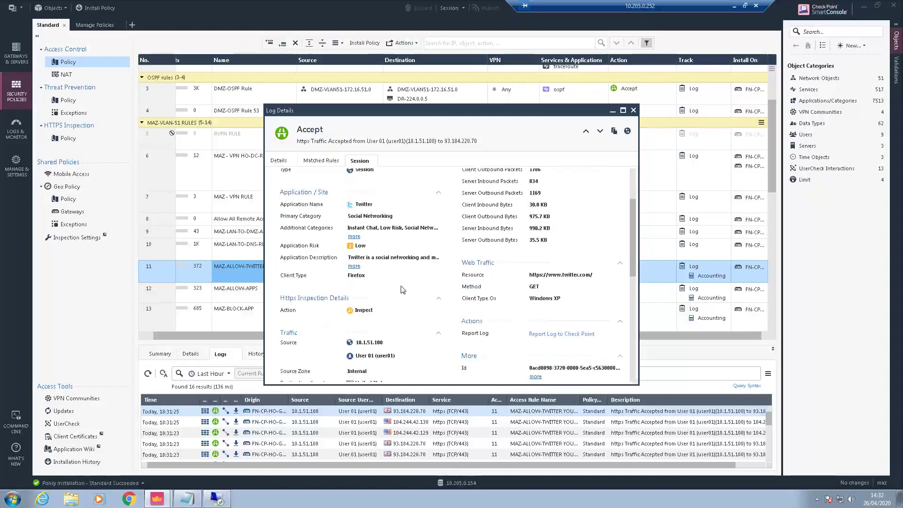
pyautogui.scroll(-2, 416, 327)
pyautogui.moveTo(360, 266); pyautogui.dragTo(399, 267)
pyautogui.click(398, 269)
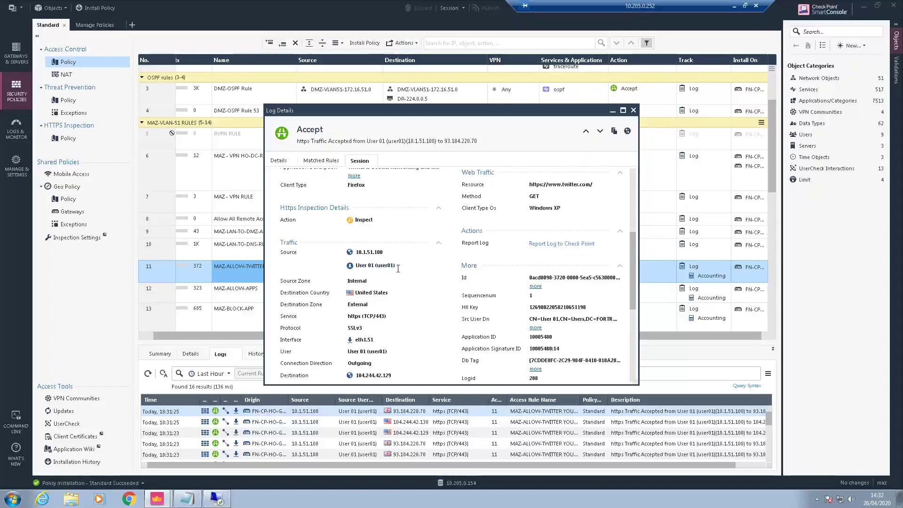
pyautogui.click(403, 264)
pyautogui.moveTo(633, 284); pyautogui.dragTo(638, 365)
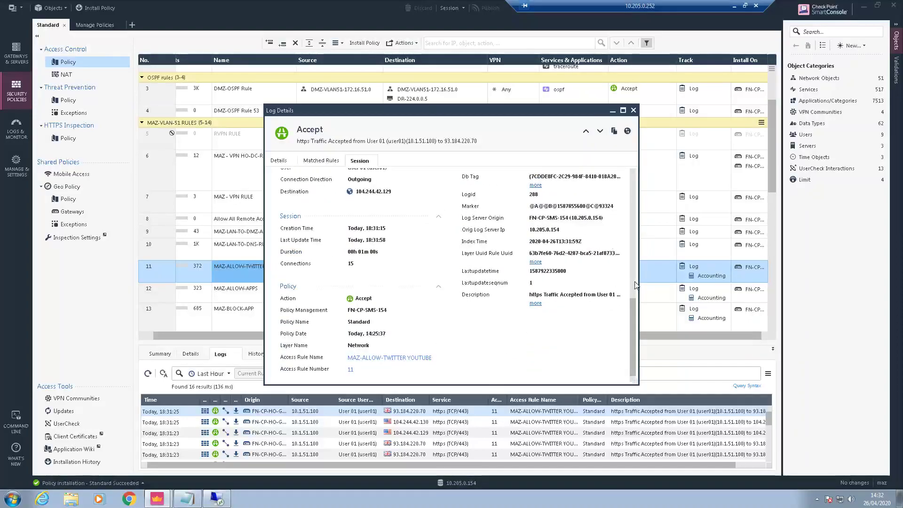
pyautogui.scroll(10, 636, 285)
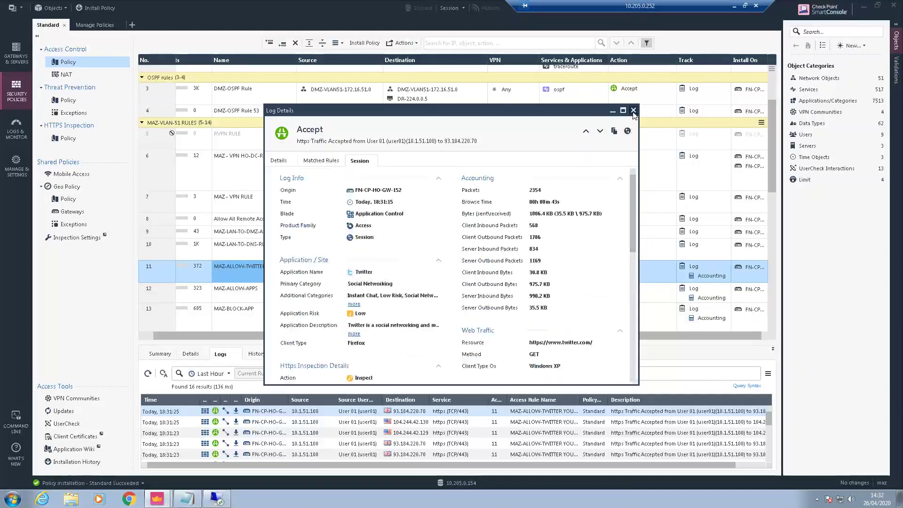
pyautogui.click(634, 111)
pyautogui.click(419, 279)
pyautogui.click(278, 282)
pyautogui.click(437, 279)
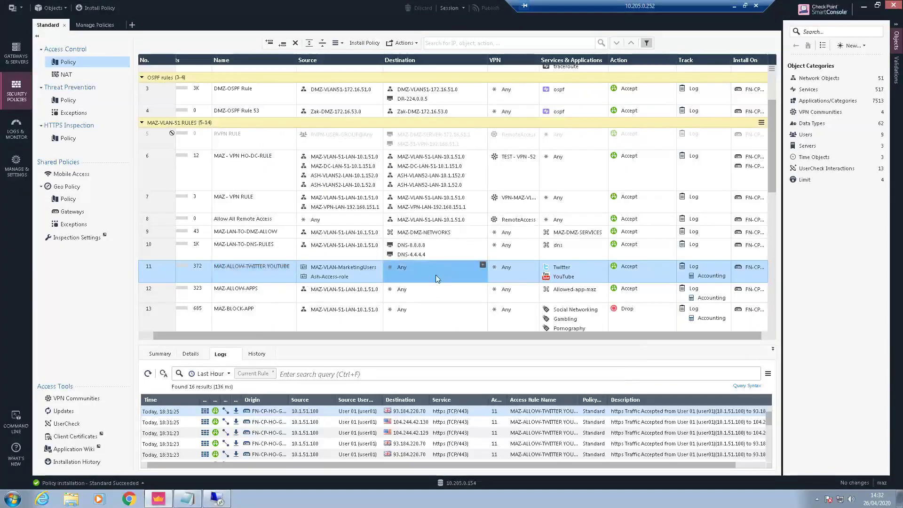
# - Switch to the CheckPoint CCSA lab workbook and look through it up to sections 7.2 Login Using Web portal and 7.3 Verification from SmartConsole Logs
pyautogui.hotkey('alt', 'Tab')
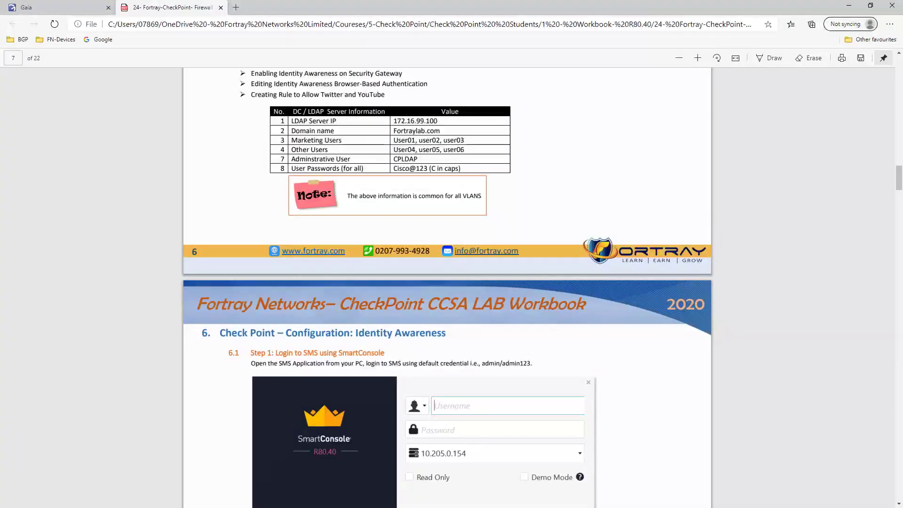
pyautogui.hotkey('alt', 'Tab')
pyautogui.scroll(-20, 425, 343)
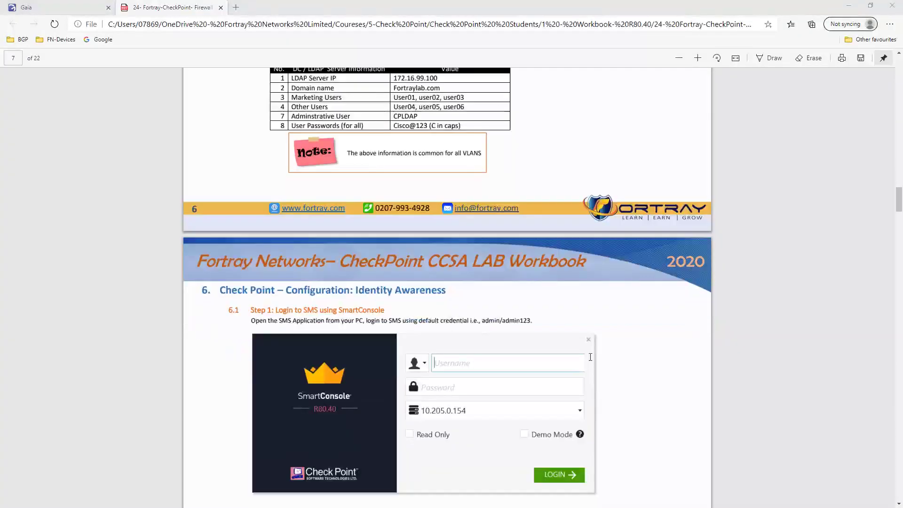
pyautogui.scroll(-20, 587, 347)
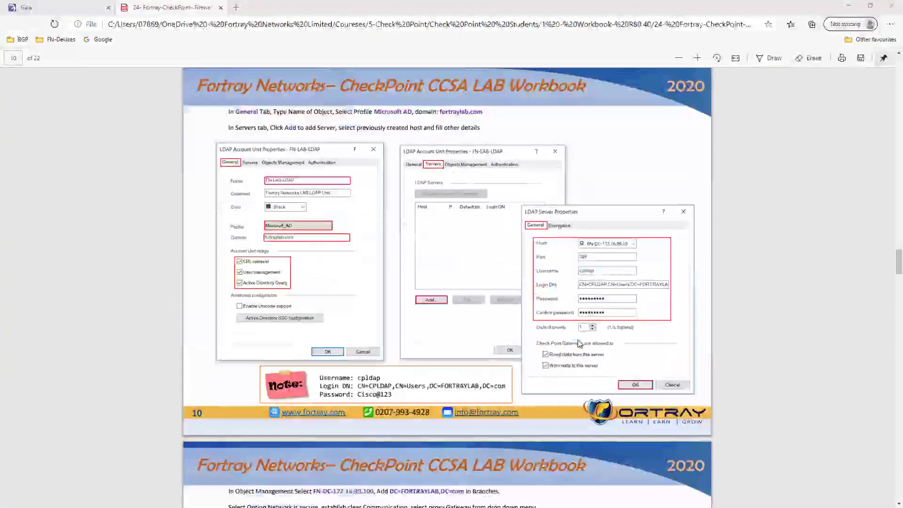
pyautogui.scroll(-20, 476, 299)
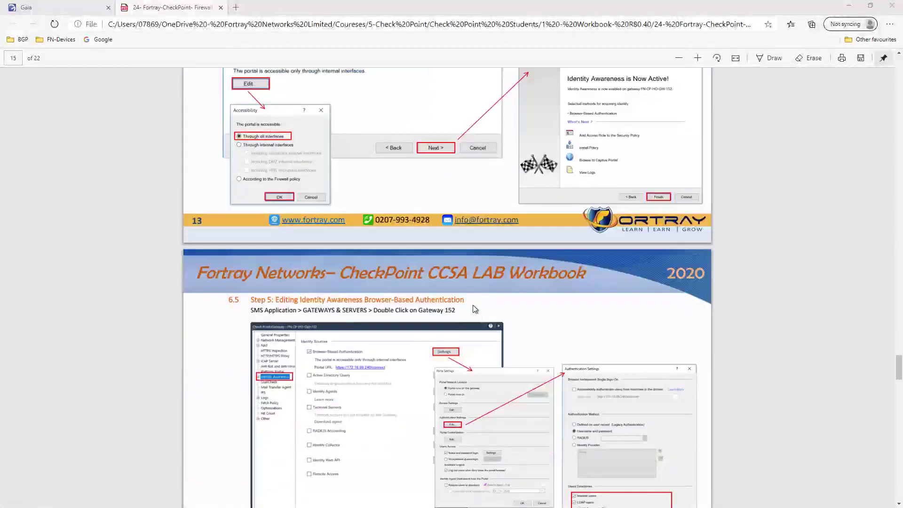
pyautogui.scroll(-20, 616, 353)
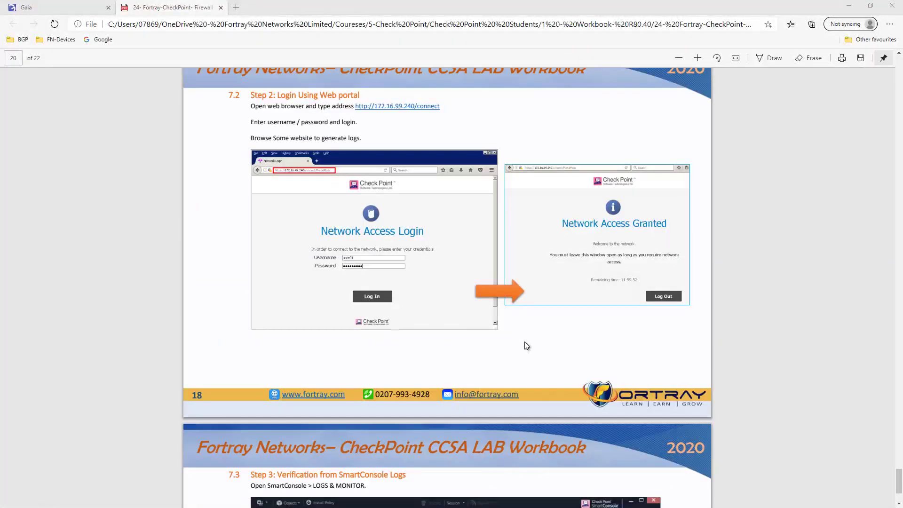